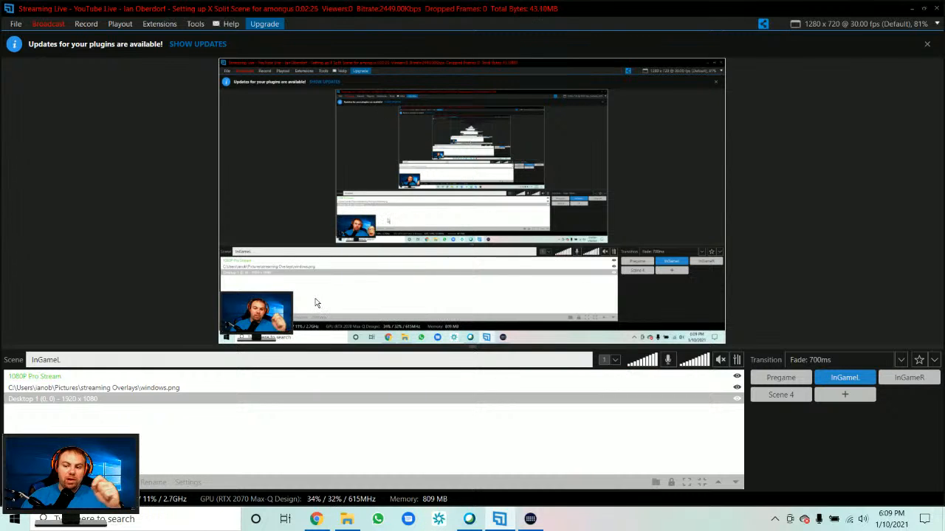
- Move the webcam source off the windows.png overlay, delete that overlay from the InGameL scene, and park the webcam above the source list area
{"action": "left_click", "coordinate": [580, 439]}
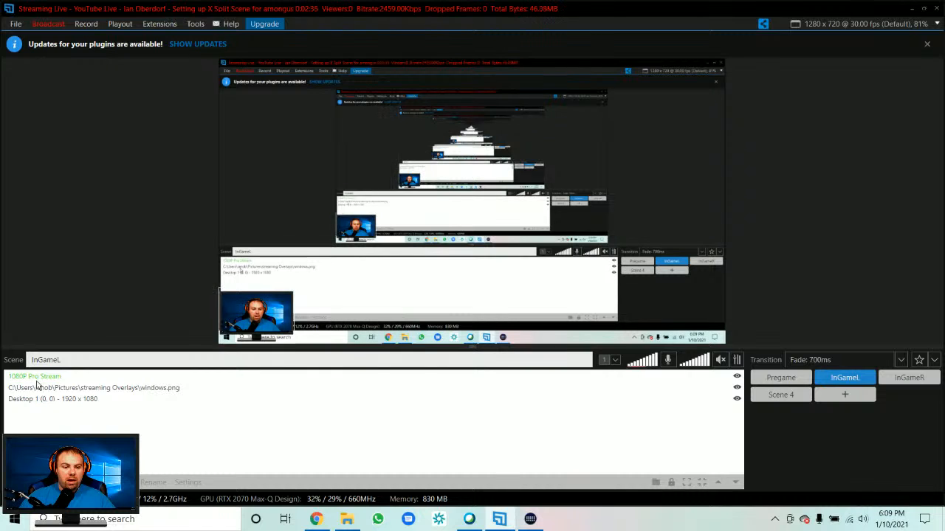
{"action": "left_click_drag", "start_coordinate": [257, 315], "coordinate": [277, 254]}
{"action": "left_click", "coordinate": [257, 319]}
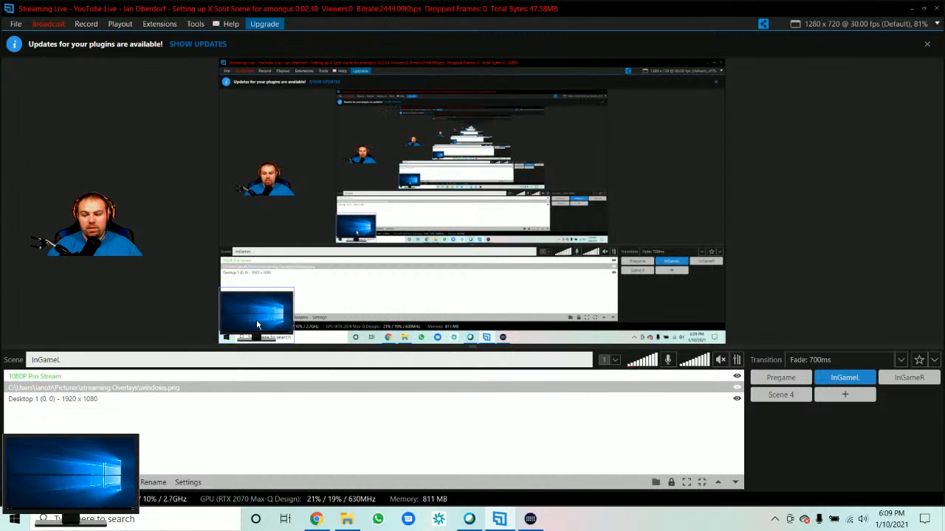
{"action": "key", "text": "Delete"}
{"action": "mouse_move", "coordinate": [276, 192]}
{"action": "left_mouse_down"}
{"action": "mouse_move", "coordinate": [275, 302]}
{"action": "mouse_move", "coordinate": [295, 191]}
{"action": "left_mouse_up"}
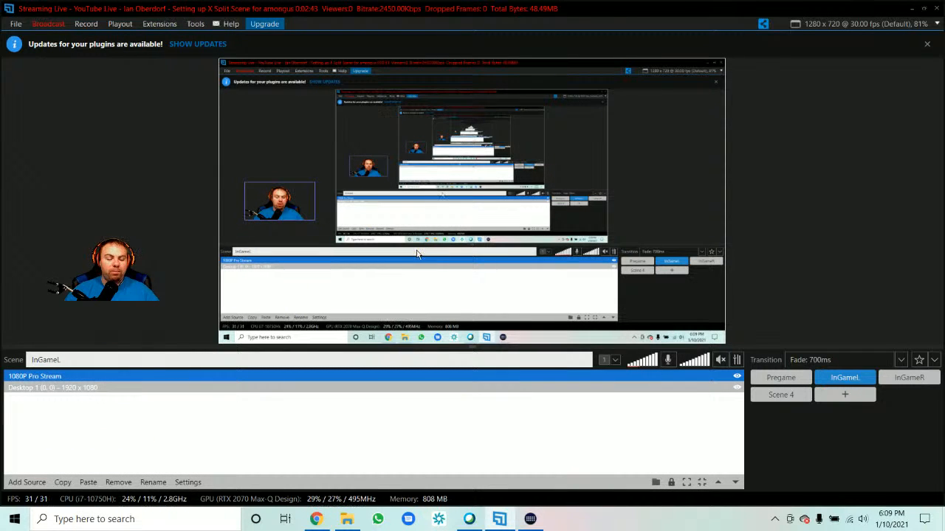
- Add the image "among-us Character Background.png" from the Pictures "streaming Overlays" folder as a media file source
{"action": "left_click", "coordinate": [42, 484]}
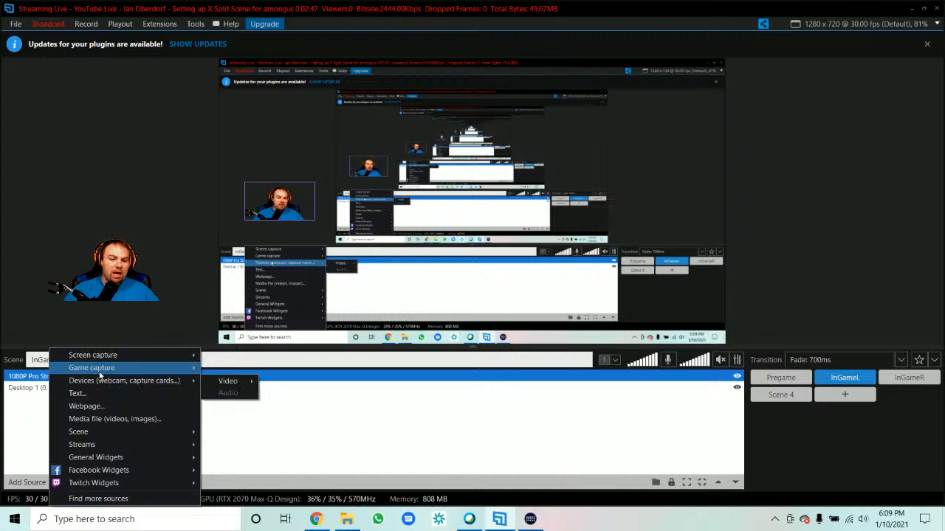
{"action": "mouse_move", "coordinate": [94, 372]}
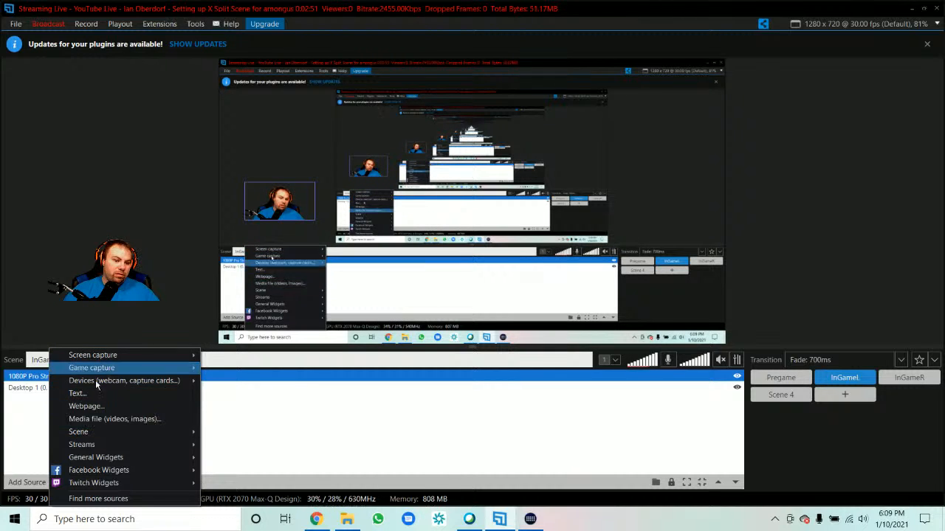
{"action": "left_click", "coordinate": [93, 419]}
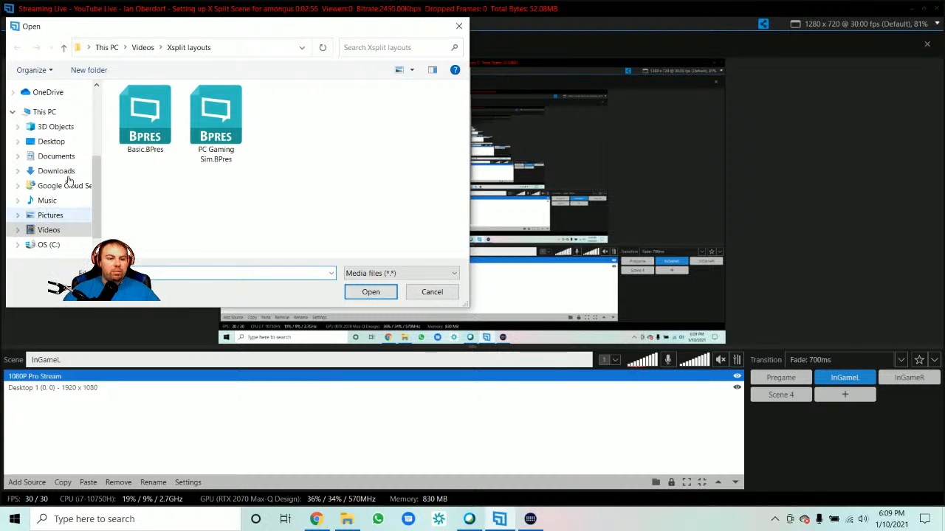
{"action": "left_click", "coordinate": [107, 47]}
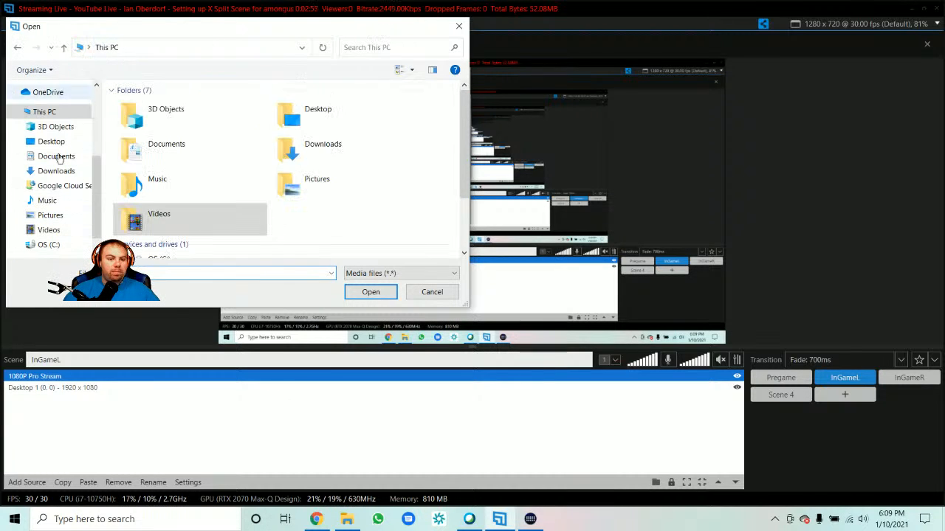
{"action": "left_click", "coordinate": [51, 215]}
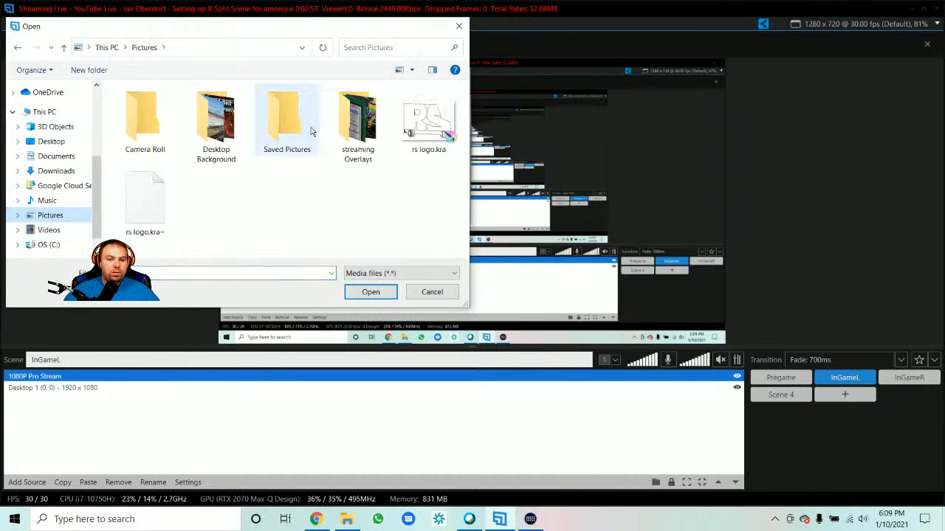
{"action": "double_click", "coordinate": [381, 113]}
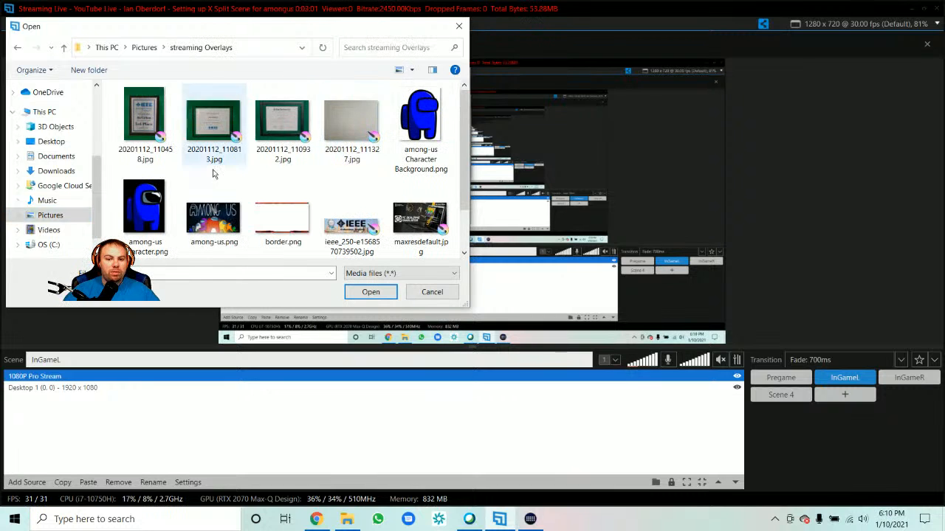
{"action": "left_click", "coordinate": [417, 122]}
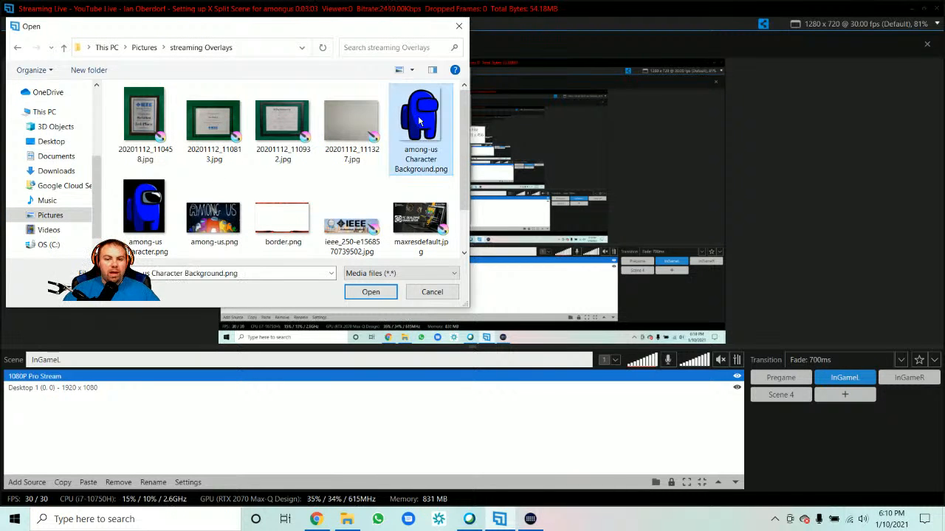
{"action": "left_click", "coordinate": [372, 295]}
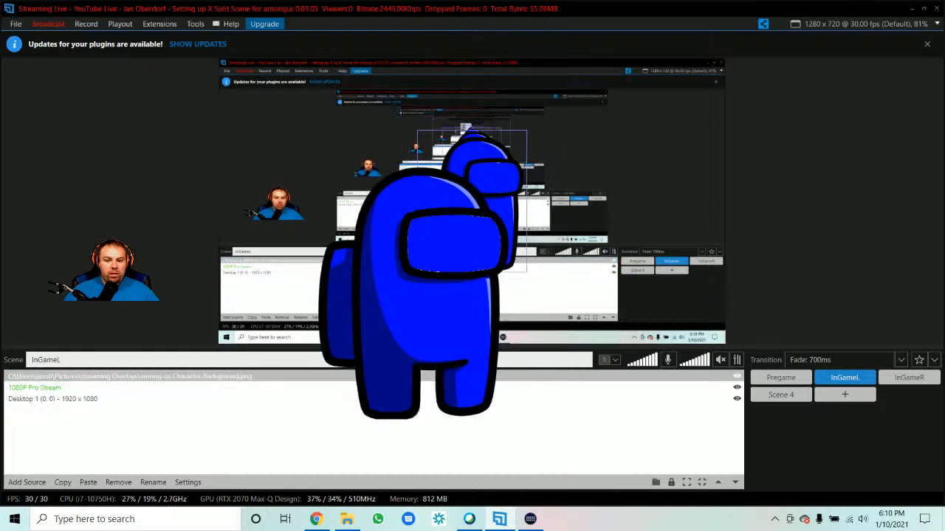
- Place the Among Us character in the lower-left corner of the scene and shrink it to about half its size
{"action": "left_click_drag", "start_coordinate": [473, 217], "coordinate": [297, 271]}
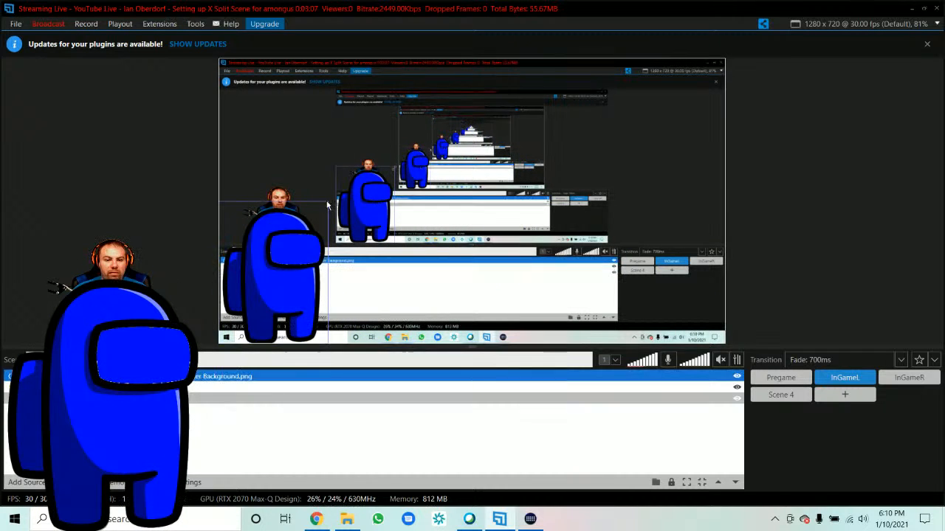
{"action": "left_click_drag", "start_coordinate": [328, 205], "coordinate": [288, 254]}
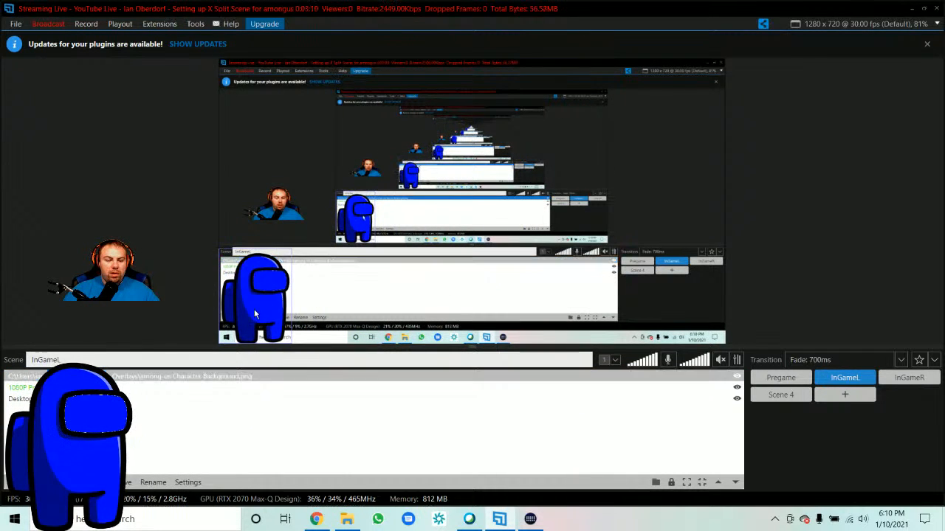
{"action": "mouse_move", "coordinate": [254, 310]}
{"action": "left_mouse_down"}
{"action": "mouse_move", "coordinate": [260, 305]}
{"action": "mouse_move", "coordinate": [255, 311]}
{"action": "left_mouse_up"}
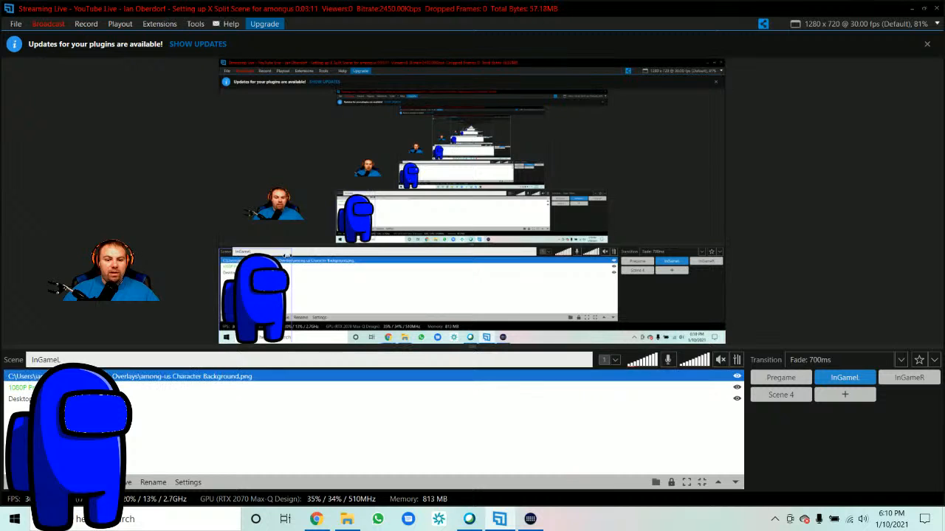
{"action": "left_click_drag", "start_coordinate": [288, 256], "coordinate": [283, 260]}
- Order the 1080P Pro Stream webcam source above the character image and position it over the character's visor
{"action": "left_click_drag", "start_coordinate": [278, 213], "coordinate": [287, 256]}
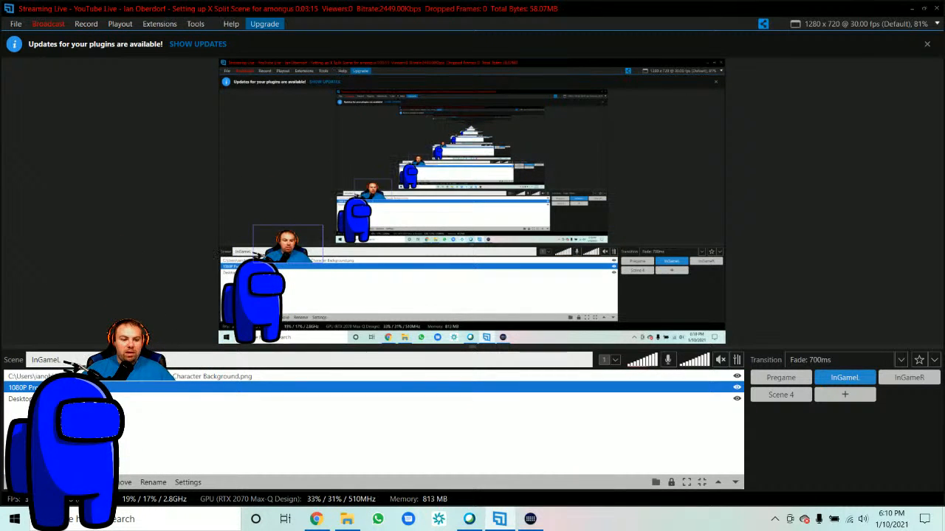
{"action": "left_click_drag", "start_coordinate": [74, 387], "coordinate": [73, 399]}
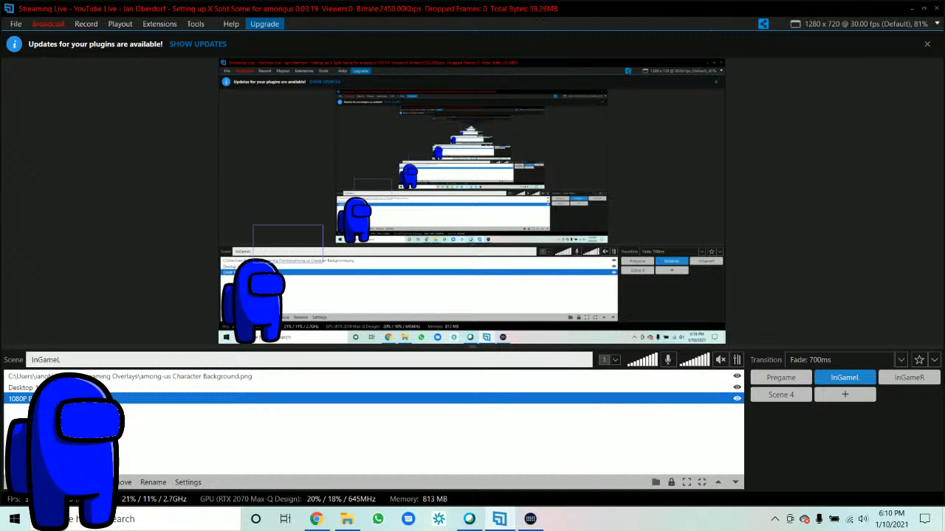
{"action": "left_click_drag", "start_coordinate": [74, 399], "coordinate": [74, 377]}
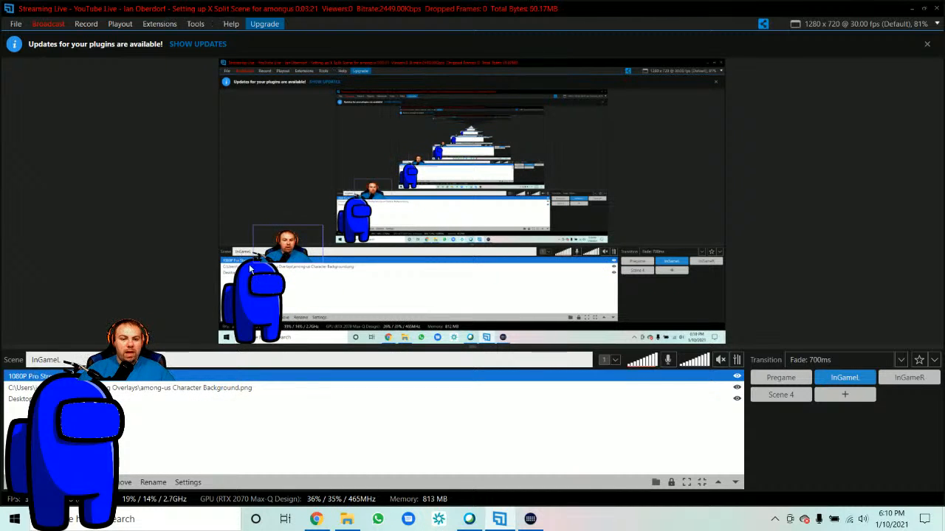
{"action": "left_click_drag", "start_coordinate": [250, 268], "coordinate": [266, 295]}
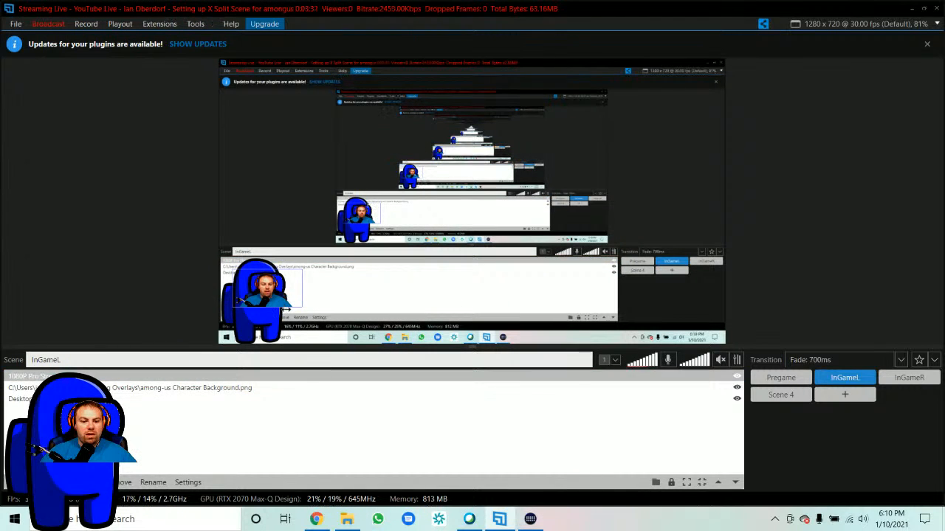
- Open the webcam source's layout settings, clear of the character, and set the left cropping to 54
{"action": "double_click", "coordinate": [287, 308]}
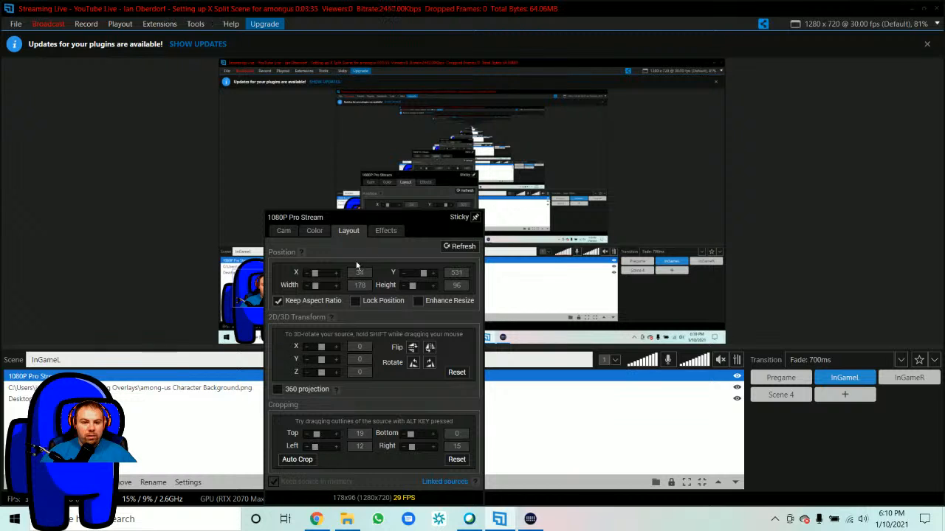
{"action": "left_click_drag", "start_coordinate": [382, 223], "coordinate": [479, 167]}
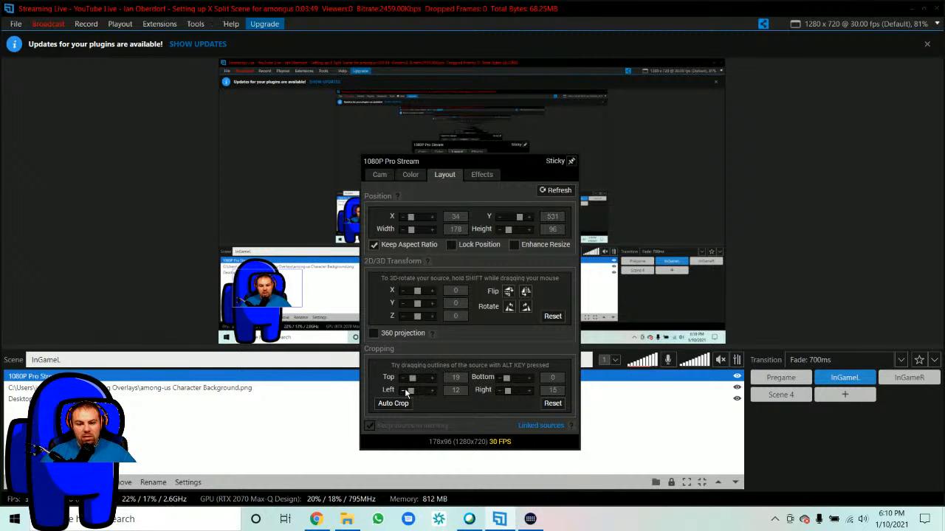
{"action": "left_click", "coordinate": [433, 391]}
{"action": "left_click", "coordinate": [433, 390]}
{"action": "left_click", "coordinate": [433, 390]}
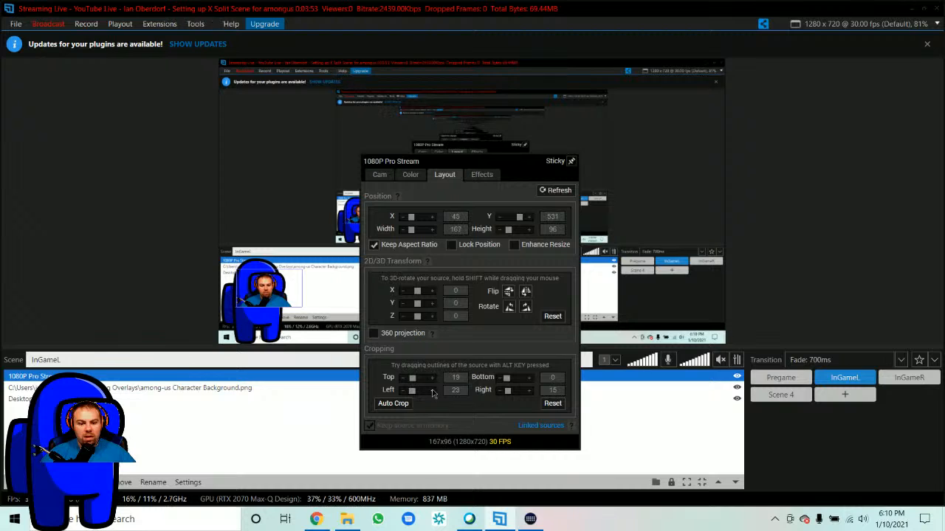
{"action": "left_click", "coordinate": [432, 391]}
{"action": "left_click", "coordinate": [433, 391]}
{"action": "left_click", "coordinate": [433, 391]}
{"action": "left_click", "coordinate": [433, 391]}
{"action": "left_click", "coordinate": [432, 391]}
{"action": "left_click", "coordinate": [433, 391]}
{"action": "left_click", "coordinate": [432, 391]}
{"action": "left_click", "coordinate": [432, 391]}
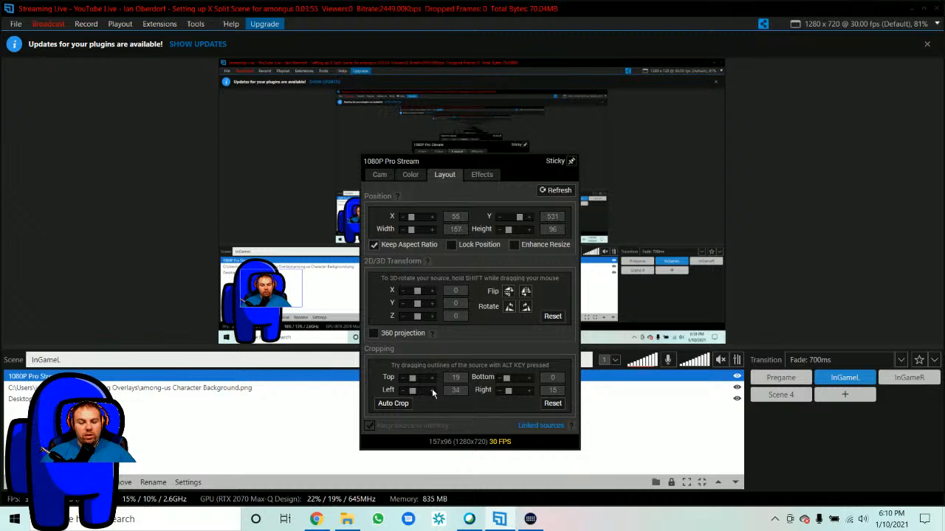
{"action": "left_click", "coordinate": [432, 391]}
{"action": "left_click", "coordinate": [433, 391]}
{"action": "left_click", "coordinate": [432, 391]}
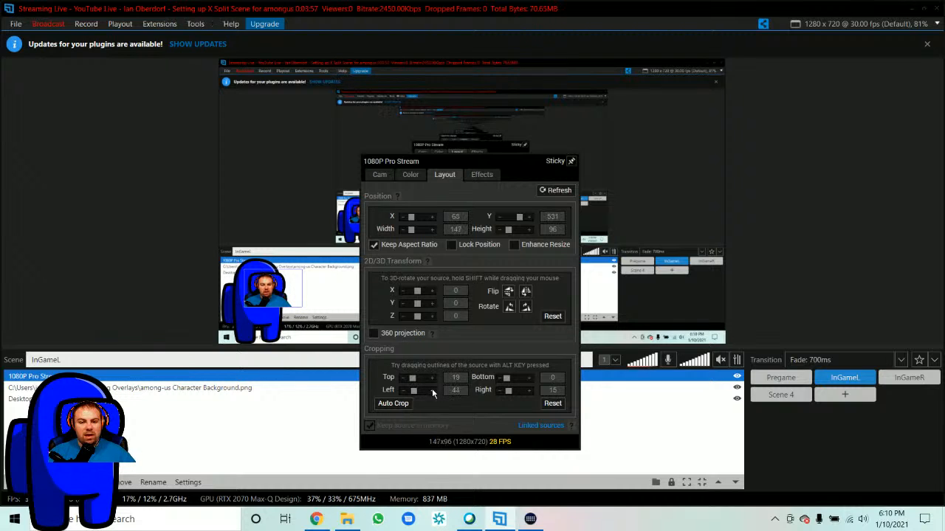
{"action": "left_click", "coordinate": [433, 390]}
{"action": "left_click", "coordinate": [432, 391]}
{"action": "left_click", "coordinate": [432, 391]}
{"action": "left_click", "coordinate": [433, 390]}
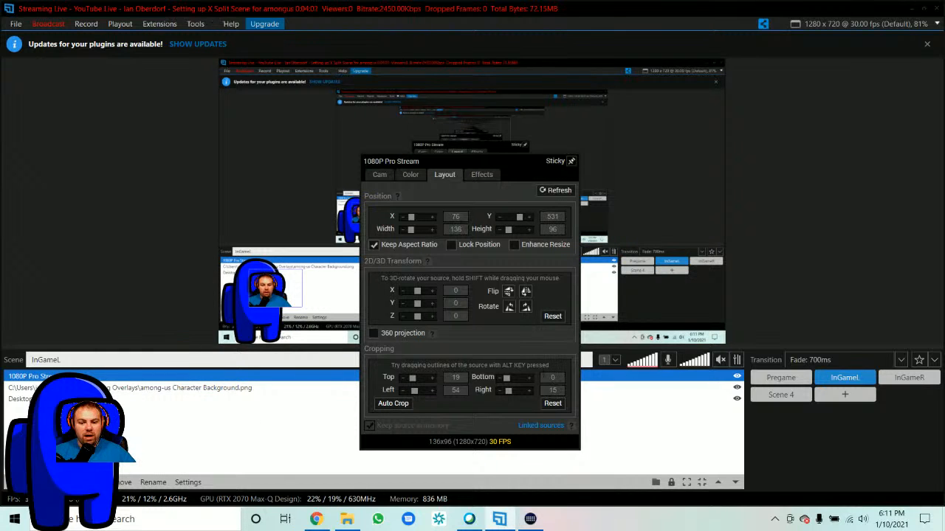
- Increase the webcam source's right cropping to about 69 so it narrows toward the visor's width
{"action": "left_click", "coordinate": [529, 391]}
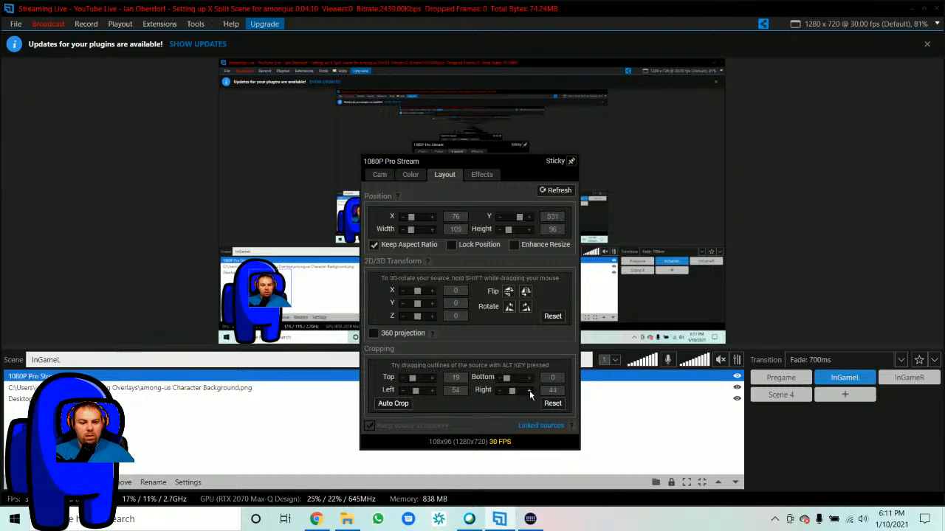
{"action": "left_click", "coordinate": [529, 390]}
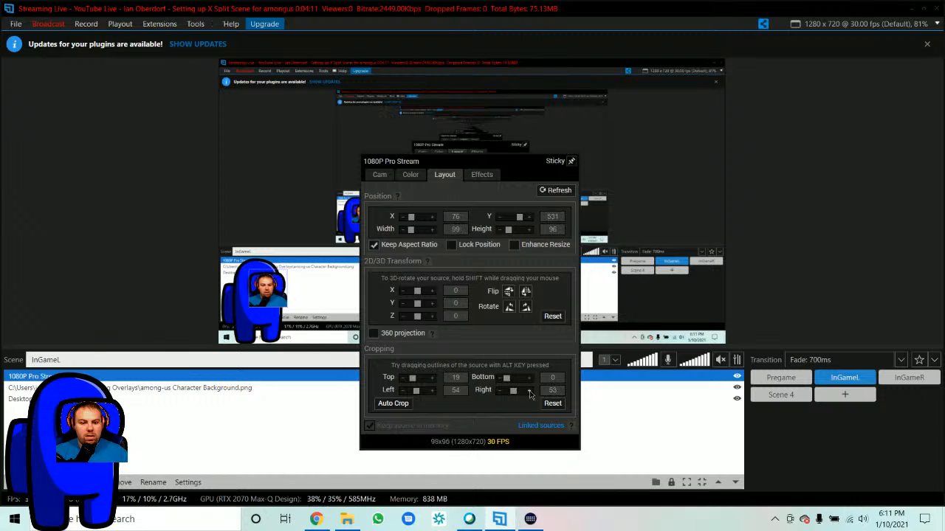
{"action": "left_click", "coordinate": [529, 392]}
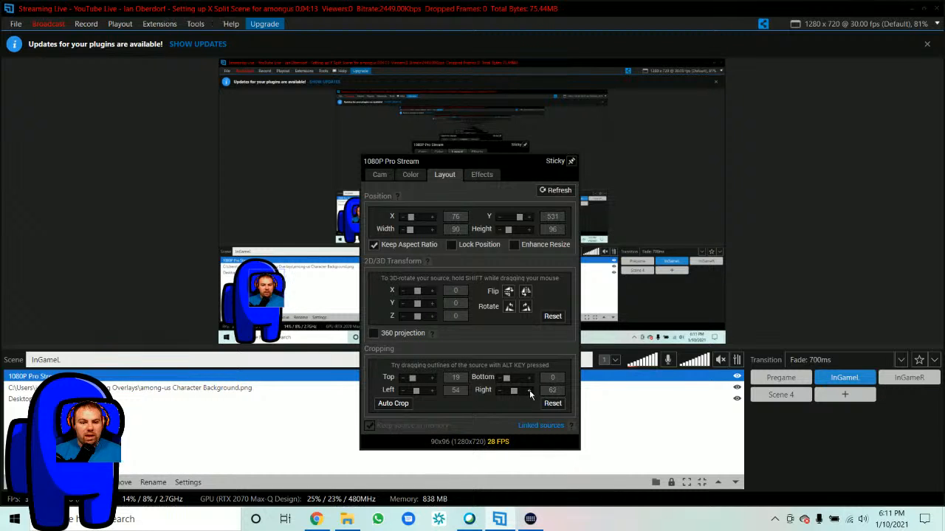
{"action": "left_click", "coordinate": [530, 391]}
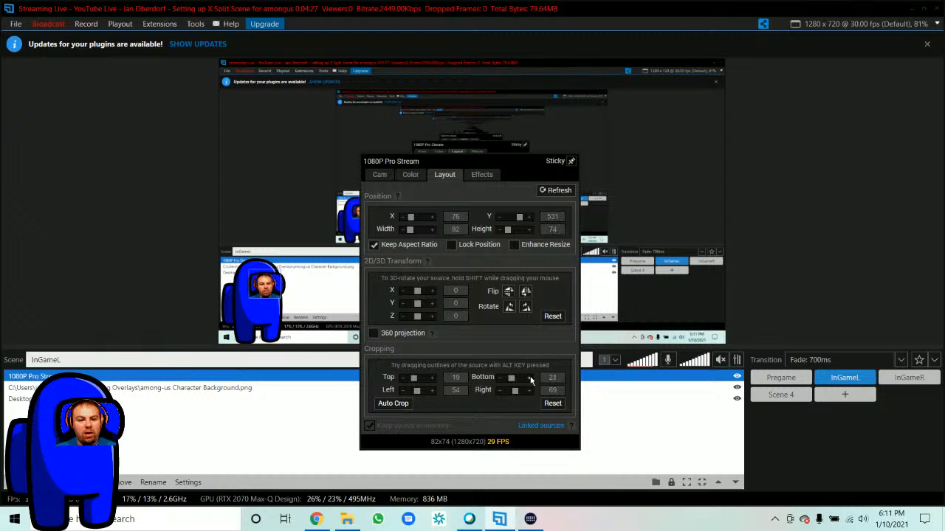
- Crop the bottom of the webcam source to the visor's lower edge, with a value of 26
{"action": "left_click", "coordinate": [530, 378]}
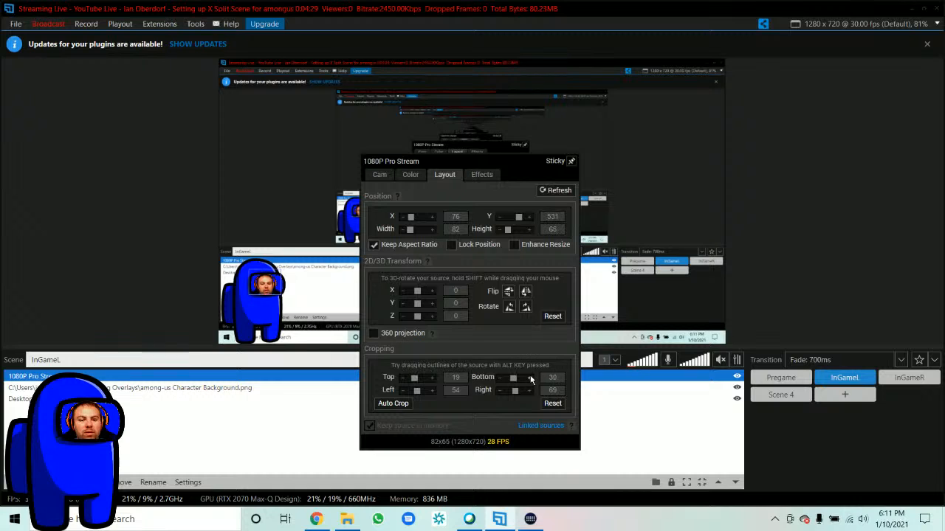
{"action": "left_click", "coordinate": [530, 378]}
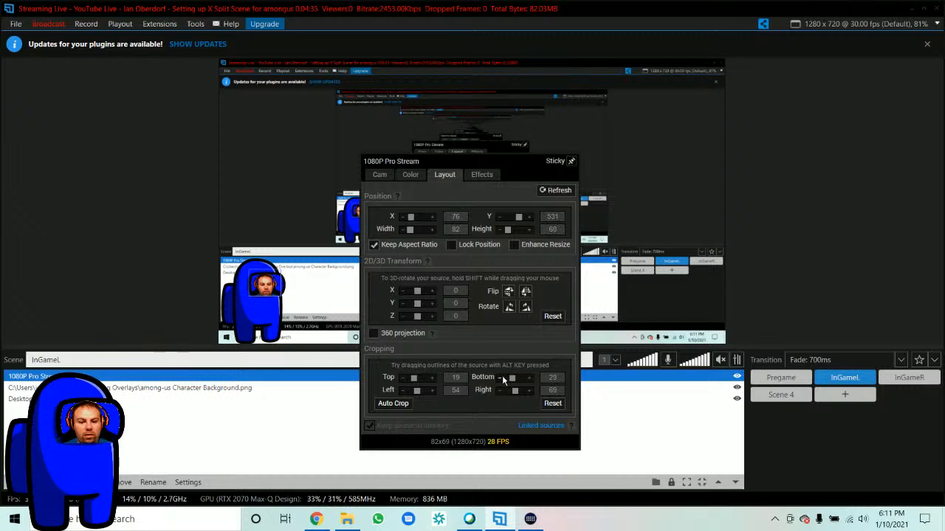
{"action": "left_click", "coordinate": [501, 377]}
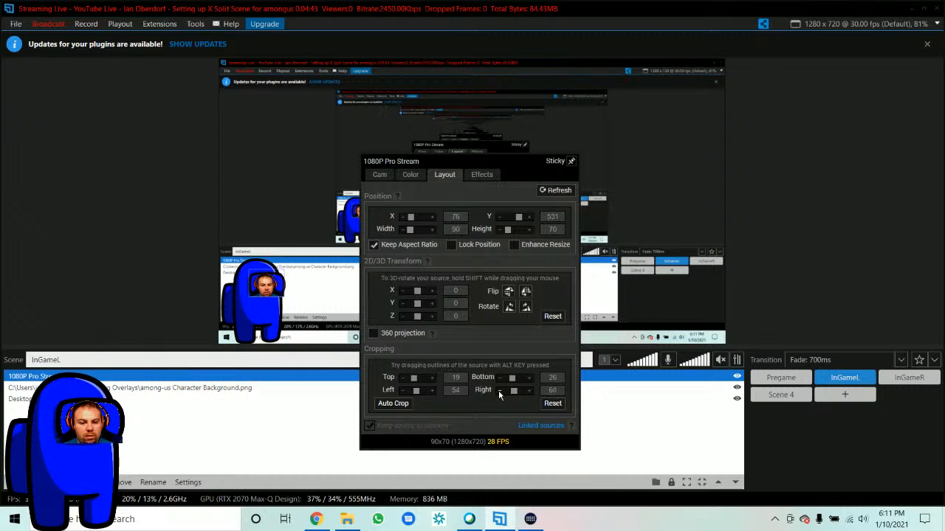
- Readjust the webcam source's right cropping to 64 and close its settings
{"action": "left_click", "coordinate": [499, 391]}
{"action": "left_click", "coordinate": [529, 392]}
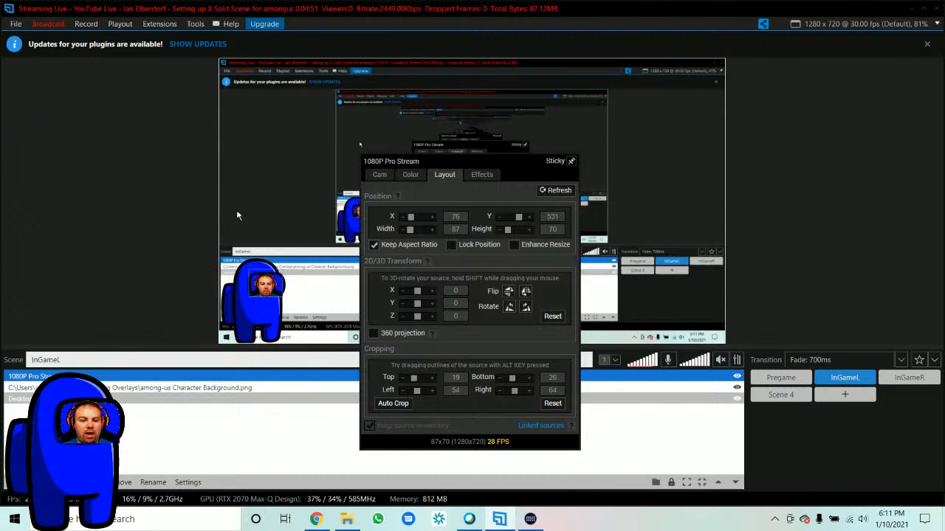
{"action": "left_click", "coordinate": [256, 200]}
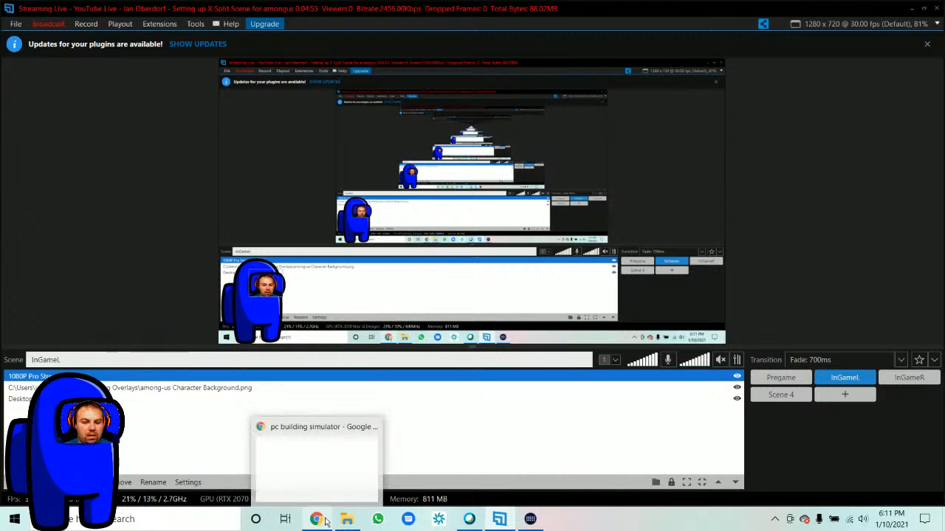
- Add among-us Character.png from the streaming Overlays folder to the InGameL scene as a media source
{"action": "mouse_move", "coordinate": [346, 519]}
{"action": "left_click", "coordinate": [26, 482]}
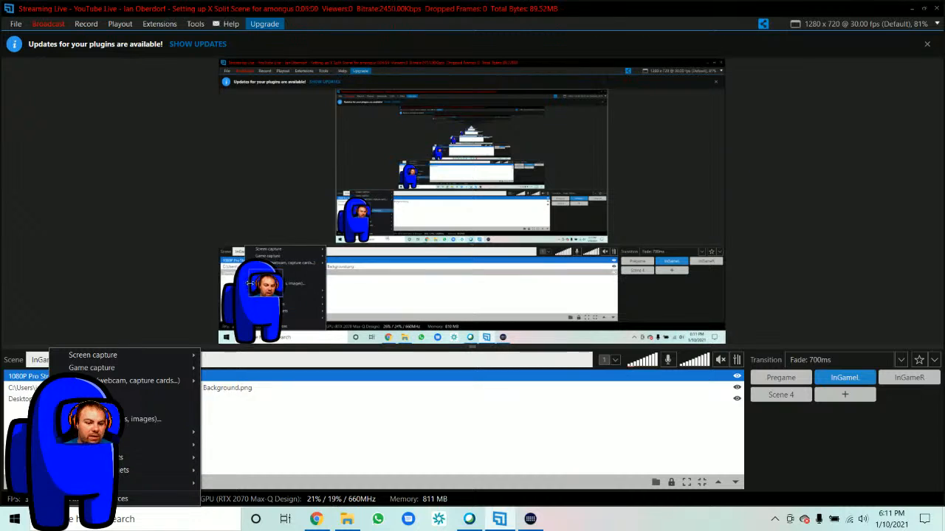
{"action": "left_click", "coordinate": [103, 419]}
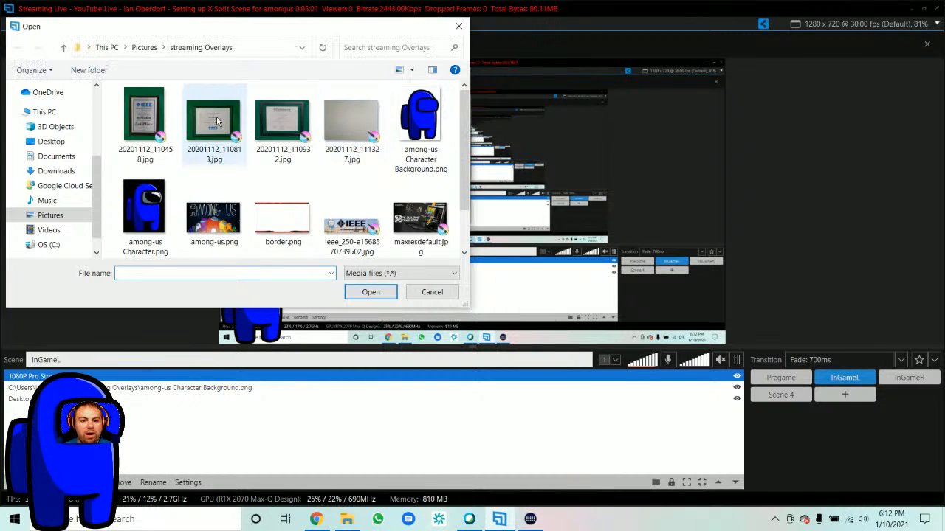
{"action": "left_click", "coordinate": [154, 215]}
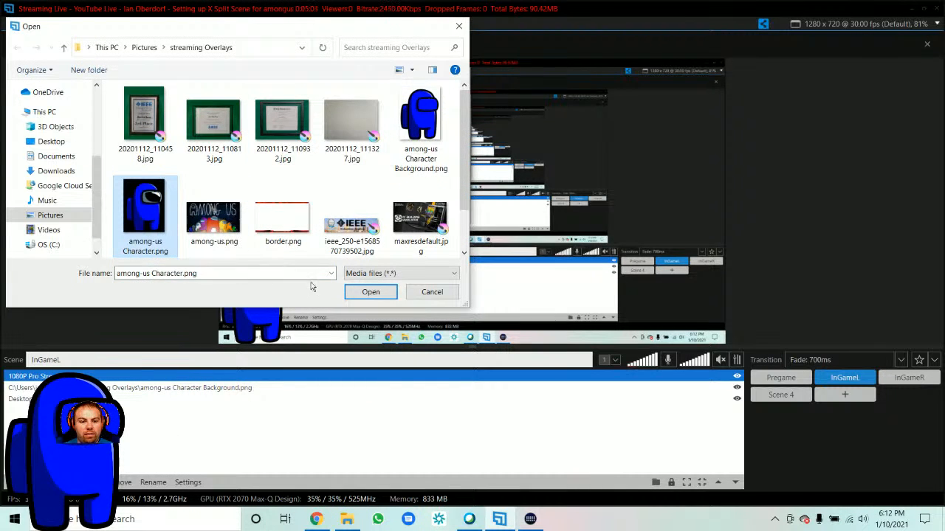
{"action": "left_click", "coordinate": [370, 292]}
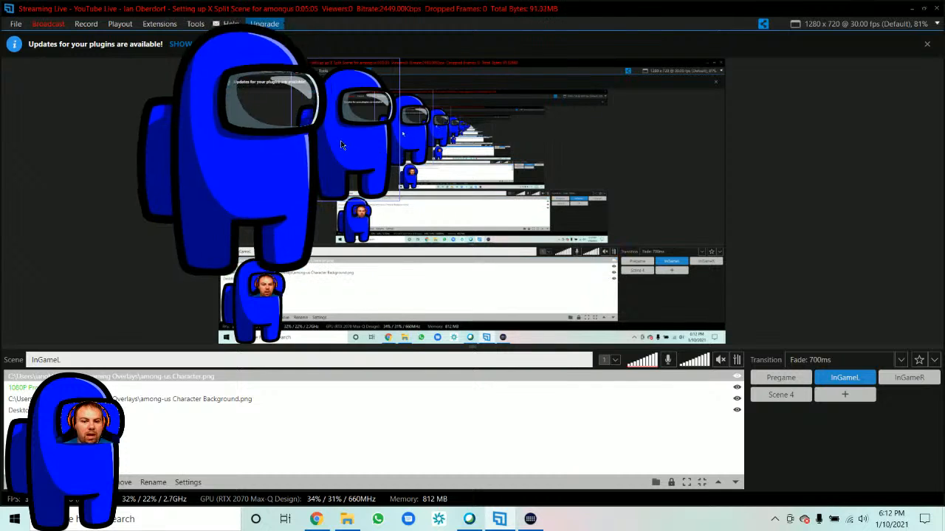
- Shrink the new character image and align it over the blue background character in the scene's lower-left corner
{"action": "left_click_drag", "start_coordinate": [341, 145], "coordinate": [326, 199]}
{"action": "left_click_drag", "start_coordinate": [369, 156], "coordinate": [273, 300]}
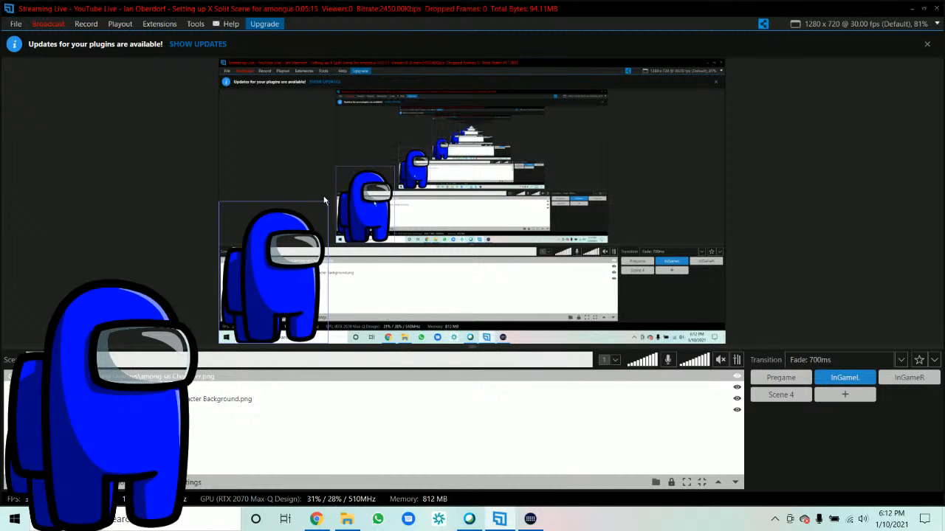
{"action": "left_click_drag", "start_coordinate": [327, 203], "coordinate": [273, 260]}
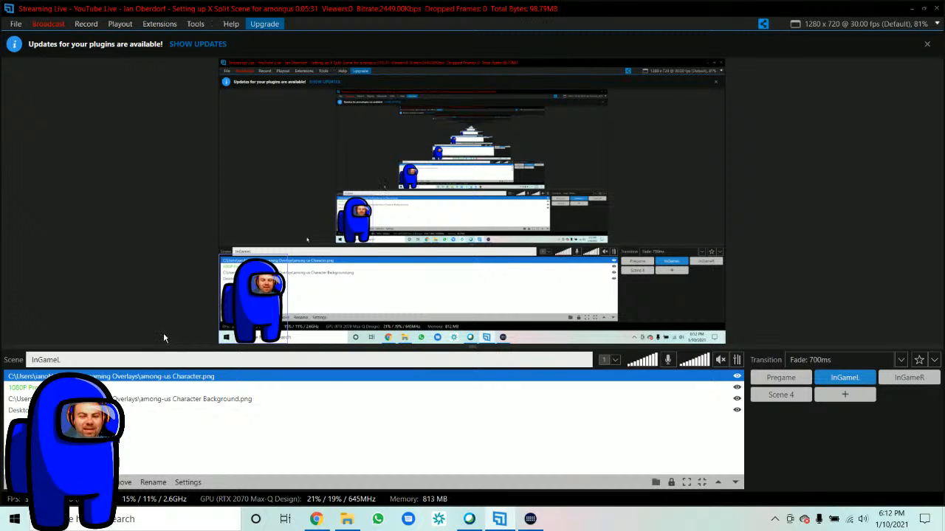
{"action": "left_click", "coordinate": [198, 239]}
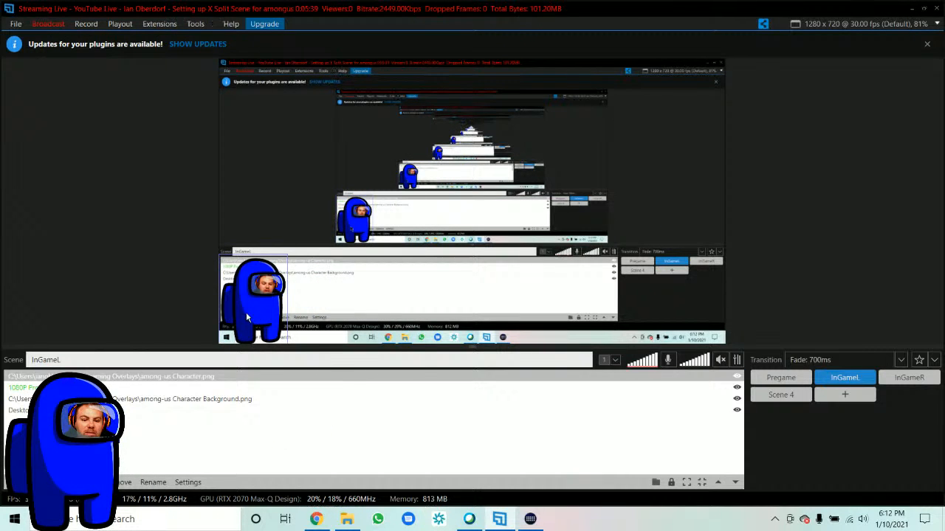
{"action": "mouse_move", "coordinate": [246, 312]}
{"action": "left_mouse_down"}
{"action": "mouse_move", "coordinate": [350, 277]}
{"action": "mouse_move", "coordinate": [255, 311]}
{"action": "left_mouse_up"}
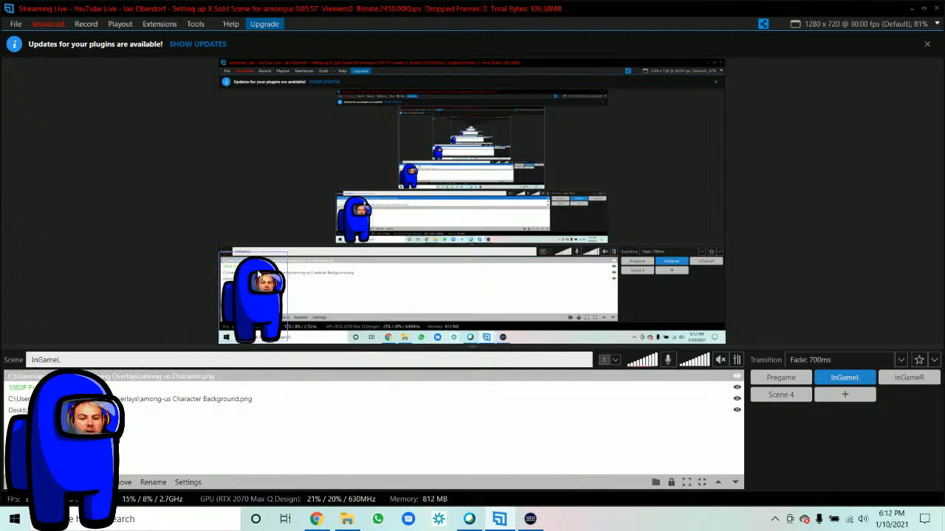
{"action": "mouse_move", "coordinate": [287, 250]}
{"action": "left_mouse_down"}
{"action": "mouse_move", "coordinate": [294, 242]}
{"action": "mouse_move", "coordinate": [277, 251]}
{"action": "left_mouse_up"}
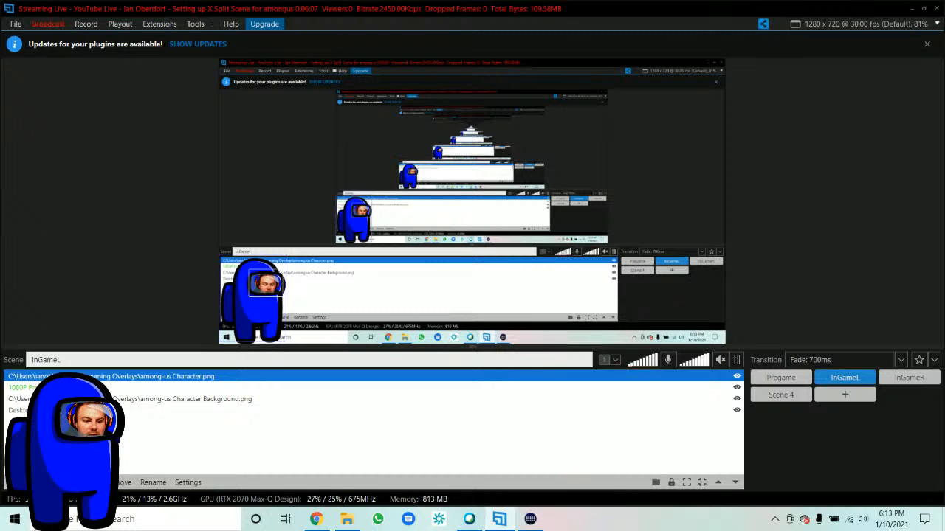
- Try to resize the character image, webcam and background image together as one selection
{"action": "left_click", "coordinate": [190, 399], "text": "shift"}
{"action": "left_click", "coordinate": [259, 312], "text": "shift"}
{"action": "left_click", "coordinate": [260, 310], "text": "shift"}
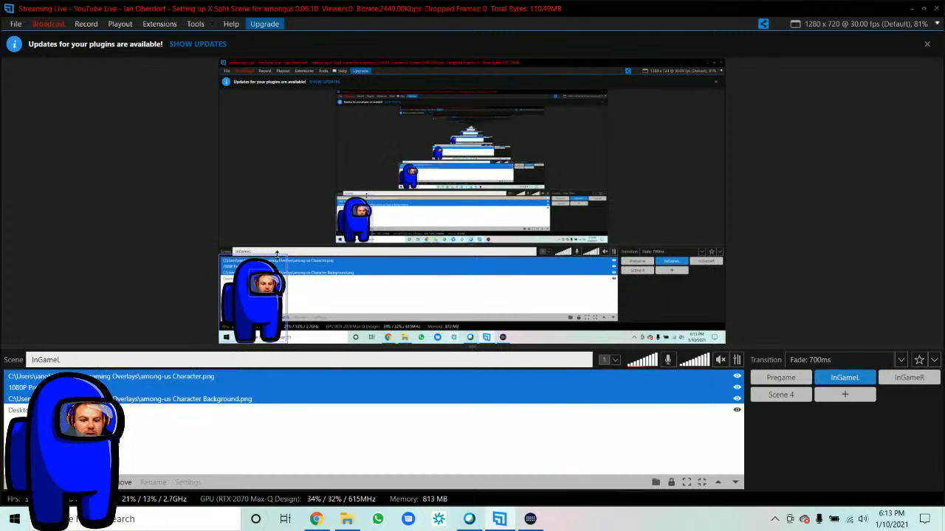
{"action": "mouse_move", "coordinate": [288, 254]}
{"action": "left_mouse_down"}
{"action": "mouse_move", "coordinate": [295, 249]}
{"action": "mouse_move", "coordinate": [282, 254]}
{"action": "left_mouse_up"}
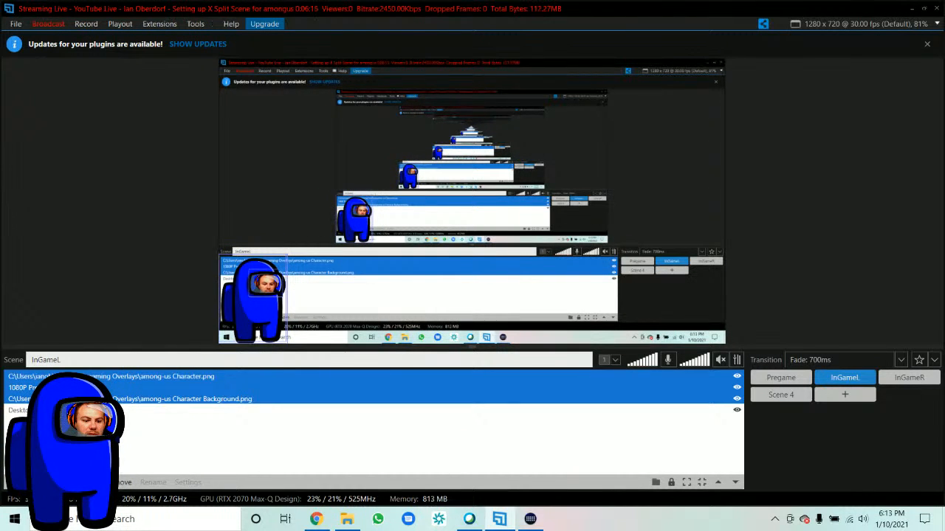
- Enlarge the background and character images alike to about 217 wide by 282 high, keeping them in the scene's lower-left corner
{"action": "left_click", "coordinate": [323, 293]}
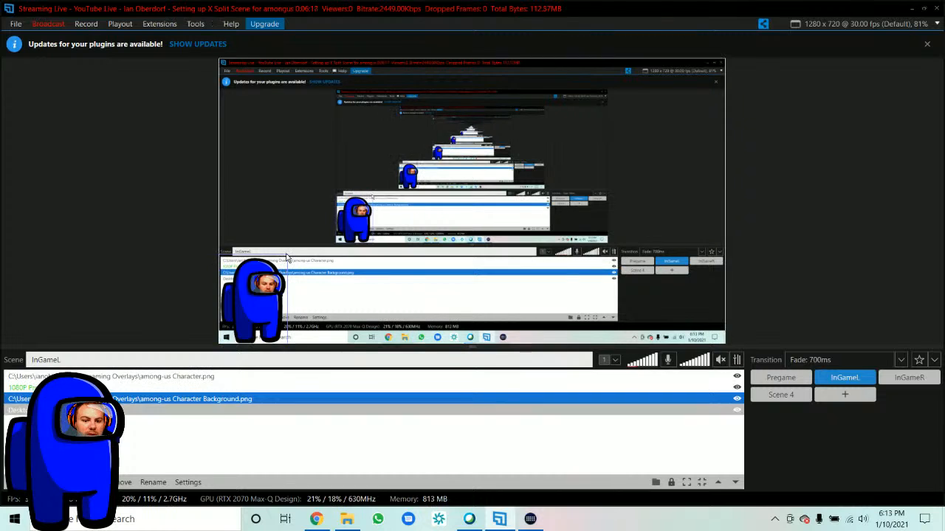
{"action": "left_click_drag", "start_coordinate": [286, 256], "coordinate": [308, 230]}
{"action": "left_click", "coordinate": [253, 301]}
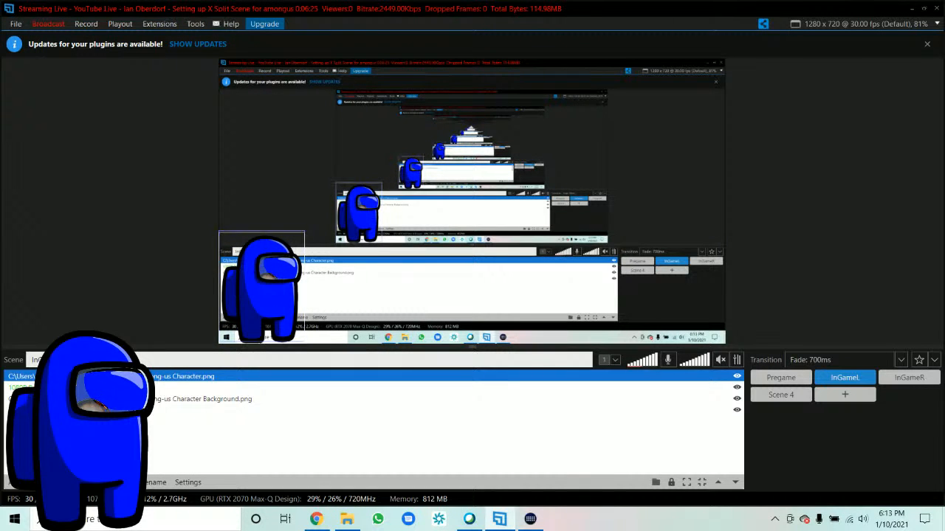
- Reposition the webcam source so the face sits inside the enlarged character's visor
{"action": "left_click", "coordinate": [275, 274]}
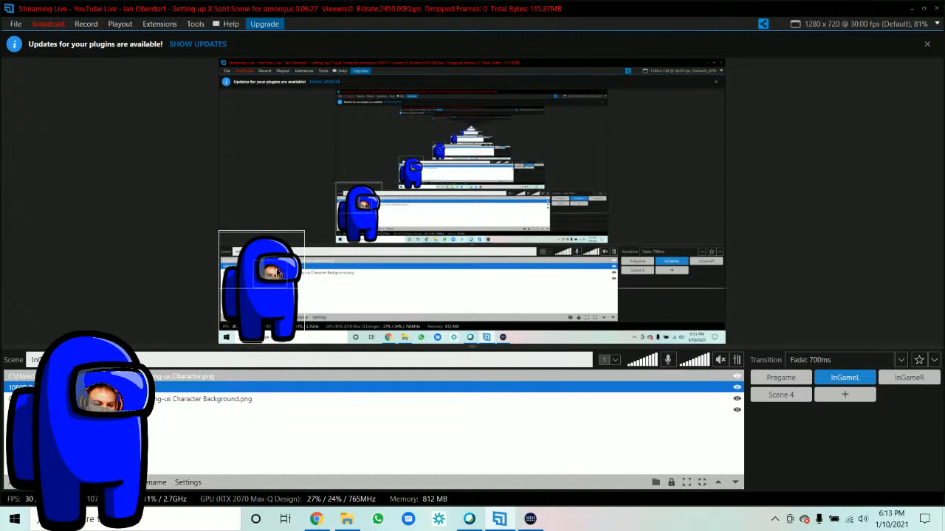
{"action": "left_click_drag", "start_coordinate": [278, 274], "coordinate": [282, 267]}
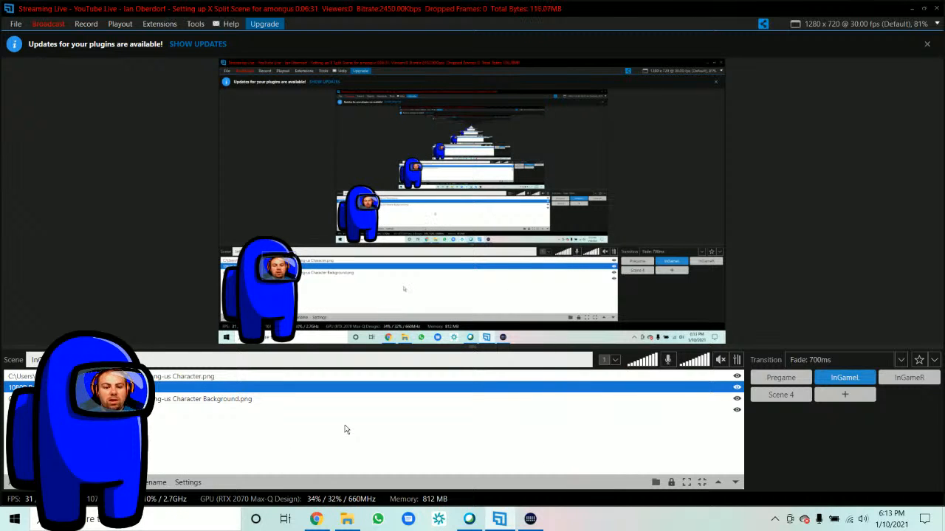
{"action": "left_click", "coordinate": [264, 275]}
{"action": "left_click", "coordinate": [276, 272]}
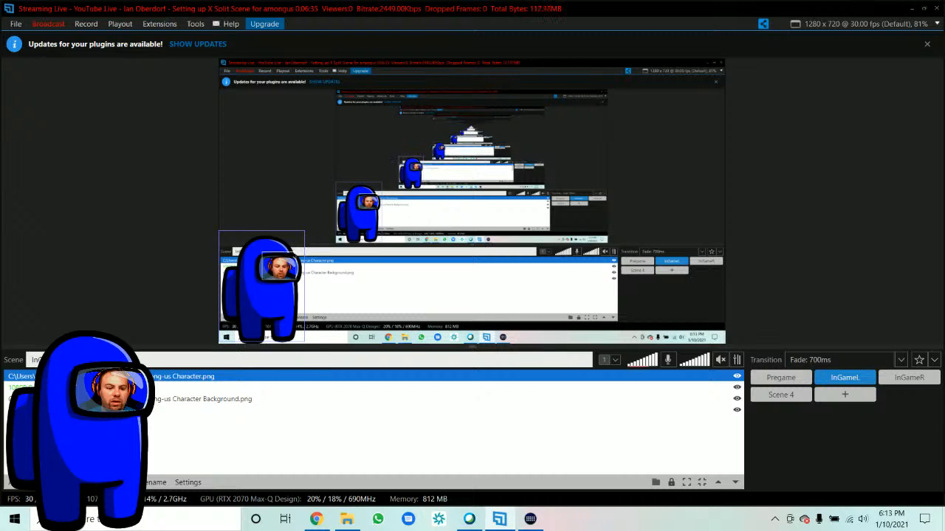
{"action": "left_click", "coordinate": [264, 278]}
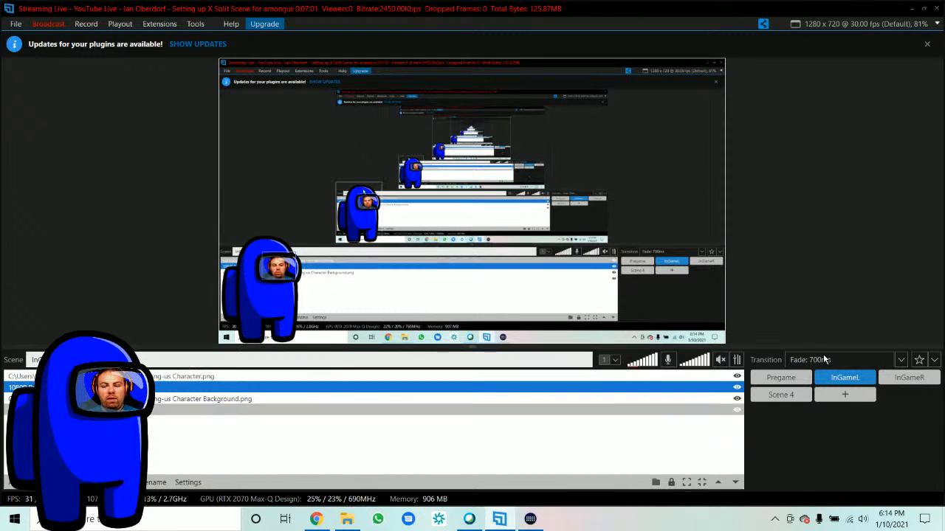
- Check the InGameR scene, then return to InGameL and copy its character image, webcam and background image sources
{"action": "left_click", "coordinate": [909, 379]}
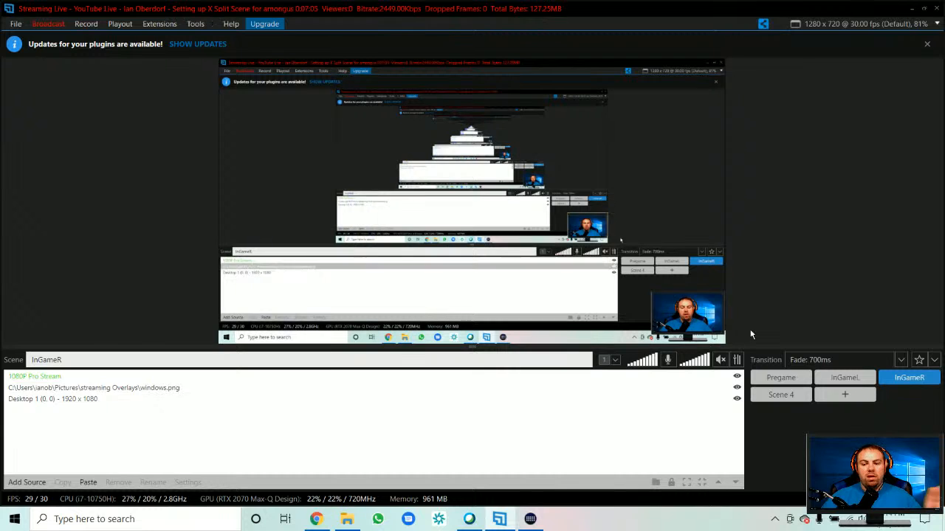
{"action": "left_click", "coordinate": [706, 315]}
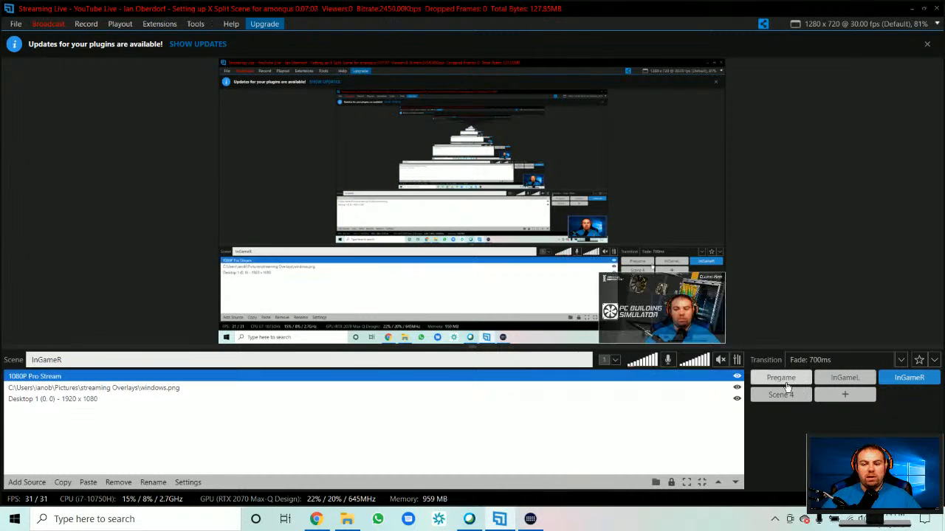
{"action": "left_click", "coordinate": [846, 380]}
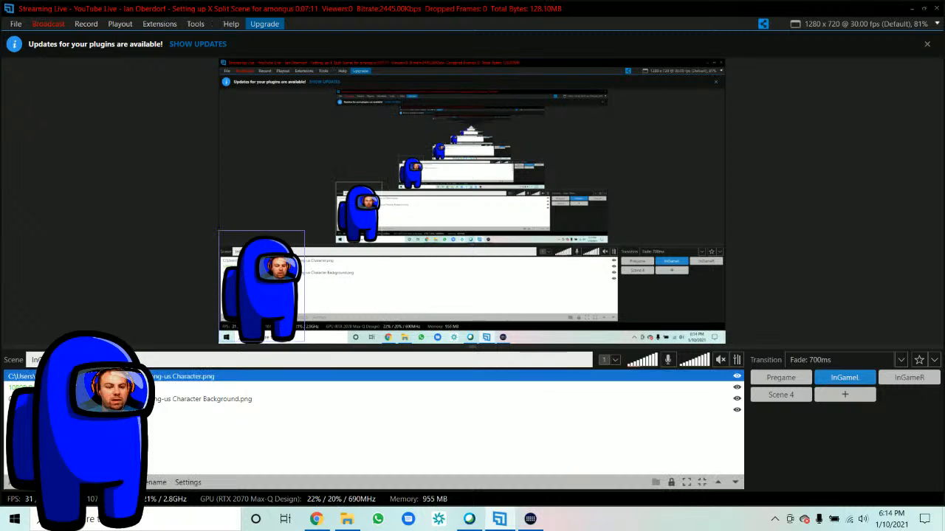
{"action": "left_click", "coordinate": [203, 399], "text": "shift"}
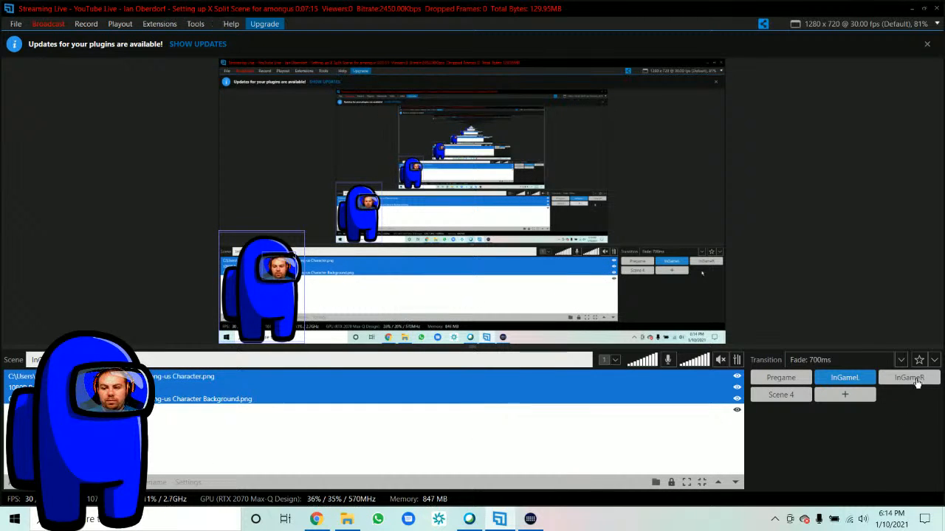
- Delete the webcam source and the windows.png overlay from the InGameR scene
{"action": "left_click", "coordinate": [919, 381]}
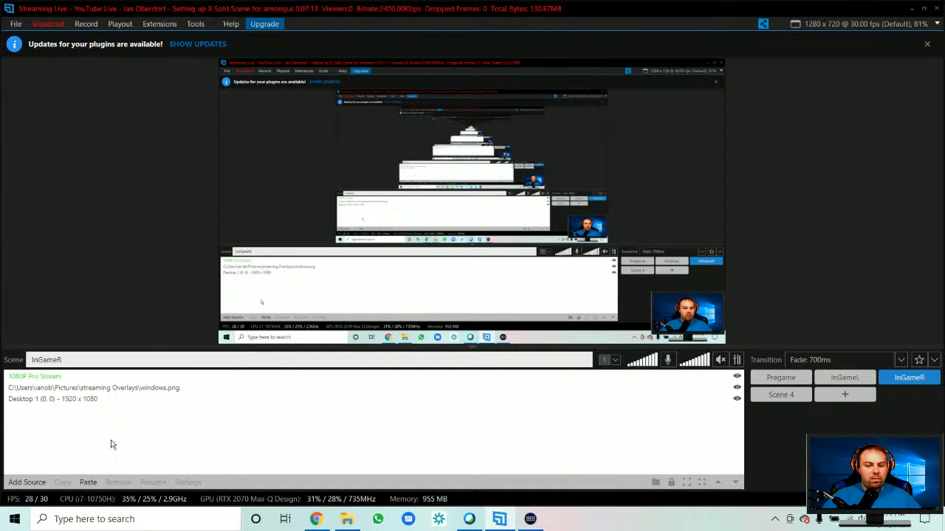
{"action": "left_click", "coordinate": [667, 306]}
{"action": "left_click_drag", "start_coordinate": [689, 319], "coordinate": [631, 285]}
{"action": "key", "text": "Delete"}
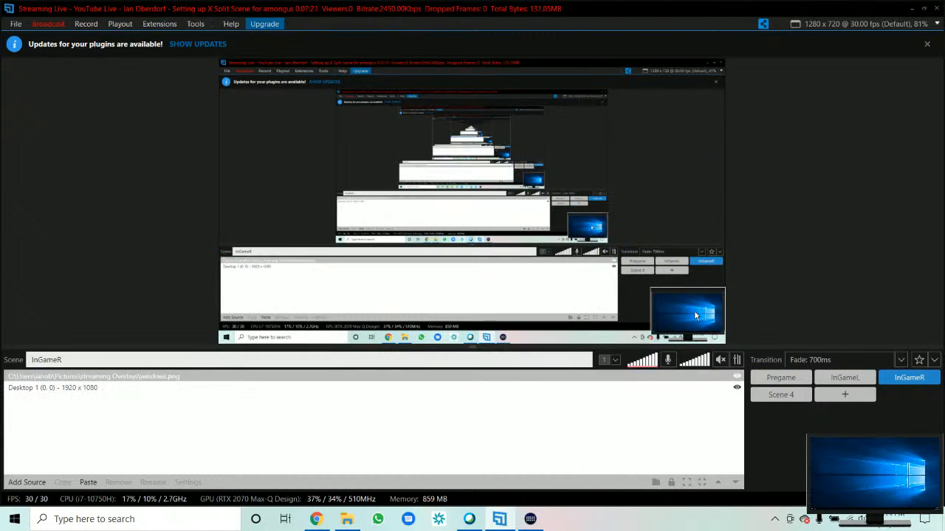
{"action": "left_click", "coordinate": [693, 310]}
{"action": "key", "text": "Delete"}
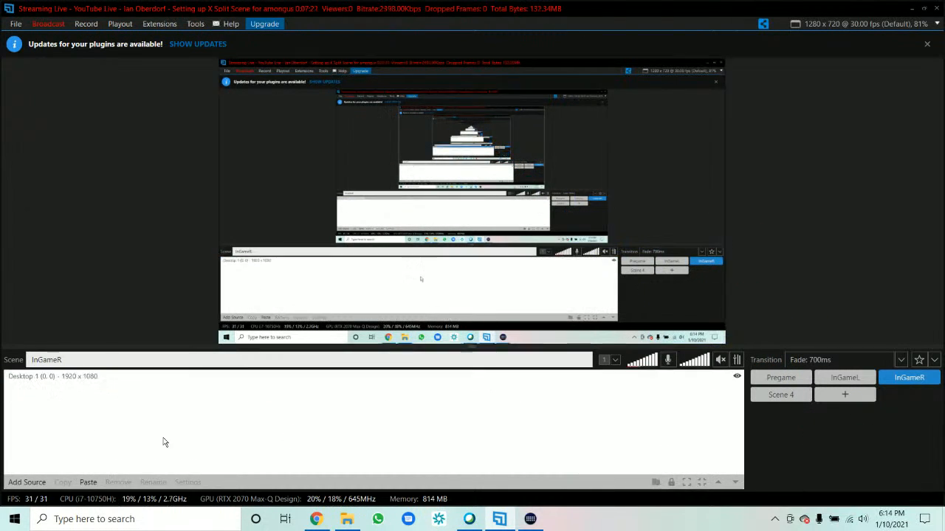
- Paste the copied sources into InGameR and move the background character image right to about X 723, Y 433
{"action": "left_click", "coordinate": [85, 482]}
{"action": "left_click", "coordinate": [106, 459]}
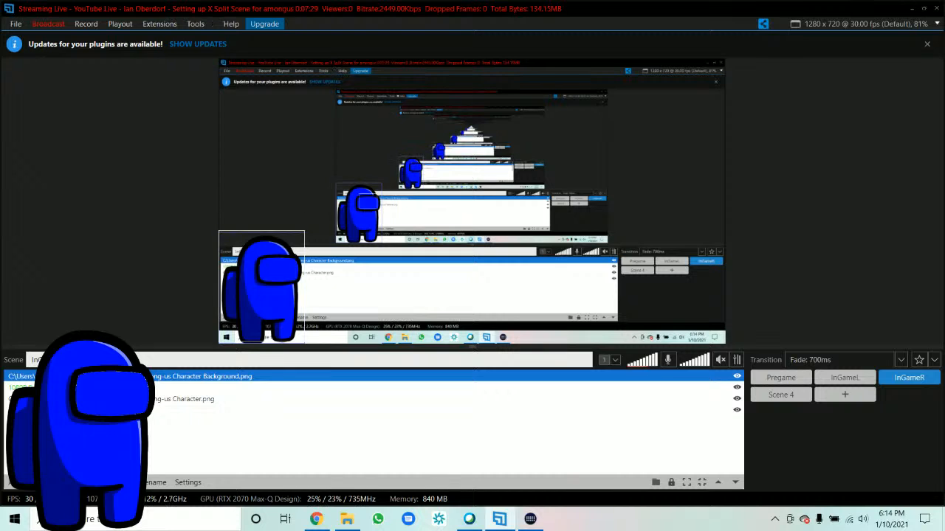
{"action": "left_click", "coordinate": [272, 302]}
{"action": "left_click_drag", "start_coordinate": [254, 306], "coordinate": [548, 301]}
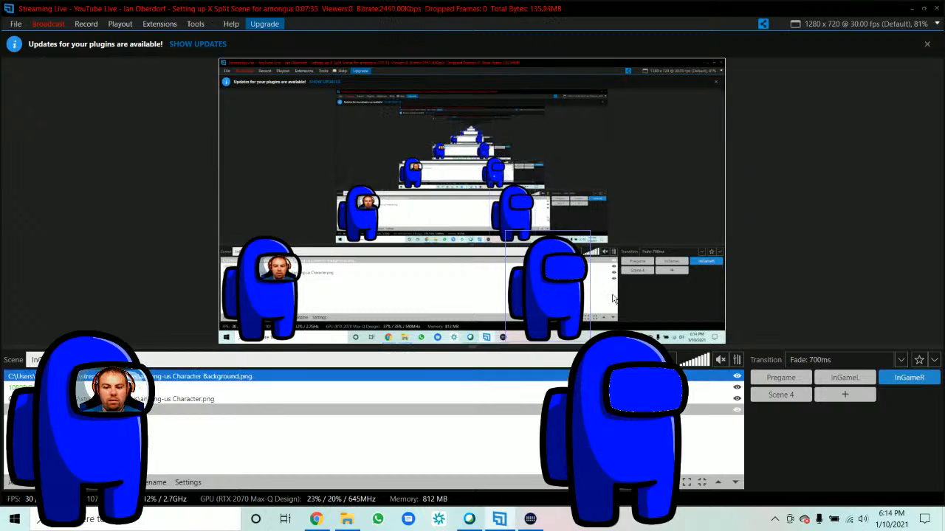
- Flip the background character image horizontally and move it into the scene's lower-right corner
{"action": "double_click", "coordinate": [559, 299]}
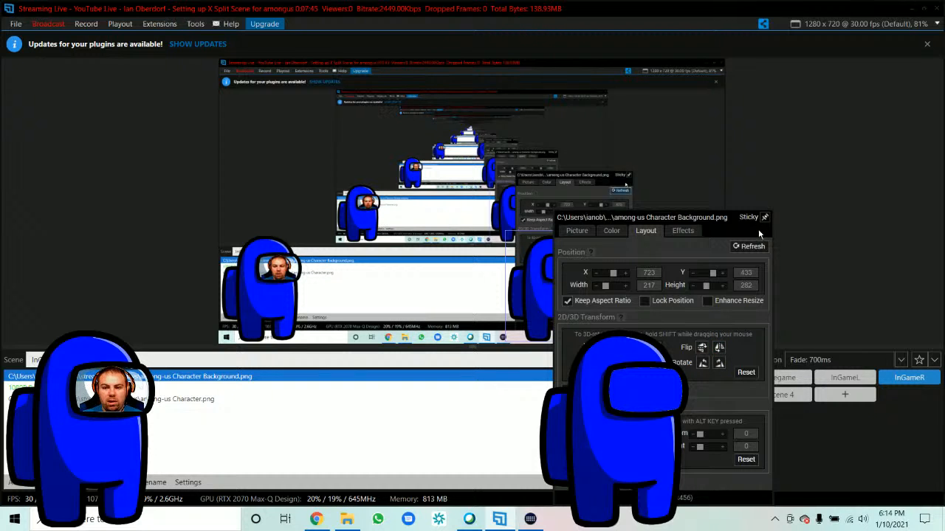
{"action": "left_click", "coordinate": [819, 233]}
{"action": "double_click", "coordinate": [549, 297]}
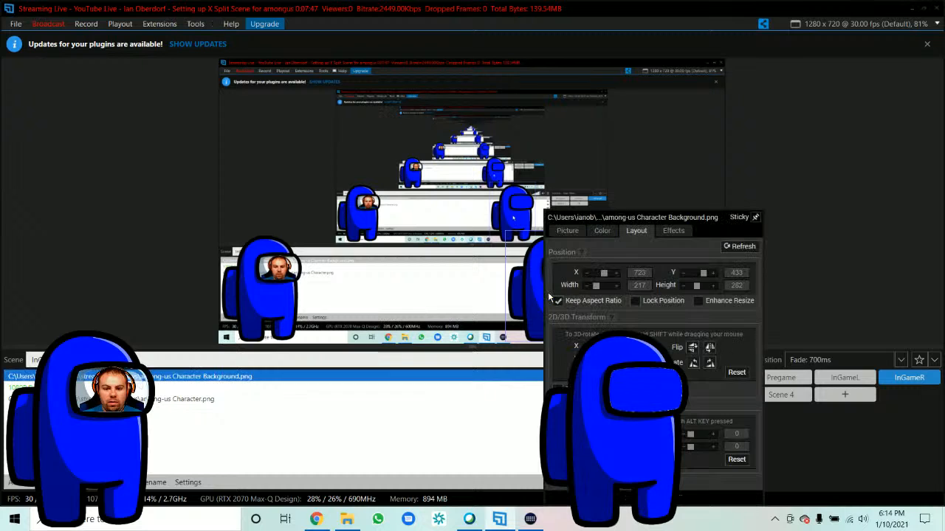
{"action": "left_click", "coordinate": [710, 352]}
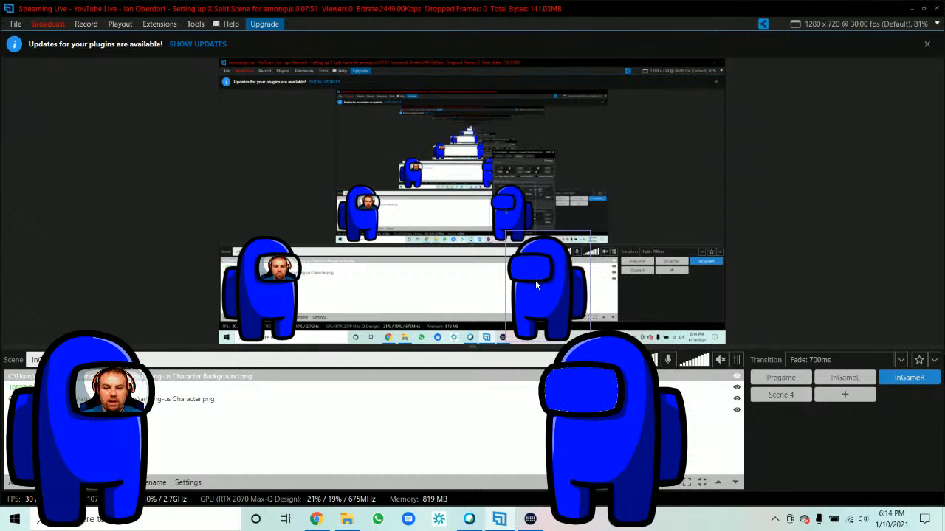
{"action": "left_click_drag", "start_coordinate": [569, 296], "coordinate": [670, 300]}
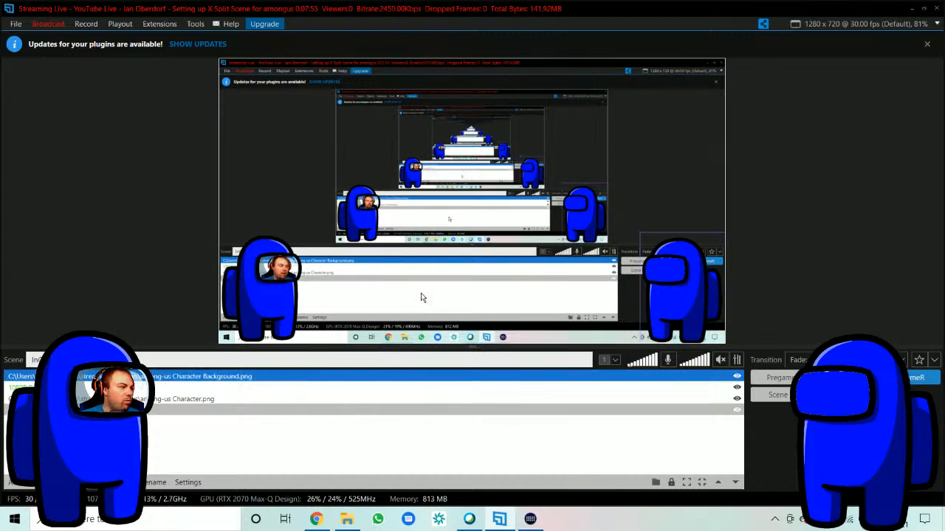
- Move the among-us Character image onto the flipped background character and place the background image below it in the source order
{"action": "left_click", "coordinate": [295, 334]}
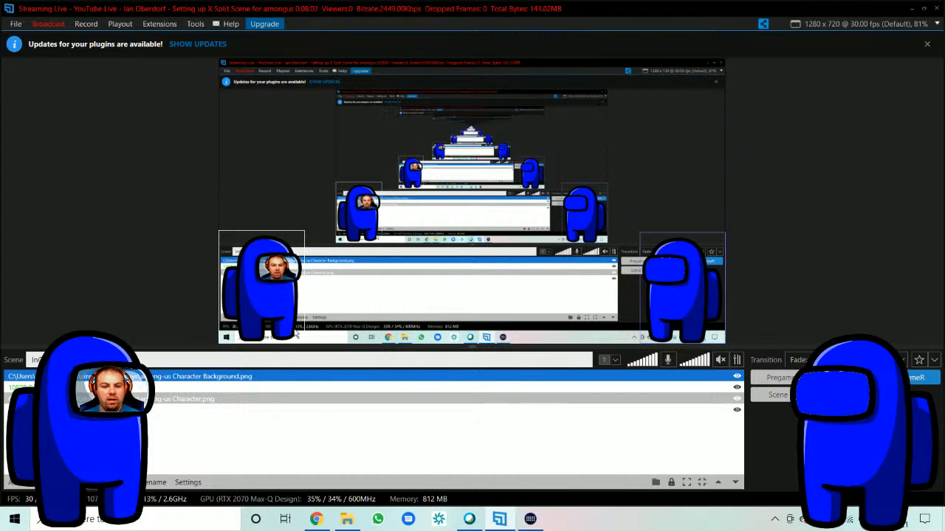
{"action": "left_click", "coordinate": [266, 306]}
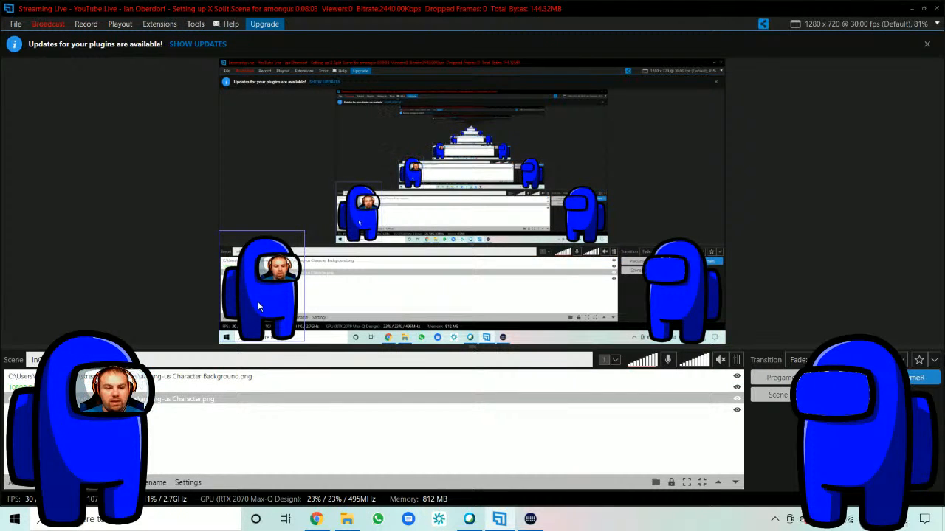
{"action": "left_click_drag", "start_coordinate": [253, 305], "coordinate": [676, 314]}
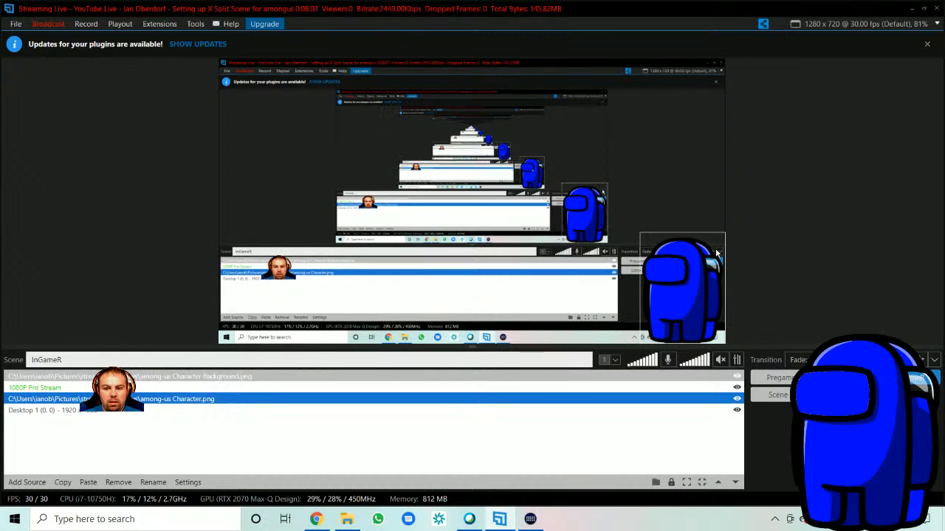
{"action": "left_click", "coordinate": [81, 378]}
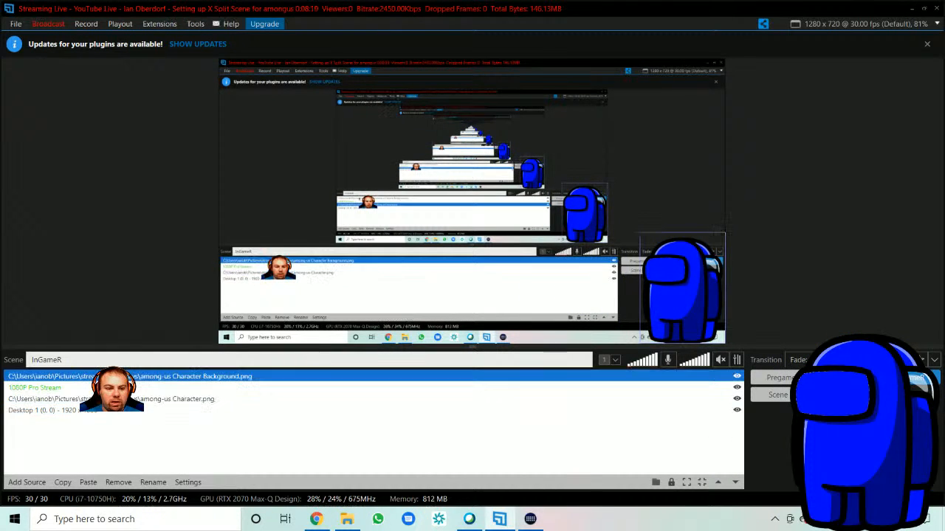
{"action": "left_click_drag", "start_coordinate": [90, 409], "coordinate": [74, 439]}
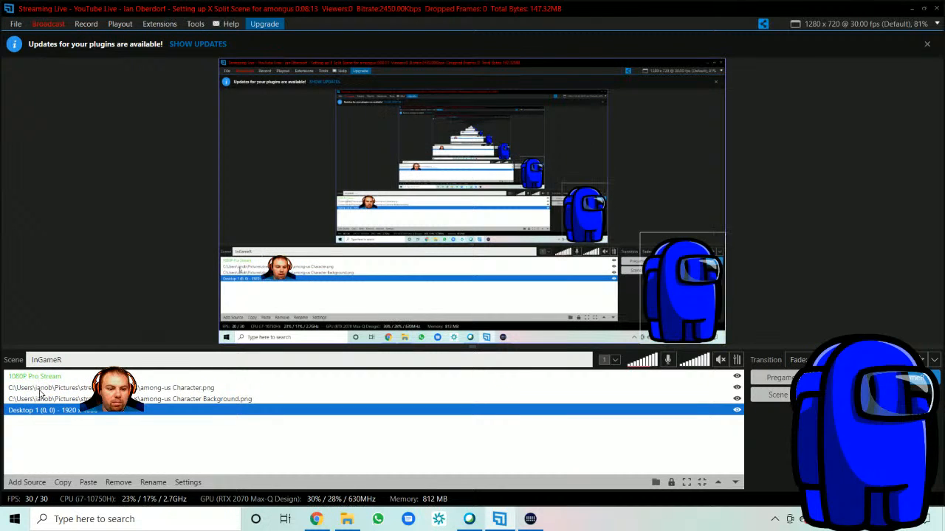
- Place the among-us Character image above the 1080P Pro Stream webcam in the InGameR source order and flip it horizontally
{"action": "left_click_drag", "start_coordinate": [61, 387], "coordinate": [61, 374]}
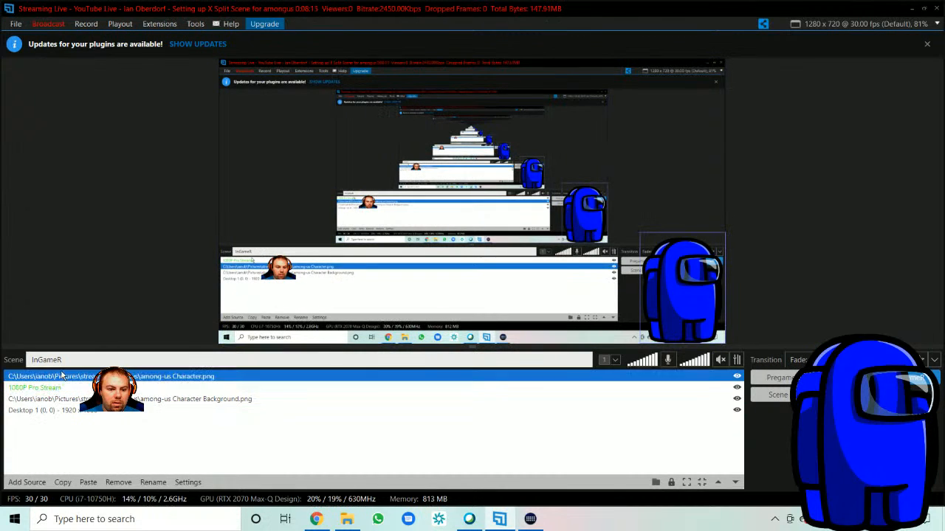
{"action": "right_click", "coordinate": [677, 283]}
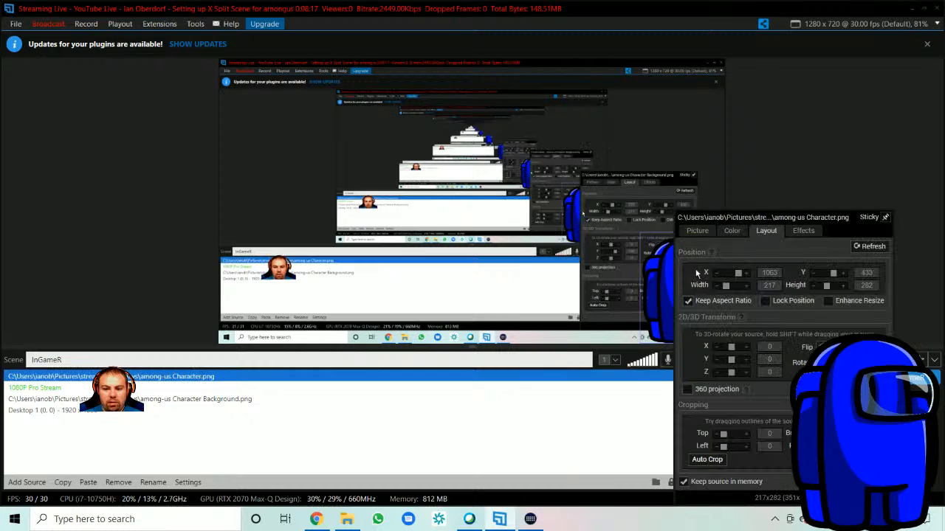
{"action": "left_click", "coordinate": [824, 347]}
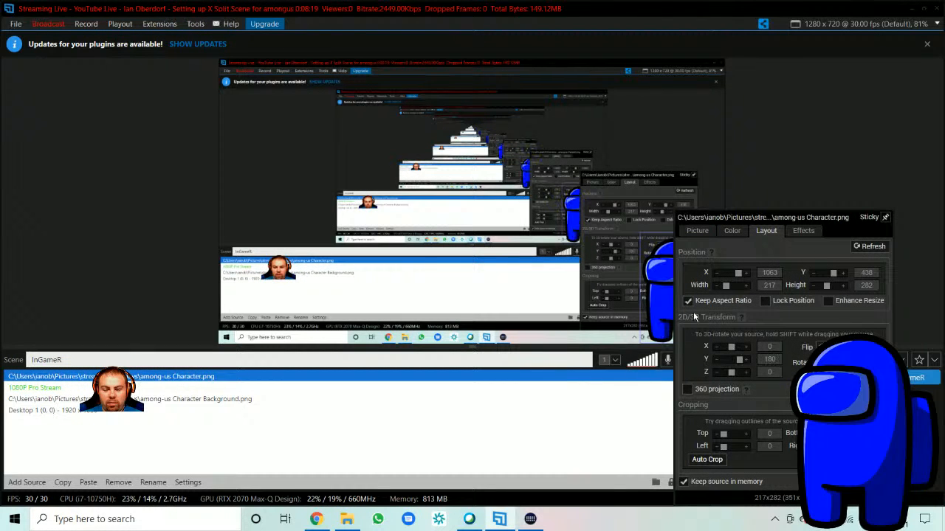
{"action": "left_click", "coordinate": [666, 299]}
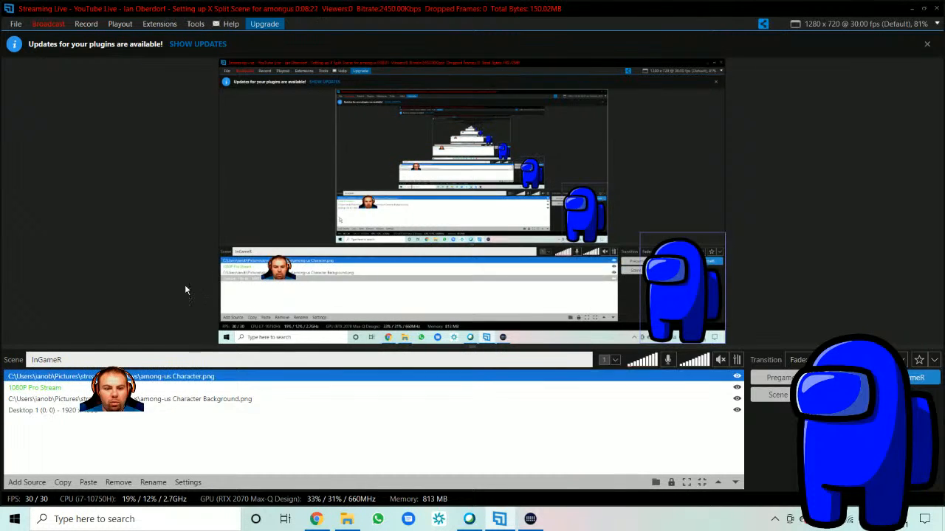
- Move the webcam source into the visor of the flipped blue character in InGameR
{"action": "left_click_drag", "start_coordinate": [274, 279], "coordinate": [667, 282]}
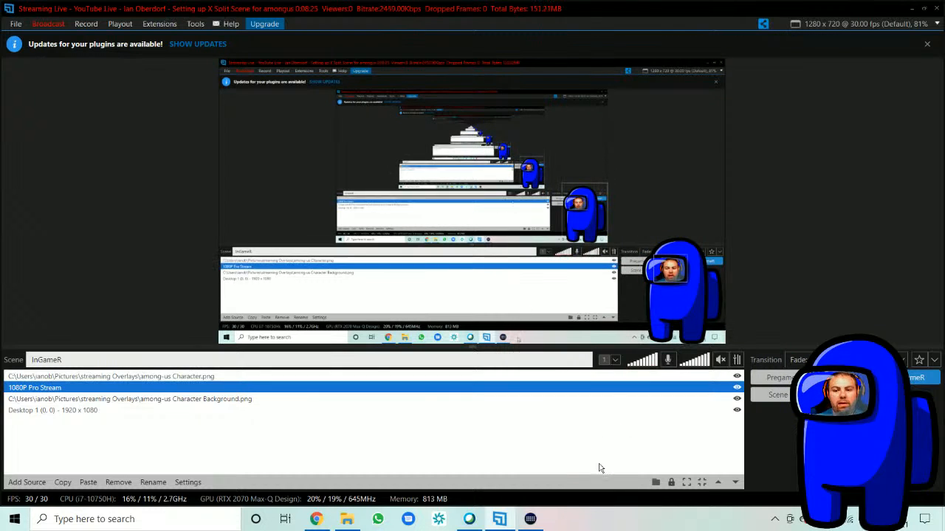
{"action": "left_click_drag", "start_coordinate": [673, 271], "coordinate": [671, 272]}
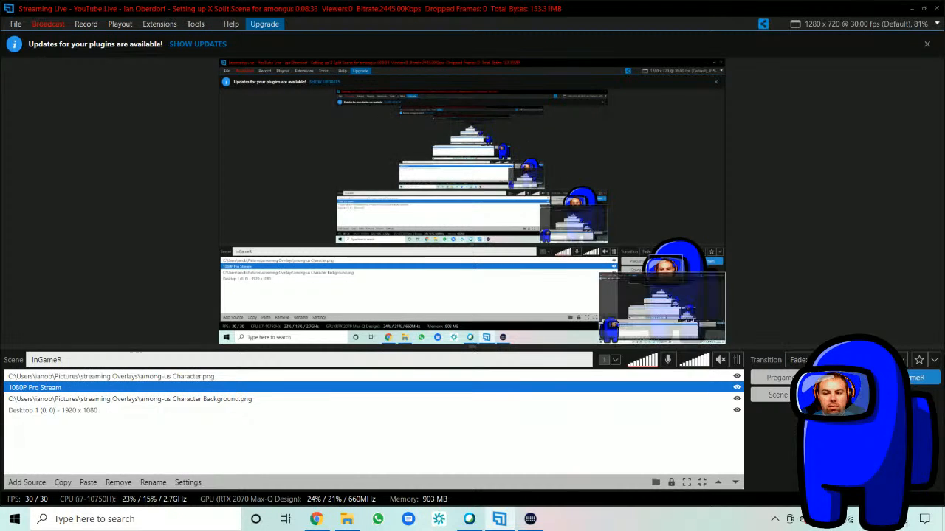
- Alternate between the InGameL and InGameR scenes to compare the character and webcam placement and the fade transition
{"action": "left_click", "coordinate": [845, 378]}
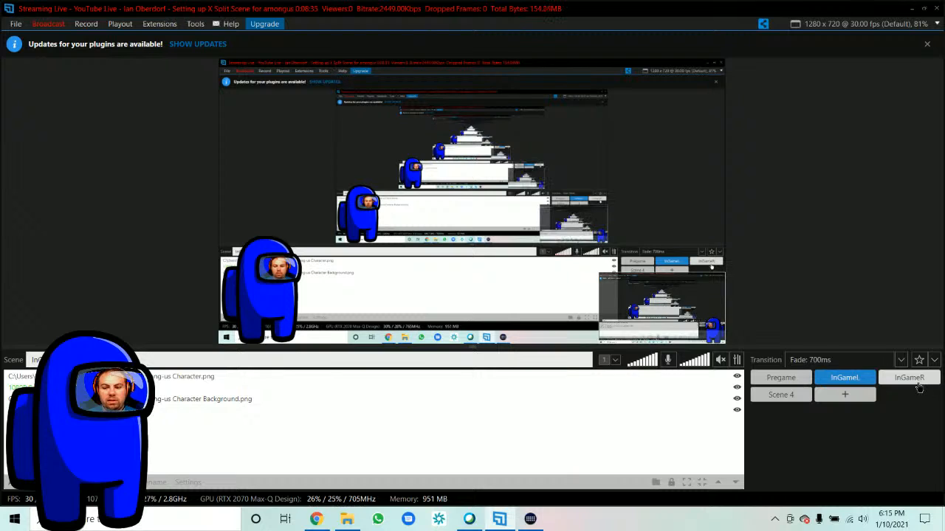
{"action": "left_click", "coordinate": [918, 383]}
{"action": "left_click", "coordinate": [846, 378]}
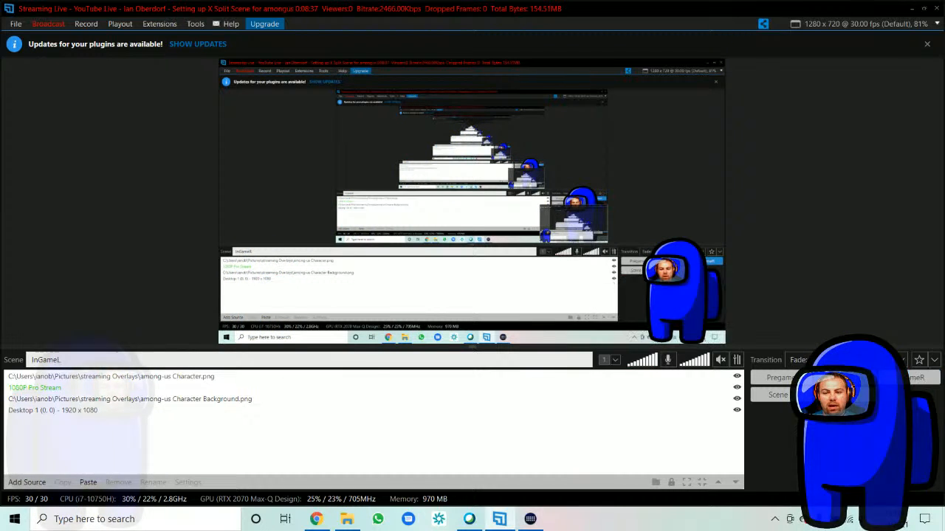
{"action": "left_click", "coordinate": [908, 381]}
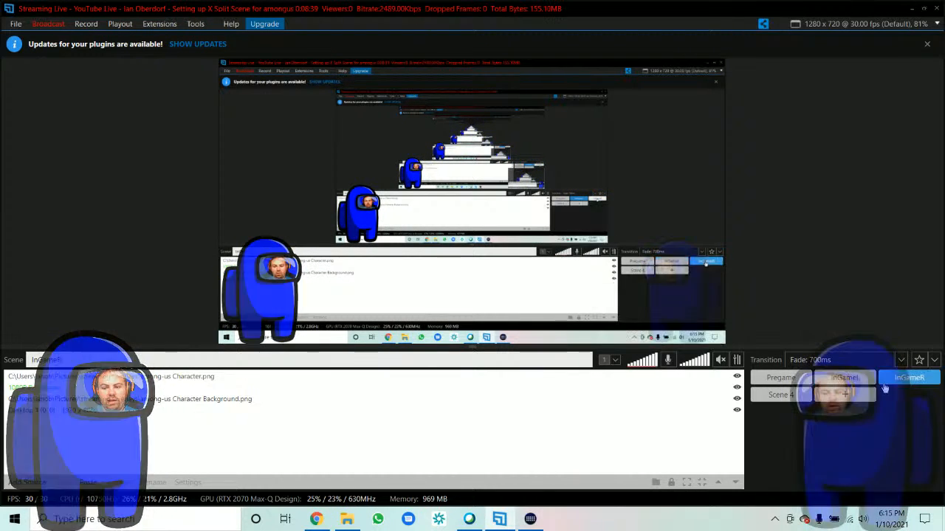
{"action": "left_click", "coordinate": [854, 380]}
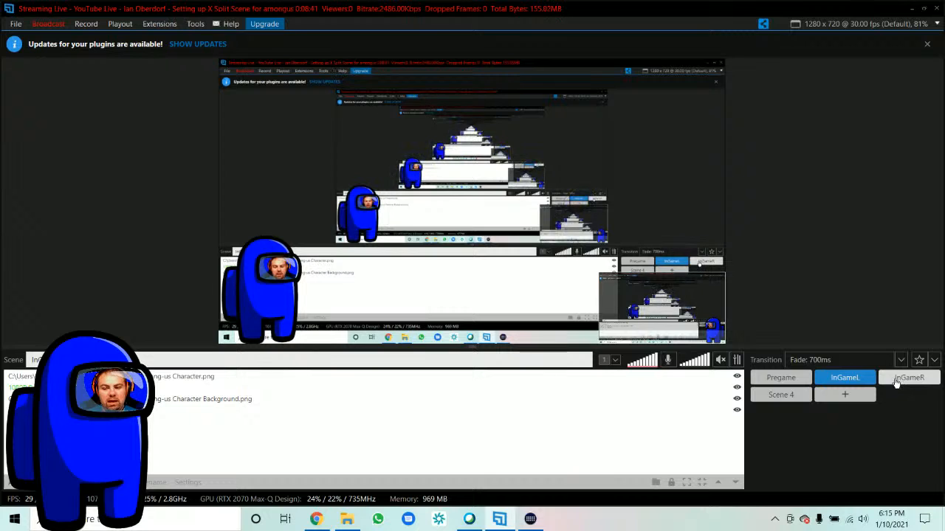
{"action": "left_click", "coordinate": [898, 381]}
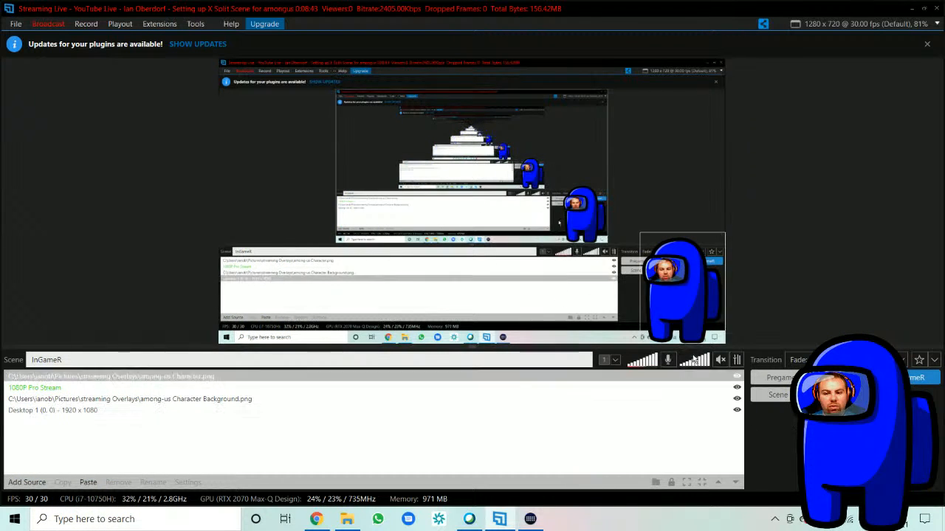
{"action": "left_click", "coordinate": [851, 379]}
{"action": "left_click", "coordinate": [901, 380]}
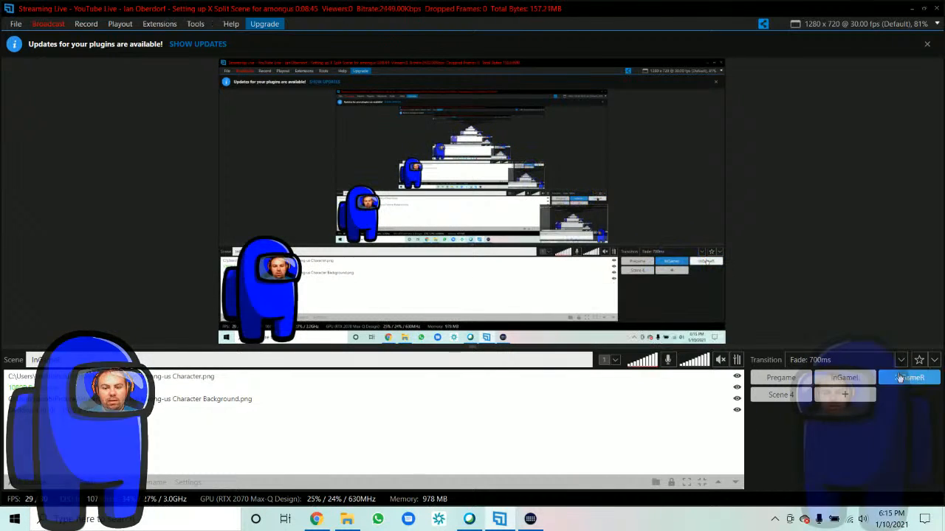
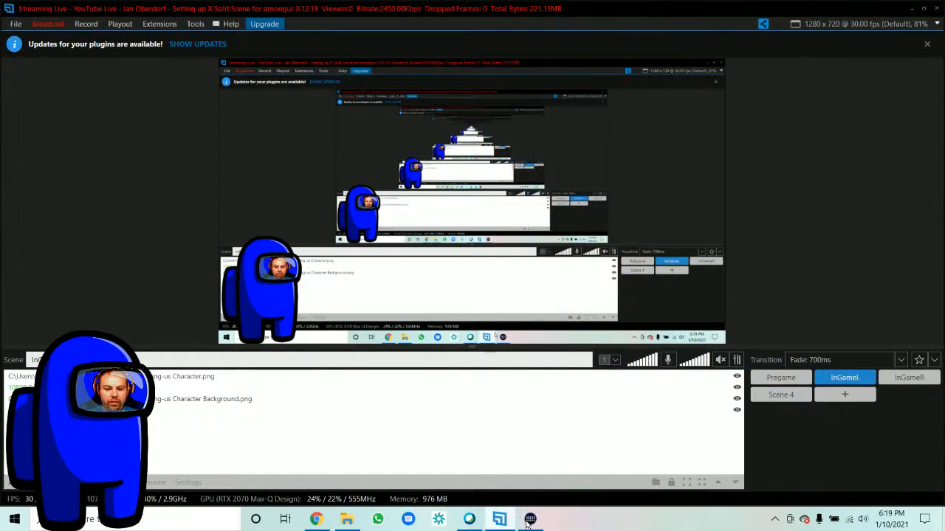
- Switch to Stream Deck and position its window so the whole key layout and configuration area fit on the screen
{"action": "left_click", "coordinate": [530, 519]}
{"action": "left_click_drag", "start_coordinate": [239, 16], "coordinate": [512, 36]}
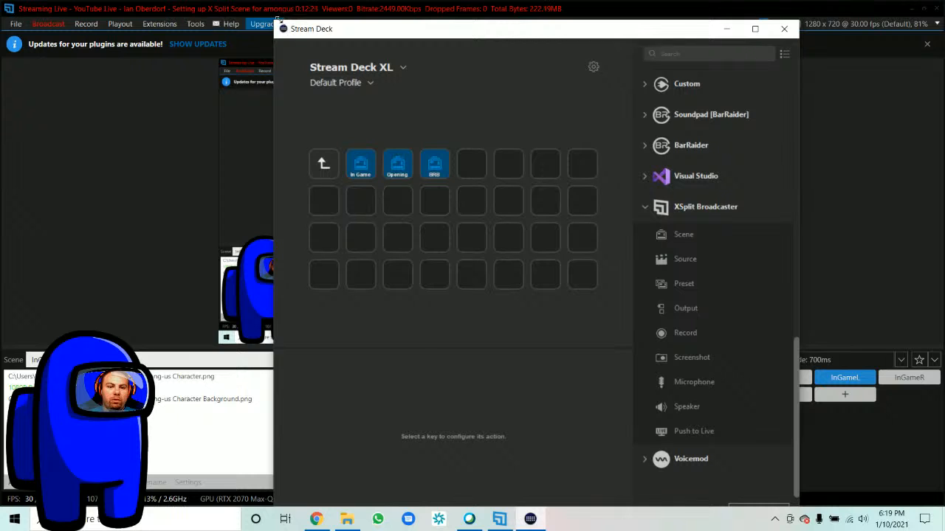
{"action": "left_click_drag", "start_coordinate": [279, 20], "coordinate": [279, 75]}
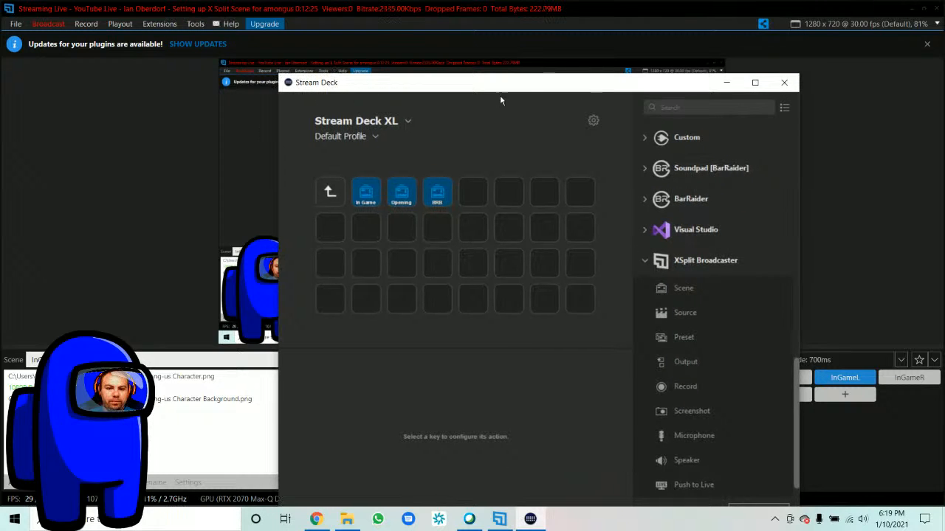
{"action": "left_click_drag", "start_coordinate": [508, 85], "coordinate": [523, 30]}
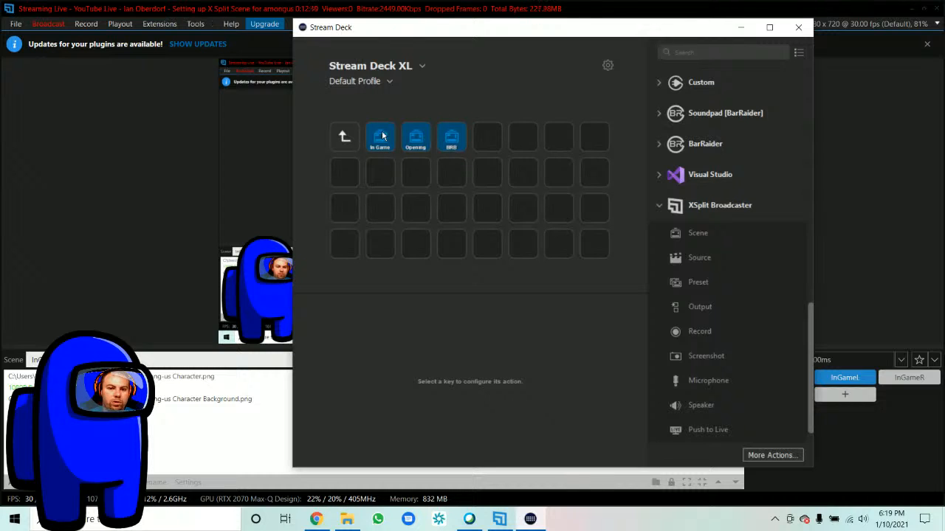
- Examine the scene and source keys in the Pc Building Simulator folder, then return to the Among Us folder
{"action": "left_click", "coordinate": [354, 143]}
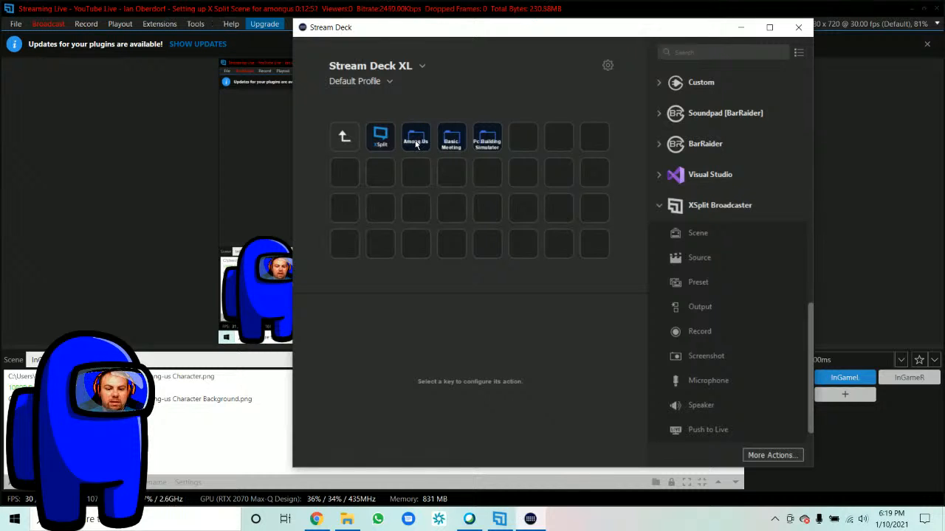
{"action": "double_click", "coordinate": [490, 143]}
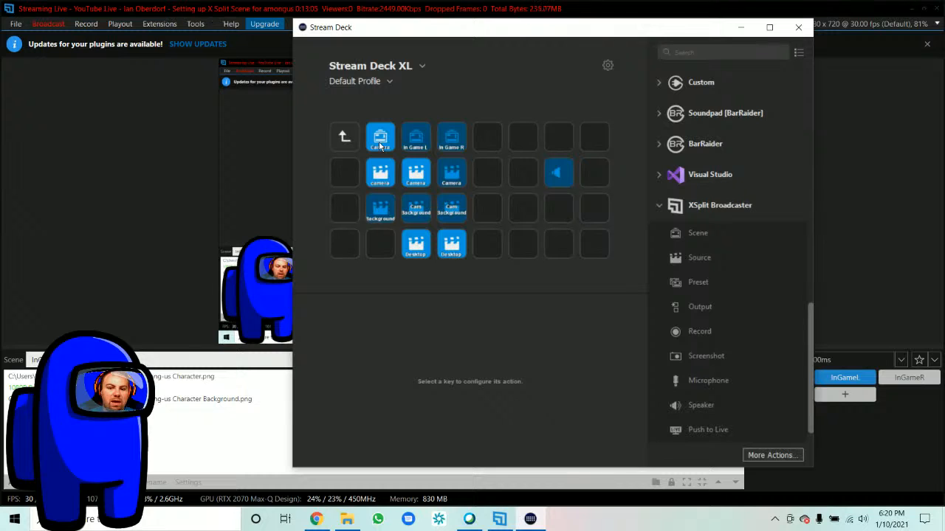
{"action": "left_click", "coordinate": [344, 137]}
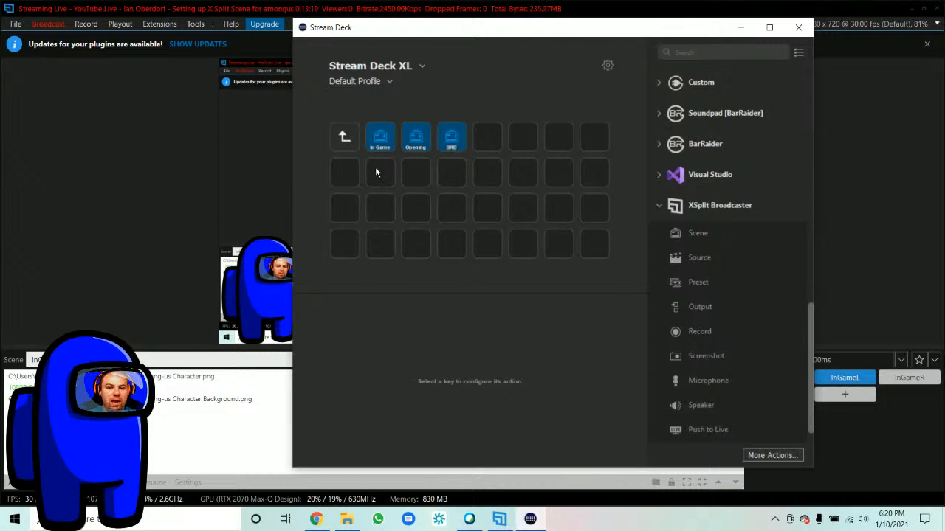
- Retitle the In Game scene key as Pregame and assign Scene 1 to it
{"action": "left_click_drag", "start_coordinate": [555, 35], "coordinate": [661, 49]}
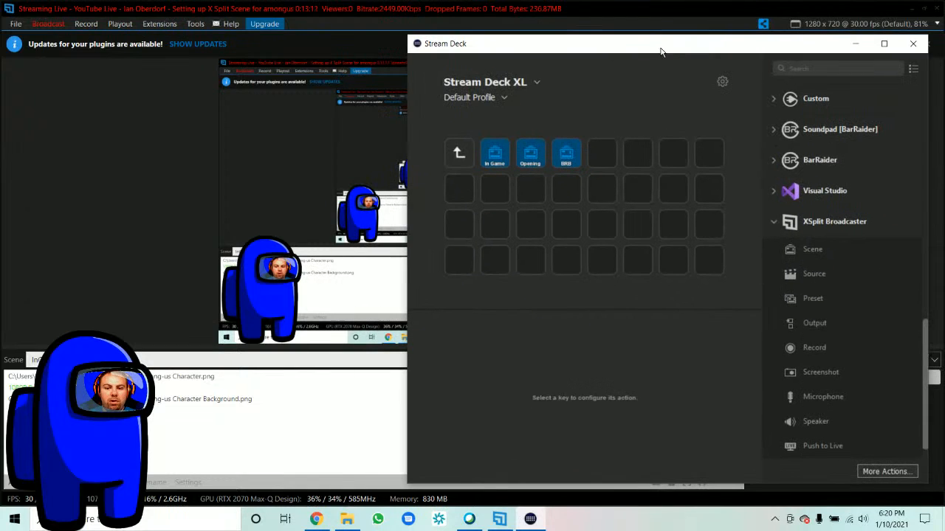
{"action": "left_click", "coordinate": [497, 159]}
{"action": "left_click_drag", "start_coordinate": [679, 43], "coordinate": [451, 32]}
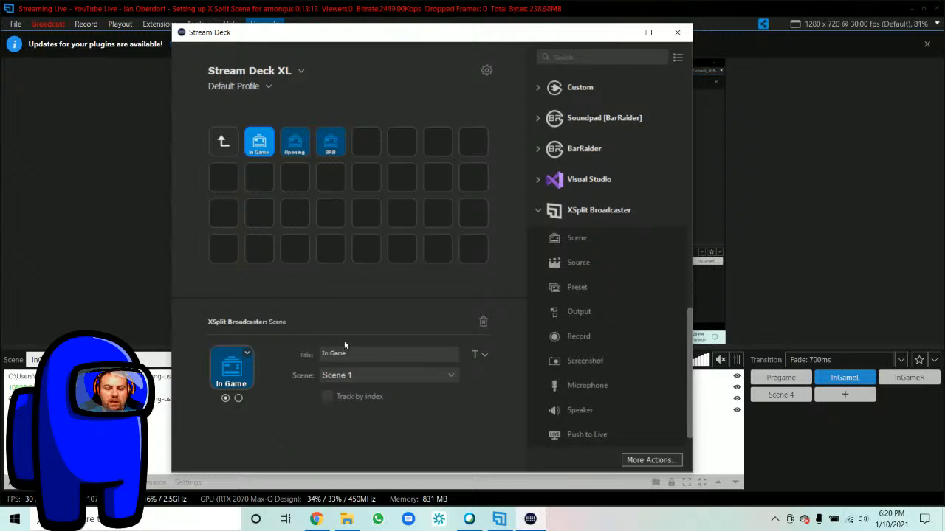
{"action": "key", "text": "ctrl+a"}
{"action": "type", "text": "Pregame"}
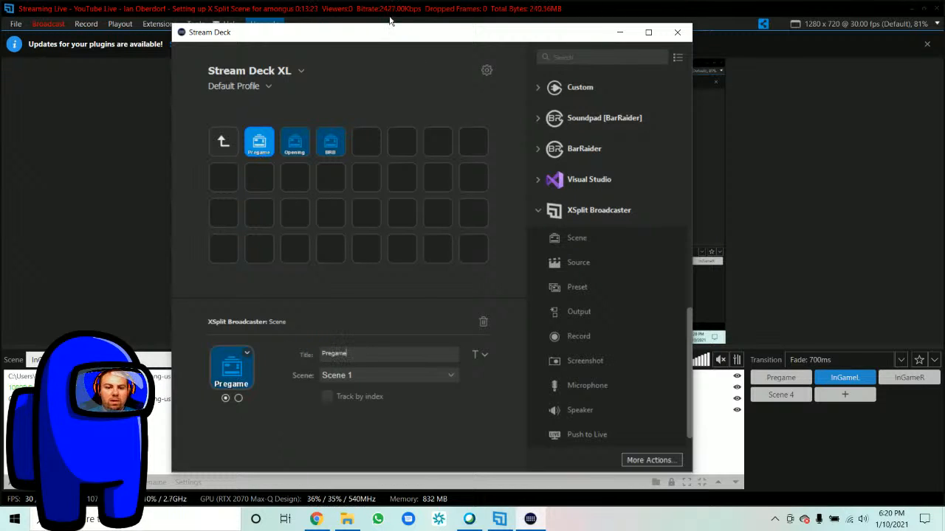
{"action": "left_click_drag", "start_coordinate": [386, 33], "coordinate": [625, 38]}
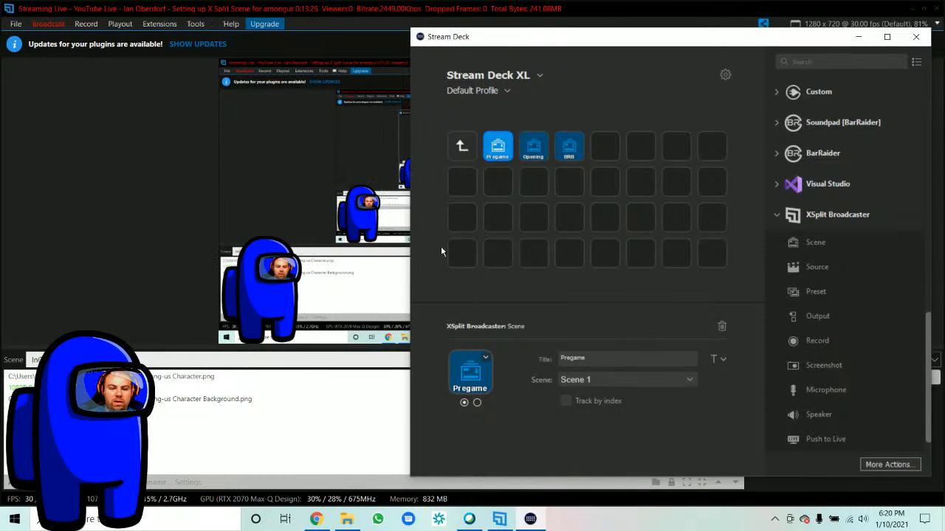
{"action": "left_click", "coordinate": [695, 380]}
{"action": "left_click", "coordinate": [597, 391]}
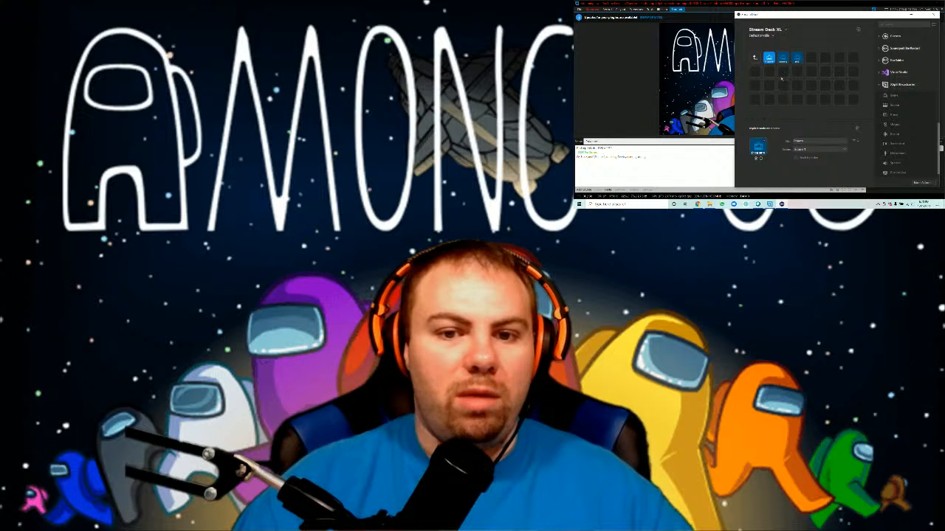
{"action": "mouse_move", "coordinate": [832, 18]}
{"action": "left_mouse_down"}
{"action": "mouse_move", "coordinate": [816, 40]}
{"action": "mouse_move", "coordinate": [663, 143]}
{"action": "mouse_move", "coordinate": [786, 82]}
{"action": "mouse_move", "coordinate": [808, 63]}
{"action": "mouse_move", "coordinate": [800, 47]}
{"action": "mouse_move", "coordinate": [819, 28]}
{"action": "left_mouse_up"}
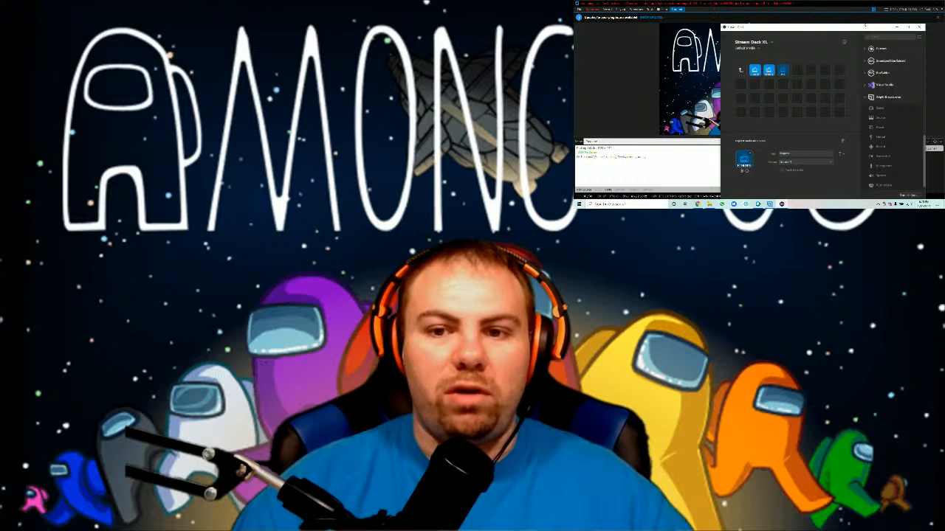
{"action": "left_click_drag", "start_coordinate": [847, 31], "coordinate": [866, 20]}
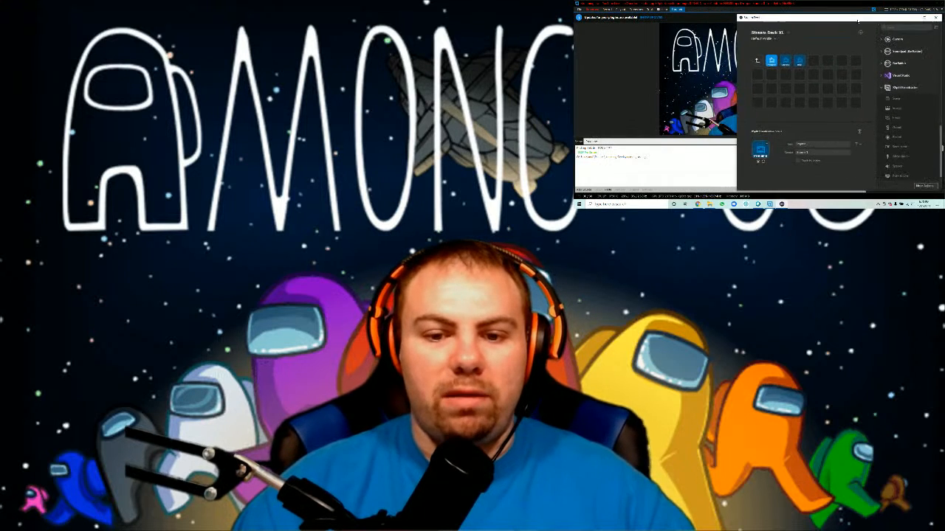
{"action": "left_click", "coordinate": [832, 153]}
{"action": "left_click", "coordinate": [807, 157]}
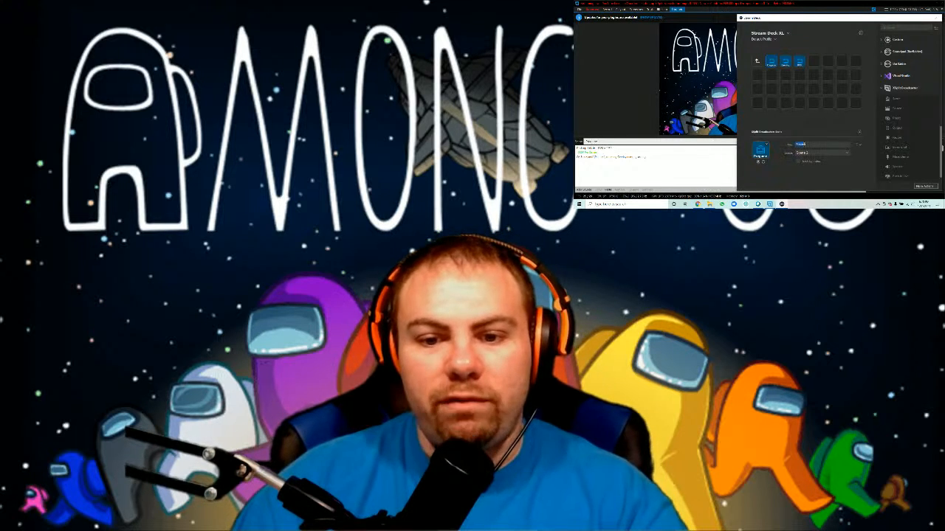
{"action": "key", "text": "BackSpace"}
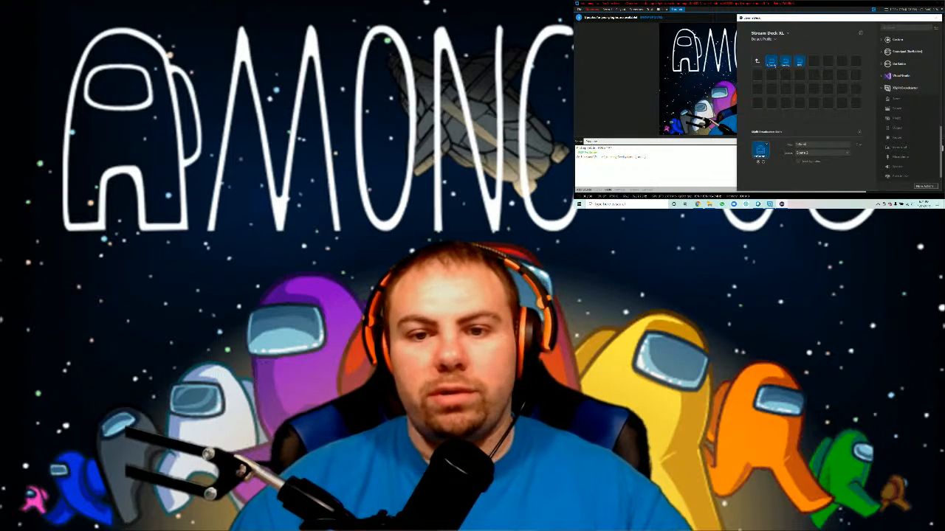
{"action": "left_click_drag", "start_coordinate": [809, 145], "coordinate": [768, 144]}
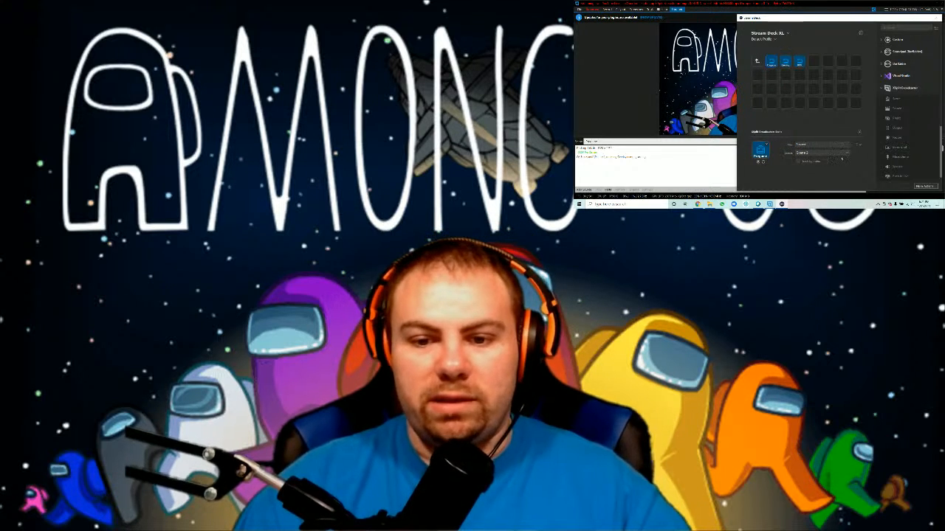
{"action": "left_click", "coordinate": [845, 155]}
{"action": "left_click", "coordinate": [828, 157]}
- Retitle the Opening scene key as InGameL and assign Scene 2 to it
{"action": "left_click", "coordinate": [785, 62]}
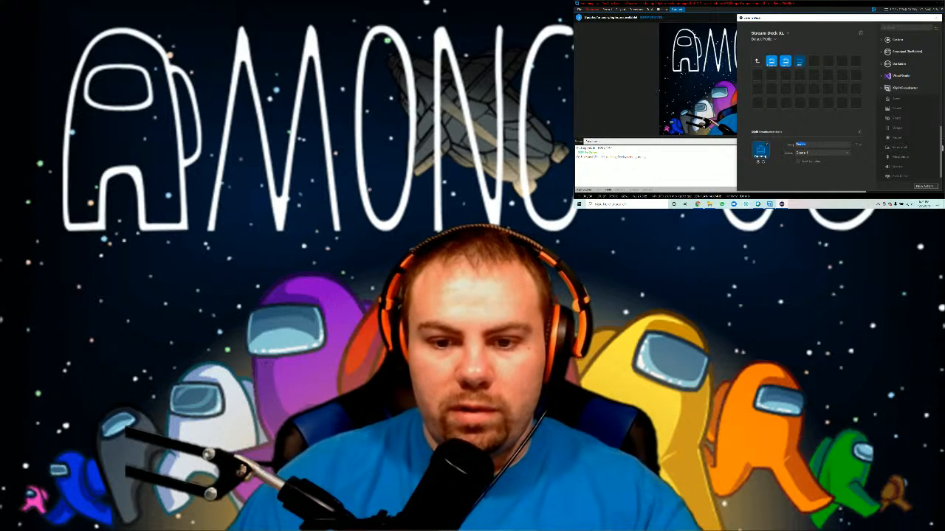
{"action": "key", "text": "BackSpace"}
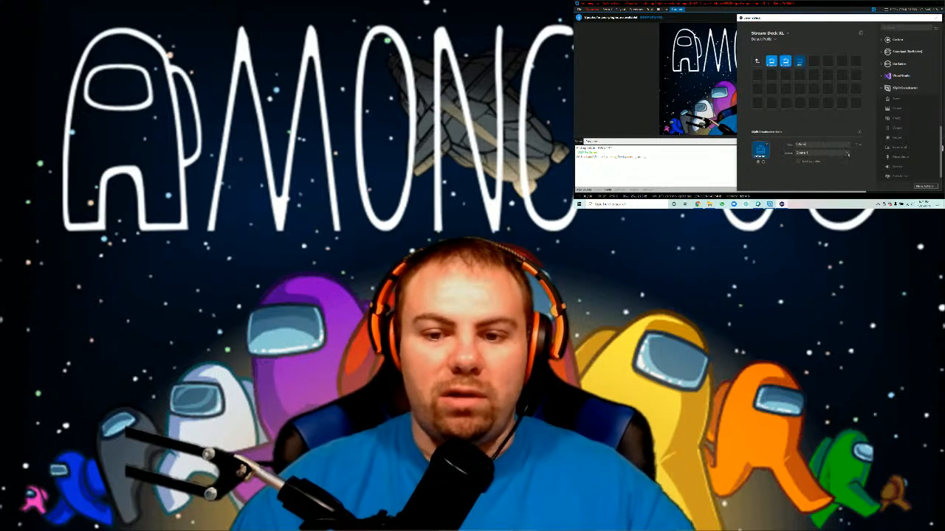
{"action": "left_click", "coordinate": [846, 153]}
{"action": "left_click", "coordinate": [820, 167]}
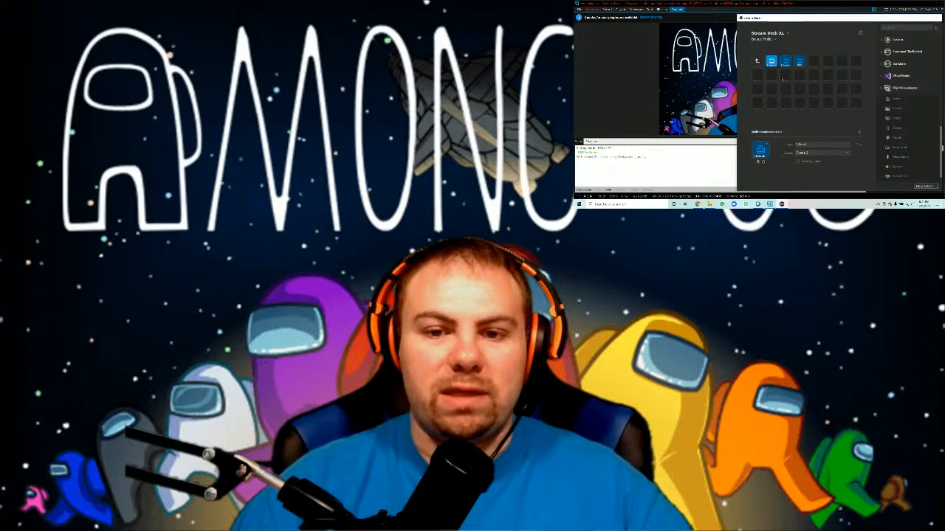
- Reposition the Stream Deck window and delete the BRB key from the Among Us folder
{"action": "left_click_drag", "start_coordinate": [815, 18], "coordinate": [743, 23]}
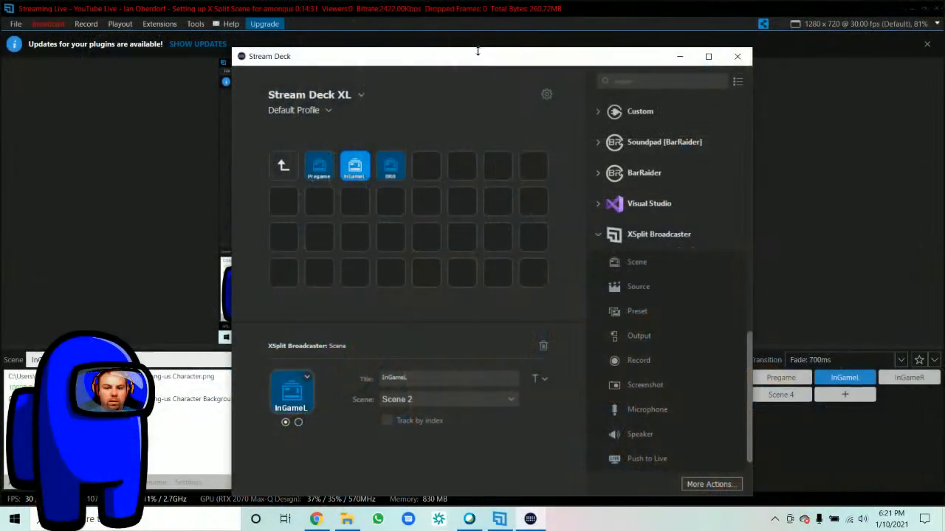
{"action": "left_click_drag", "start_coordinate": [470, 67], "coordinate": [452, 48]}
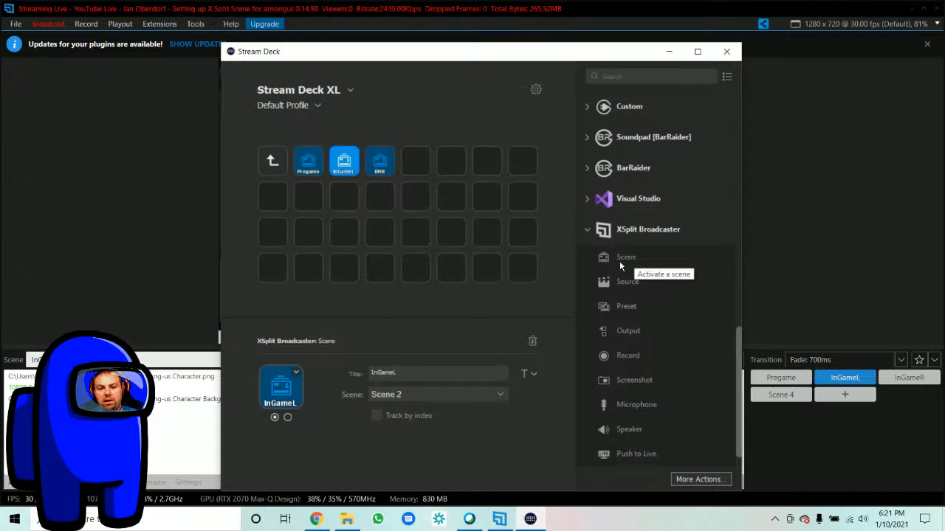
{"action": "left_click", "coordinate": [382, 162]}
{"action": "right_click", "coordinate": [387, 170]}
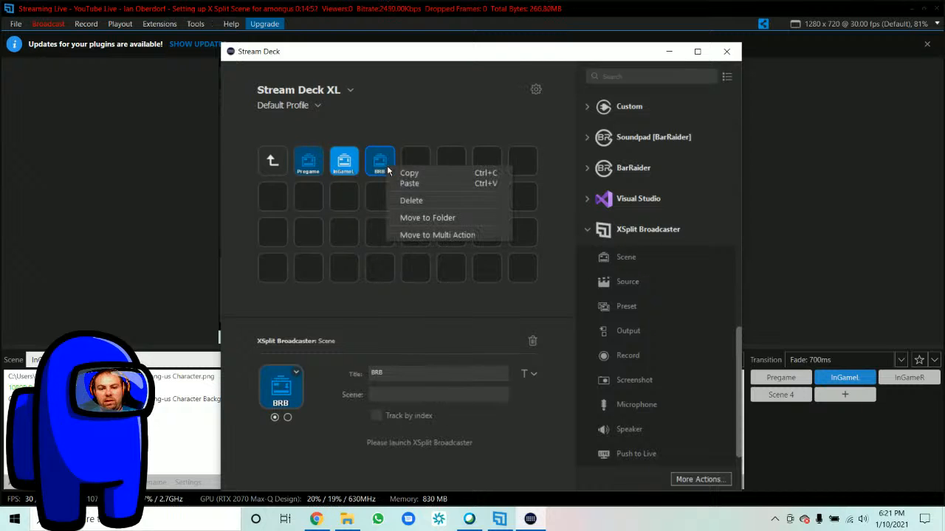
{"action": "left_click", "coordinate": [411, 199]}
{"action": "left_click", "coordinate": [506, 299]}
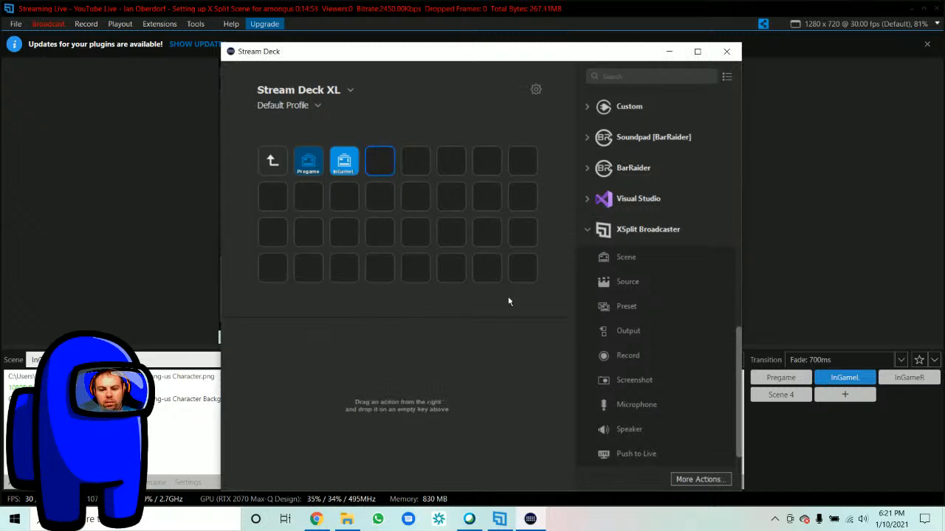
- Add an XSplit Scene key beside InGameL, title it InGameR, and assign Scene 3 to it
{"action": "left_click_drag", "start_coordinate": [626, 257], "coordinate": [379, 162]}
{"action": "left_click", "coordinate": [418, 374]}
{"action": "type", "text": "In"}
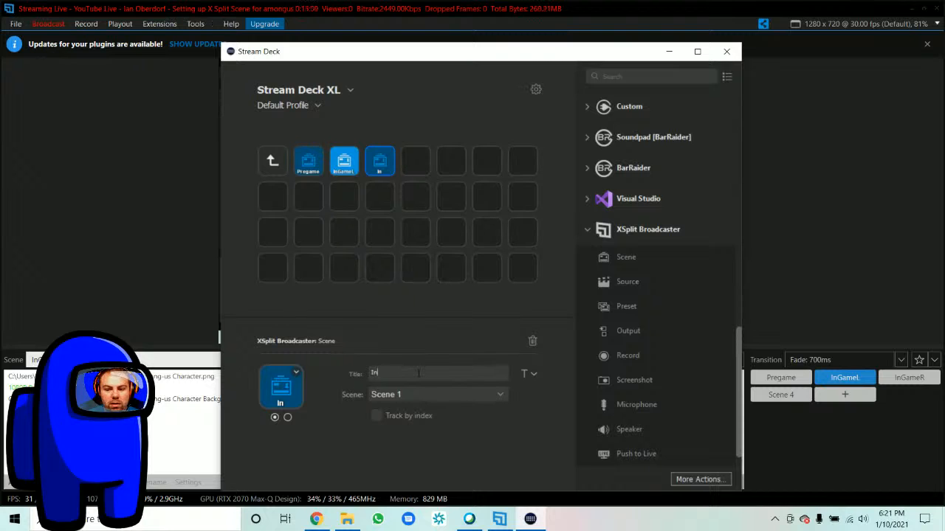
{"action": "type", "text": "GameR"}
{"action": "left_click", "coordinate": [435, 394]}
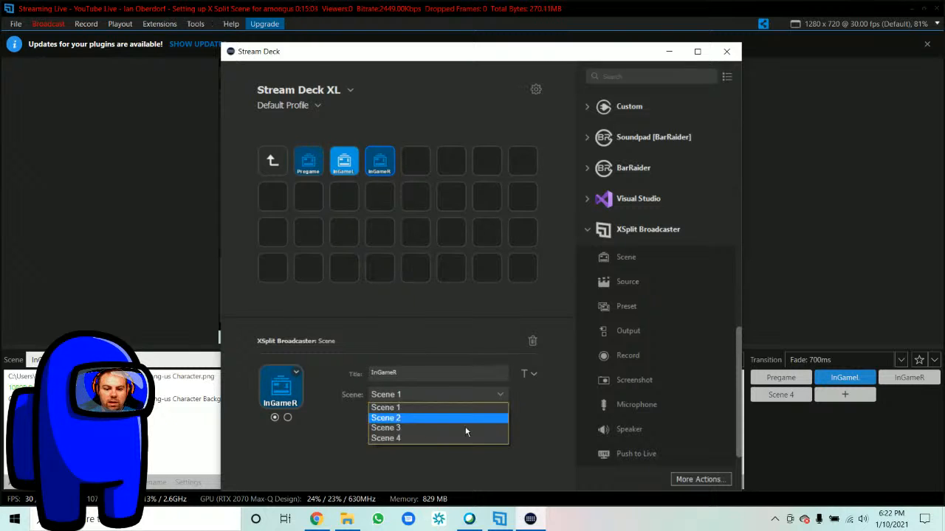
{"action": "left_click", "coordinate": [414, 440]}
{"action": "left_click", "coordinate": [503, 394]}
{"action": "left_click", "coordinate": [424, 428]}
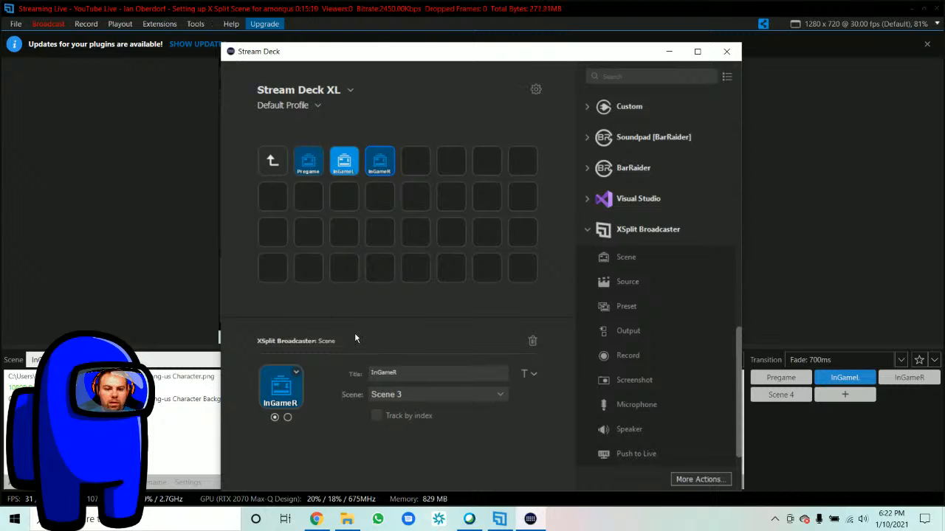
{"action": "left_click", "coordinate": [286, 418]}
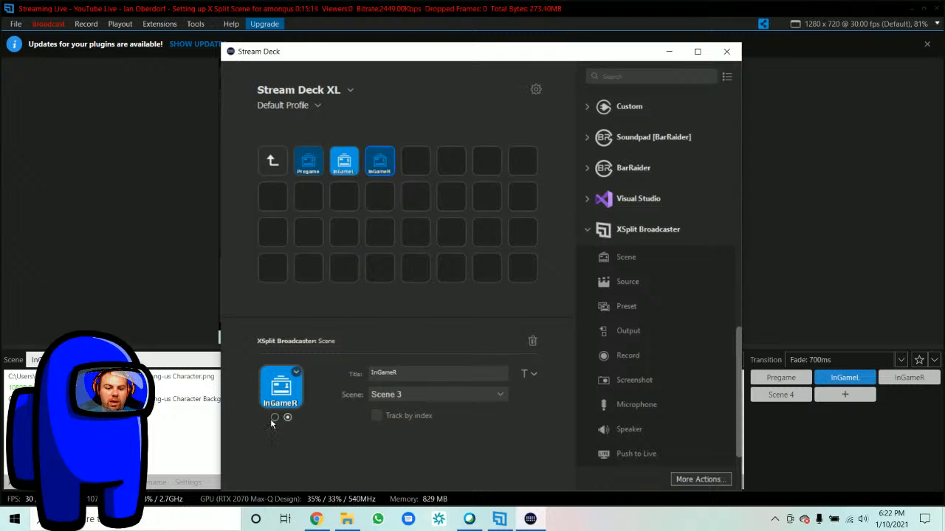
{"action": "left_click", "coordinate": [274, 417]}
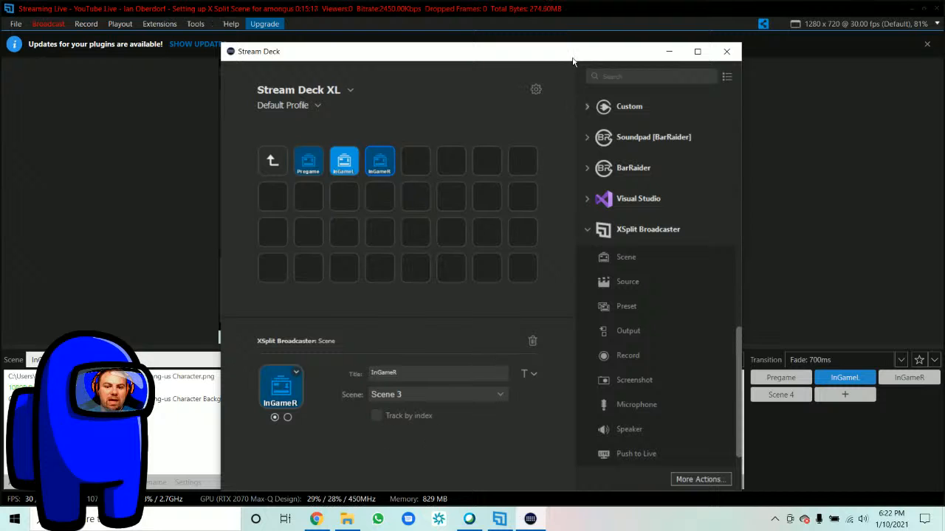
- Move the Stream Deck window aside to check the InGameR scene preview, and bring it back into full view
{"action": "left_click_drag", "start_coordinate": [536, 60], "coordinate": [617, 387]}
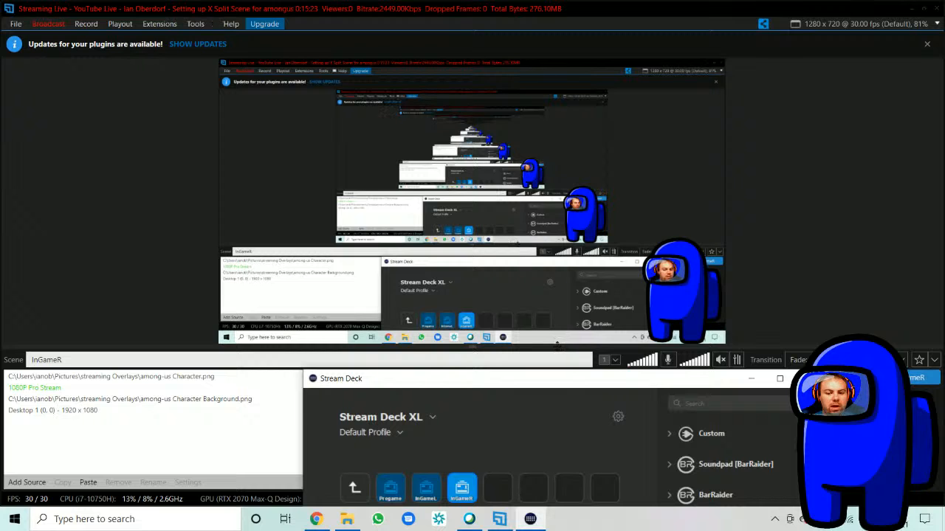
{"action": "left_click_drag", "start_coordinate": [582, 367], "coordinate": [365, 21]}
{"action": "left_click", "coordinate": [668, 292]}
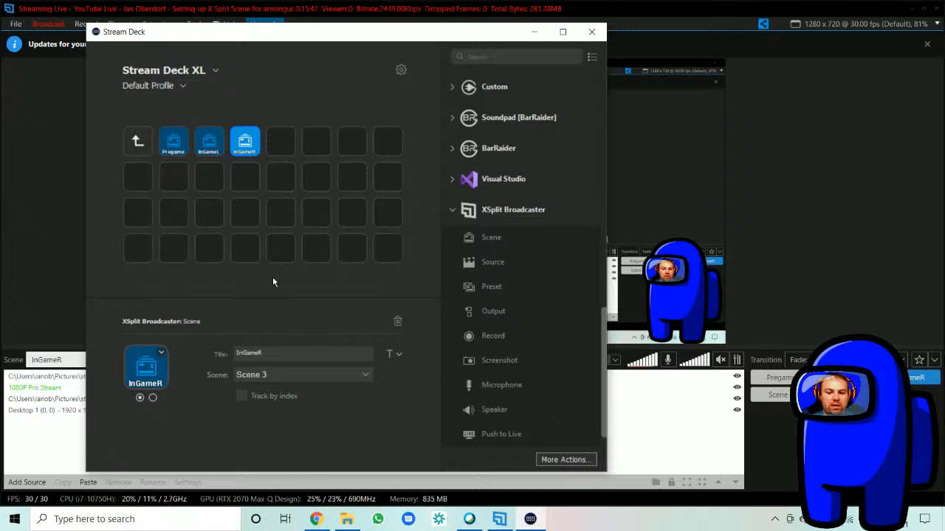
- Add an XSplit Source key below Pregame, title it Camera, and set its source to 1080P Pro Stream for Scene 1
{"action": "left_click", "coordinate": [169, 182]}
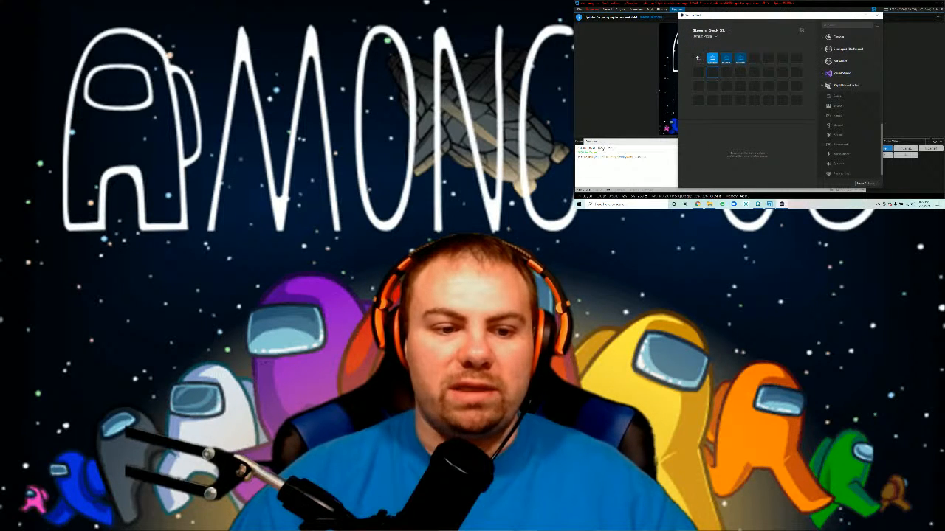
{"action": "left_click_drag", "start_coordinate": [779, 15], "coordinate": [834, 26]}
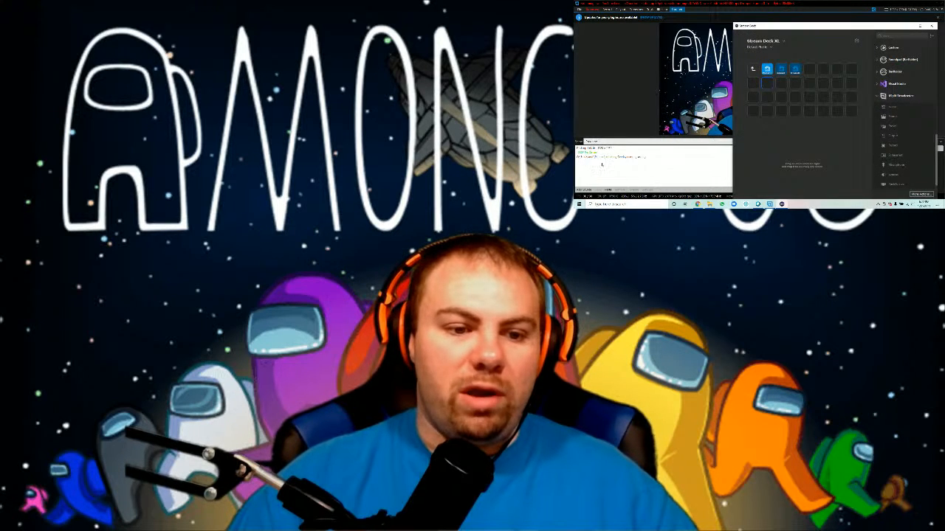
{"action": "mouse_move", "coordinate": [769, 26]}
{"action": "left_mouse_down"}
{"action": "mouse_move", "coordinate": [750, 23]}
{"action": "mouse_move", "coordinate": [755, 15]}
{"action": "left_mouse_up"}
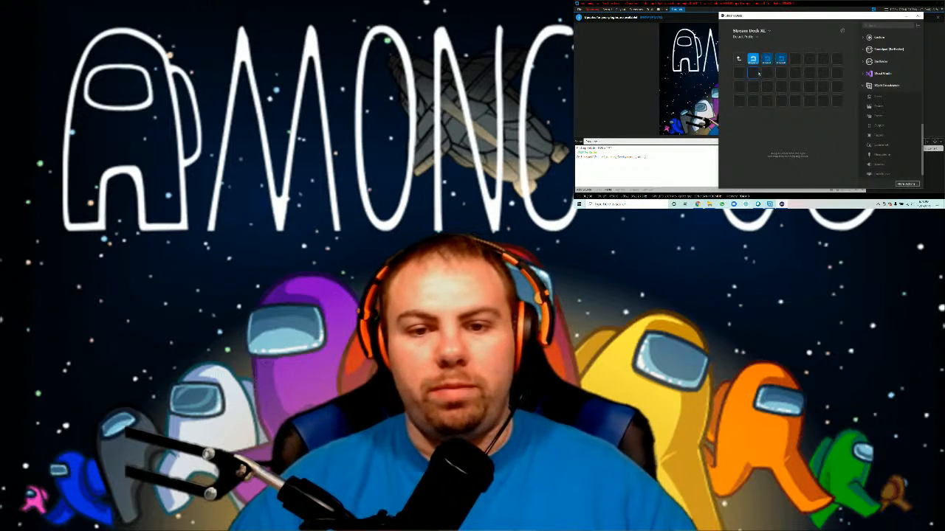
{"action": "right_click", "coordinate": [752, 74]}
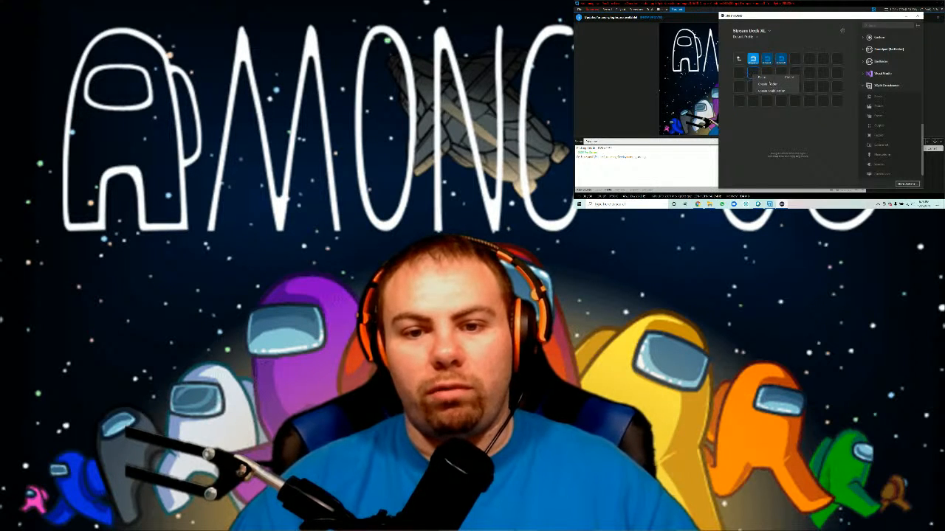
{"action": "left_click", "coordinate": [850, 111]}
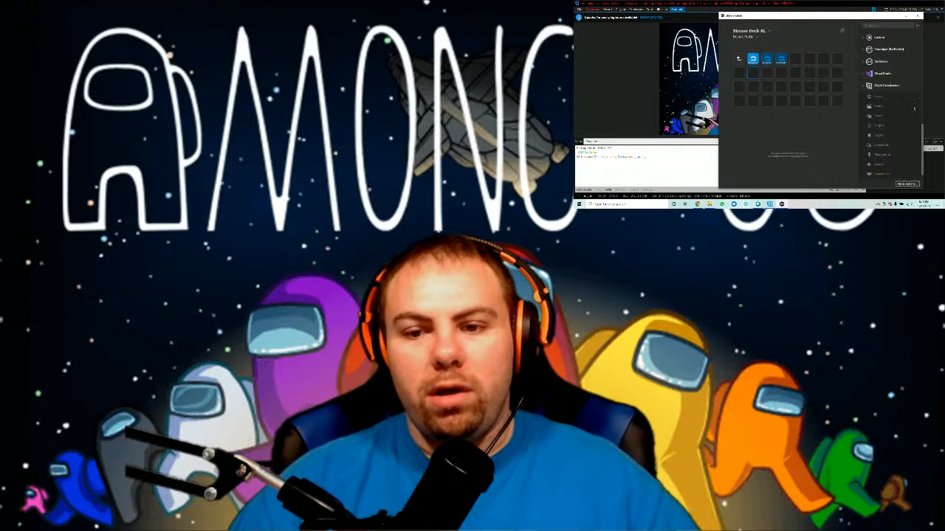
{"action": "left_click_drag", "start_coordinate": [882, 108], "coordinate": [752, 72]}
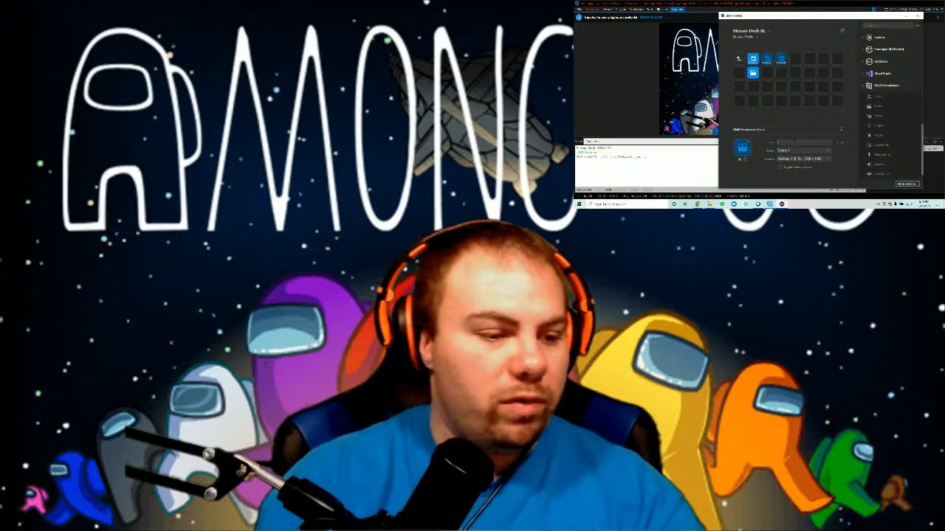
{"action": "left_click", "coordinate": [794, 141]}
{"action": "type", "text": "Camera"}
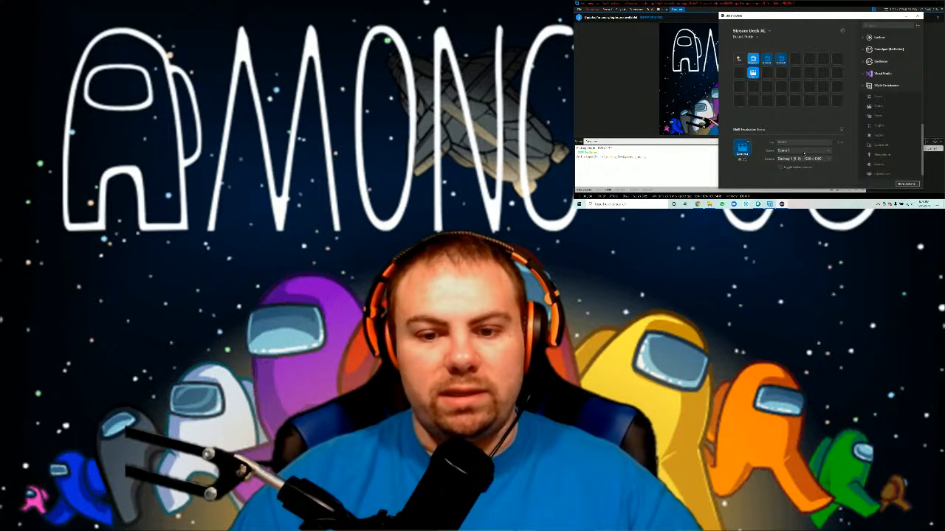
{"action": "left_click", "coordinate": [803, 159]}
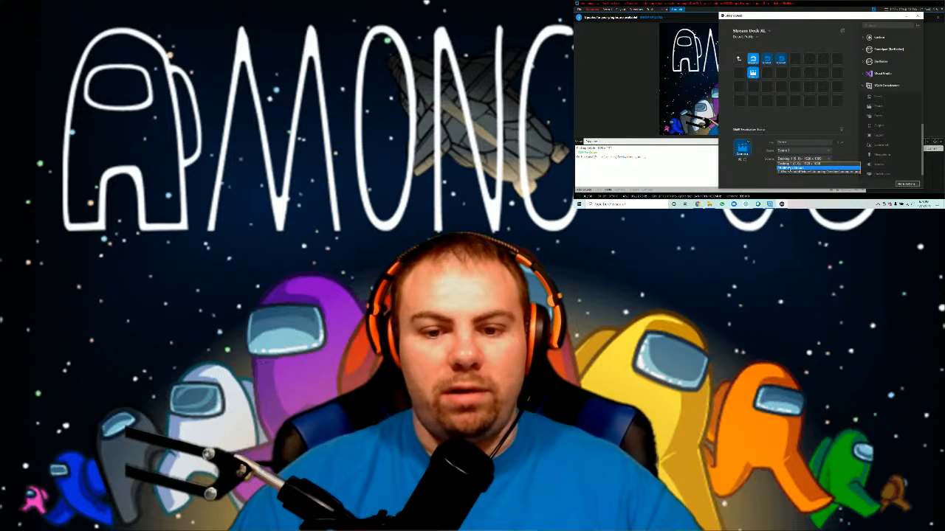
{"action": "left_click", "coordinate": [790, 168]}
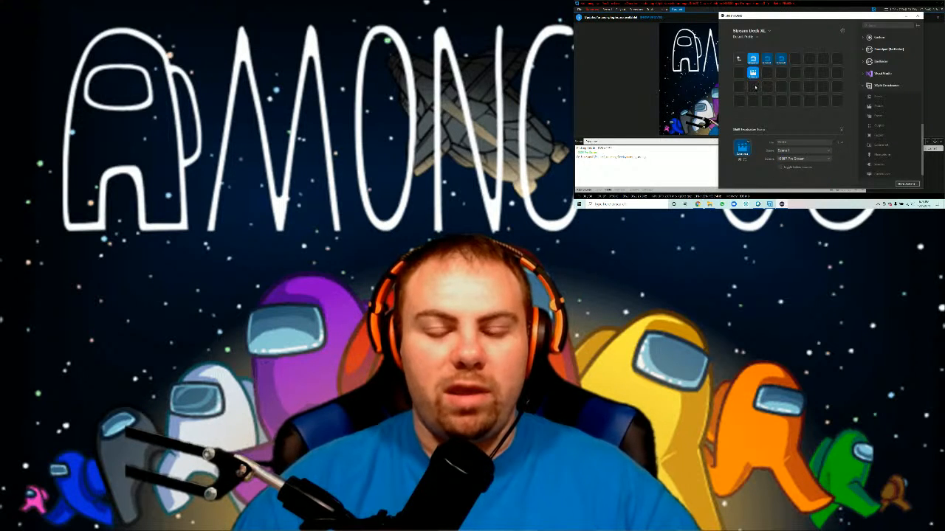
- Add an XSplit Source key below Camera, title it background, and set its source to the Scene 1 background image file
{"action": "left_click", "coordinate": [755, 87]}
{"action": "left_click_drag", "start_coordinate": [880, 107], "coordinate": [753, 87]}
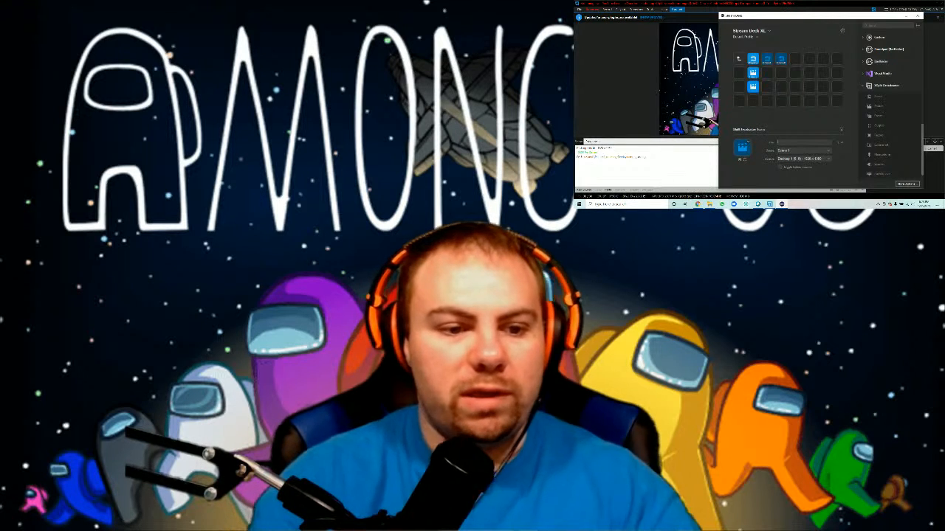
{"action": "type", "text": "background"}
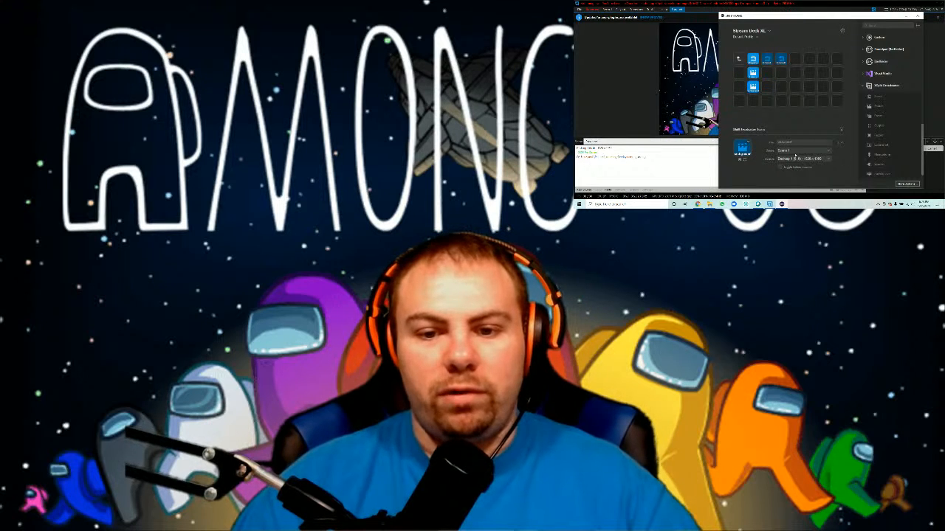
{"action": "left_click", "coordinate": [827, 160]}
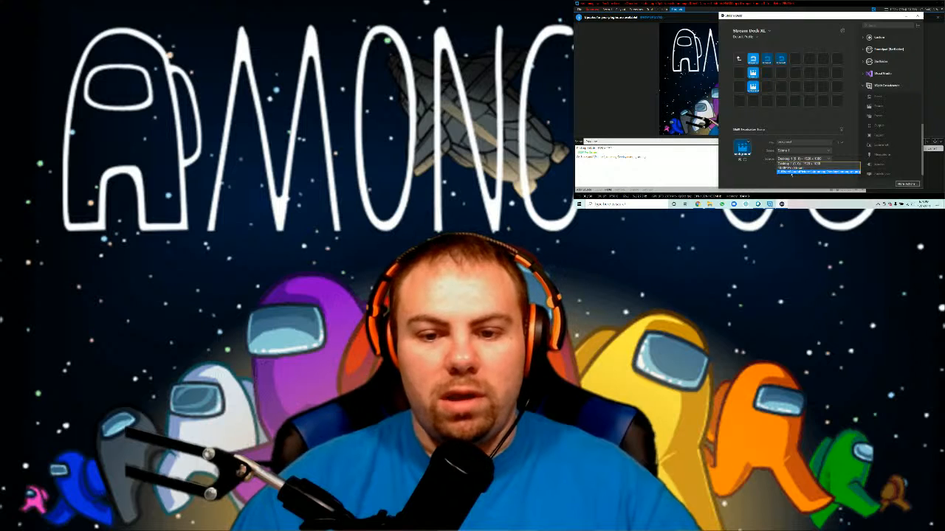
{"action": "left_click", "coordinate": [793, 171]}
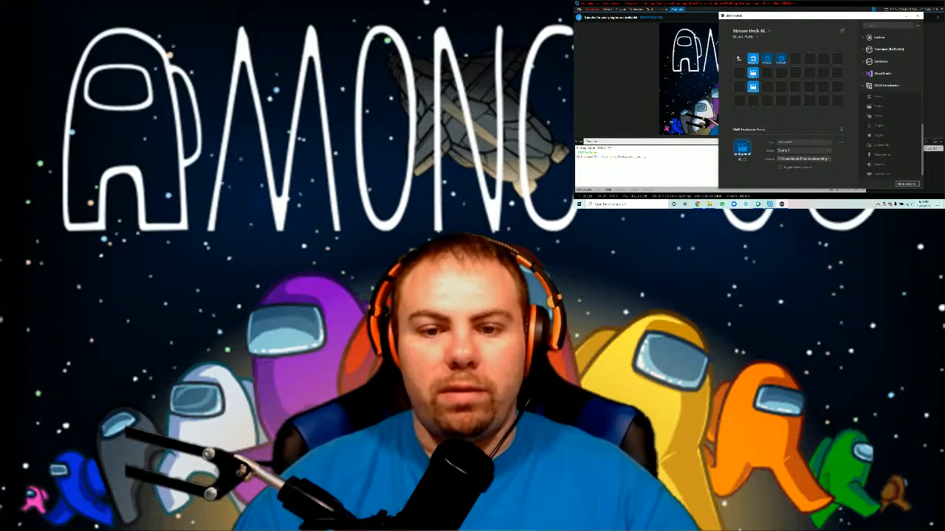
{"action": "left_click", "coordinate": [797, 120]}
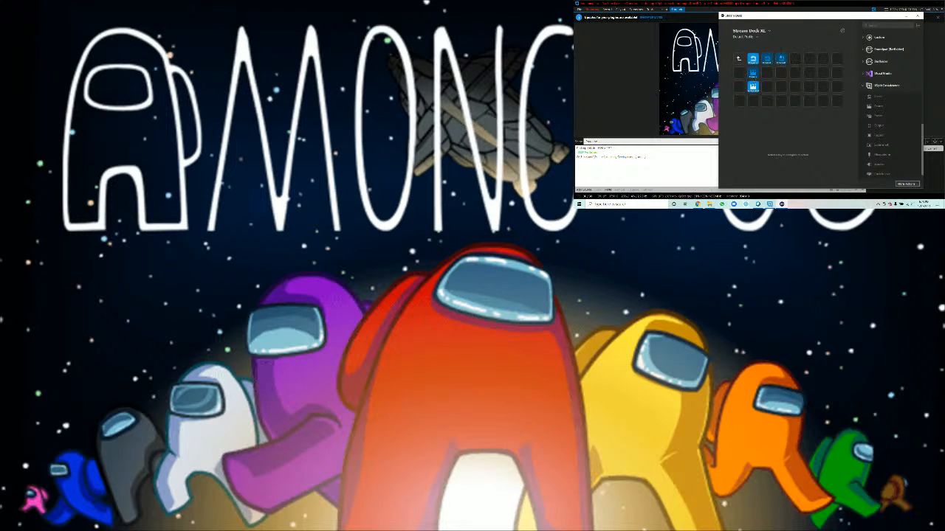
- Move the Stream Deck window aside to check the scene preview with the new keys
{"action": "left_click_drag", "start_coordinate": [817, 13], "coordinate": [853, 120]}
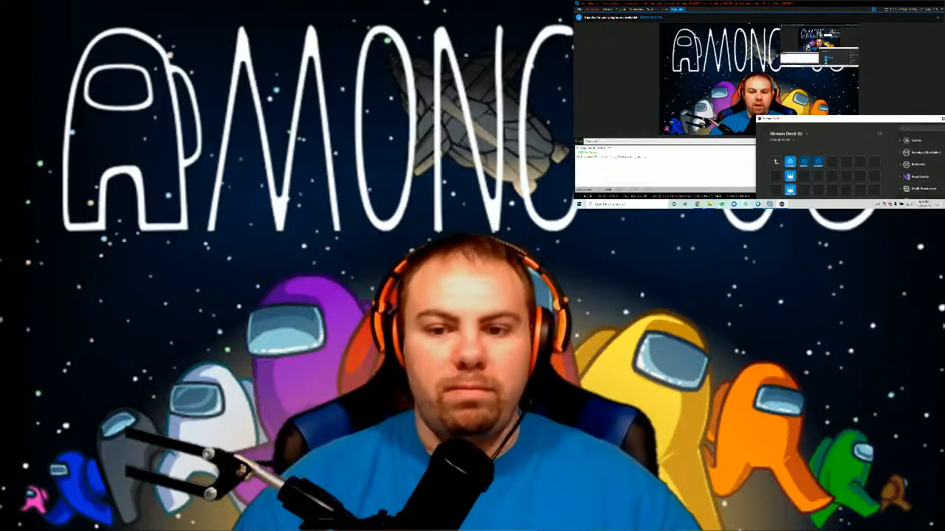
{"action": "left_click_drag", "start_coordinate": [852, 119], "coordinate": [787, 33]}
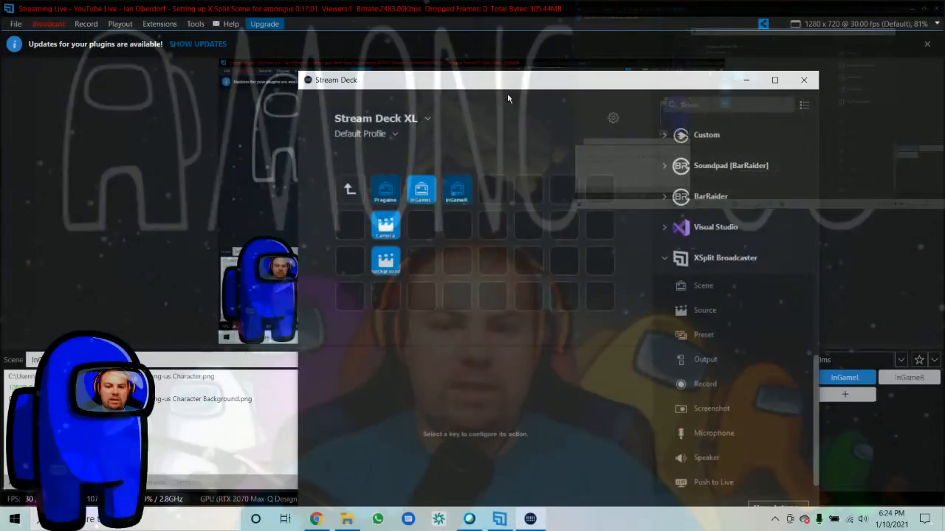
{"action": "left_click_drag", "start_coordinate": [521, 79], "coordinate": [696, 124]}
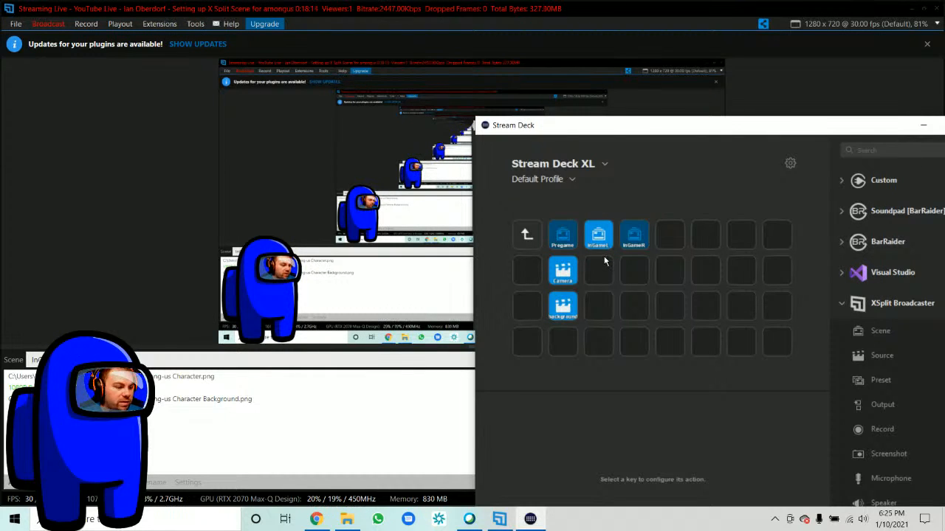
- Copy the Camera source key and paste it onto the empty key below InGameL
{"action": "left_click", "coordinate": [593, 275]}
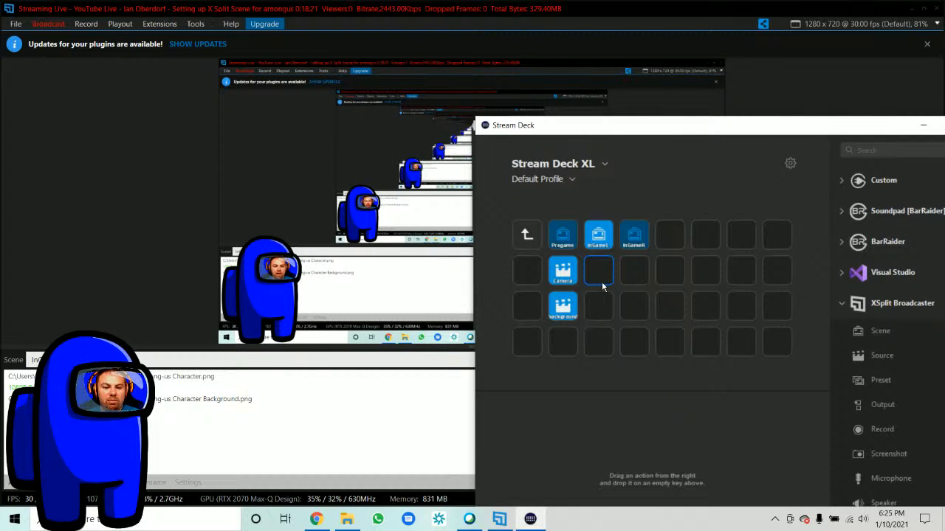
{"action": "left_click_drag", "start_coordinate": [890, 363], "coordinate": [918, 349]}
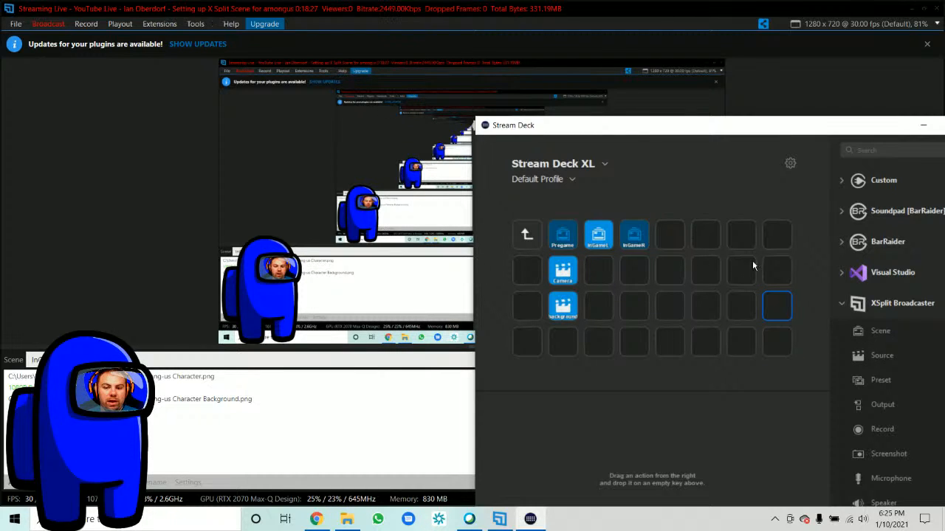
{"action": "left_click", "coordinate": [564, 273]}
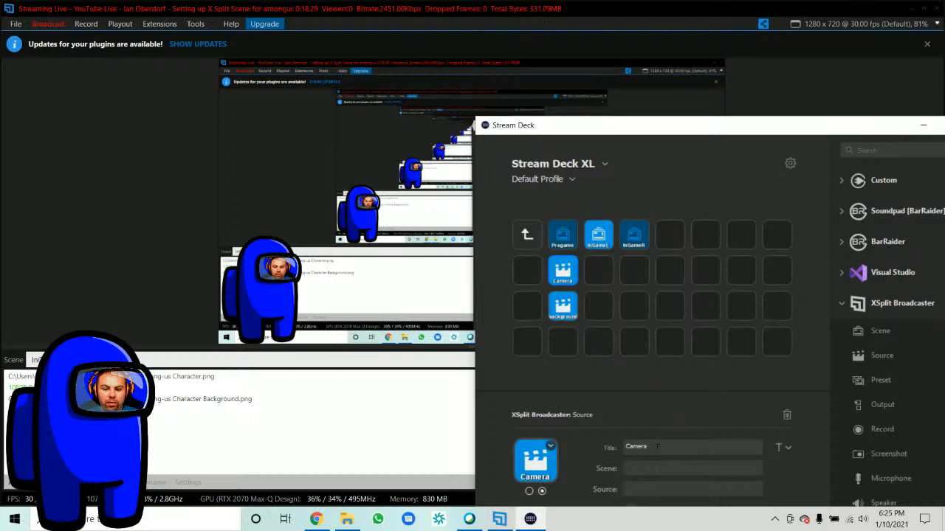
{"action": "right_click", "coordinate": [567, 273]}
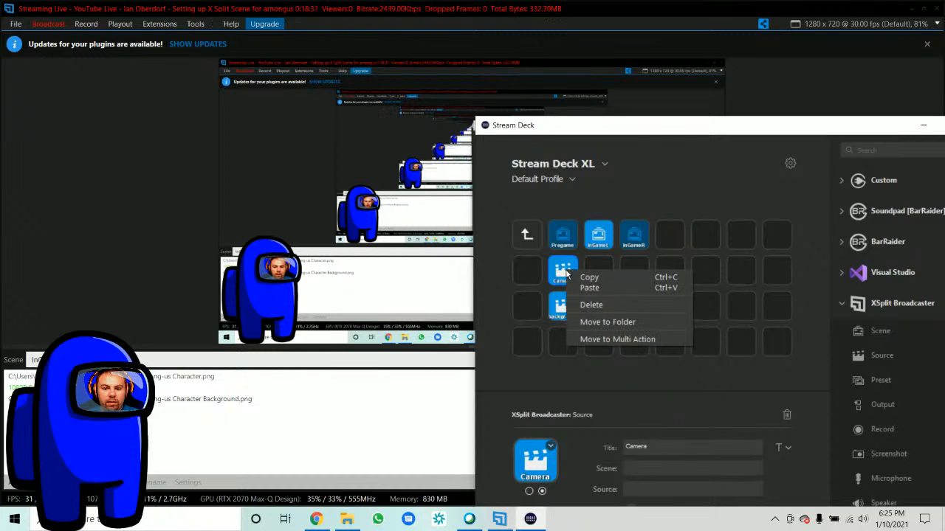
{"action": "left_click", "coordinate": [573, 277]}
{"action": "right_click", "coordinate": [600, 270]}
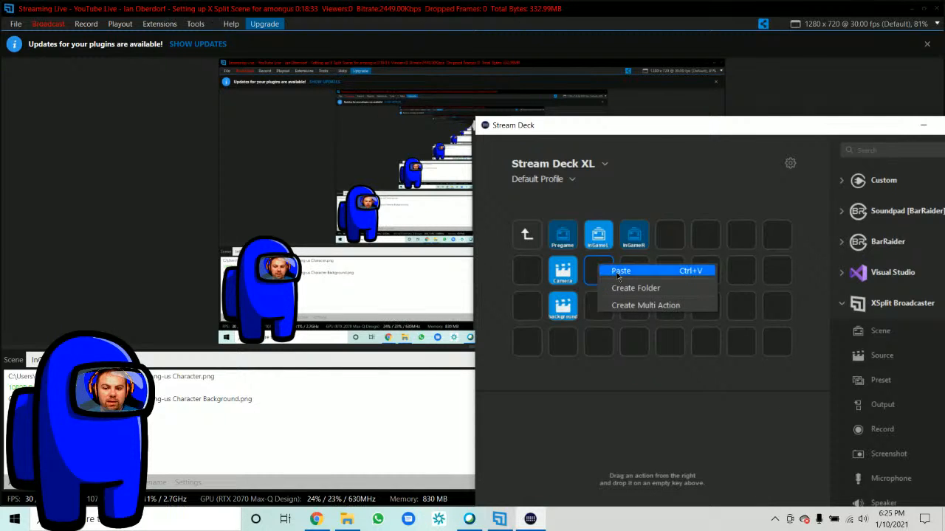
{"action": "left_click", "coordinate": [618, 271]}
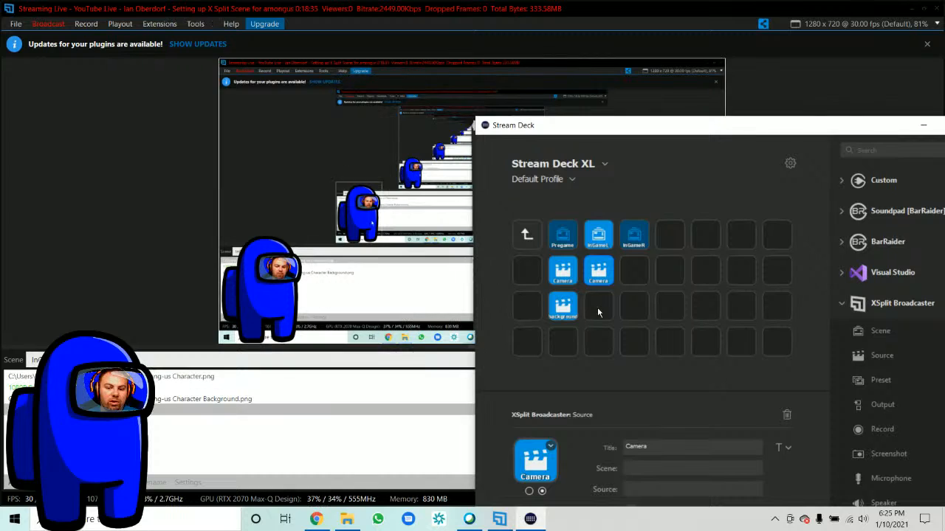
- Set the copied Camera key below InGameL to control the 1080P Pro Stream source in Scene 2
{"action": "left_click_drag", "start_coordinate": [768, 130], "coordinate": [764, 67]}
{"action": "left_click", "coordinate": [644, 405]}
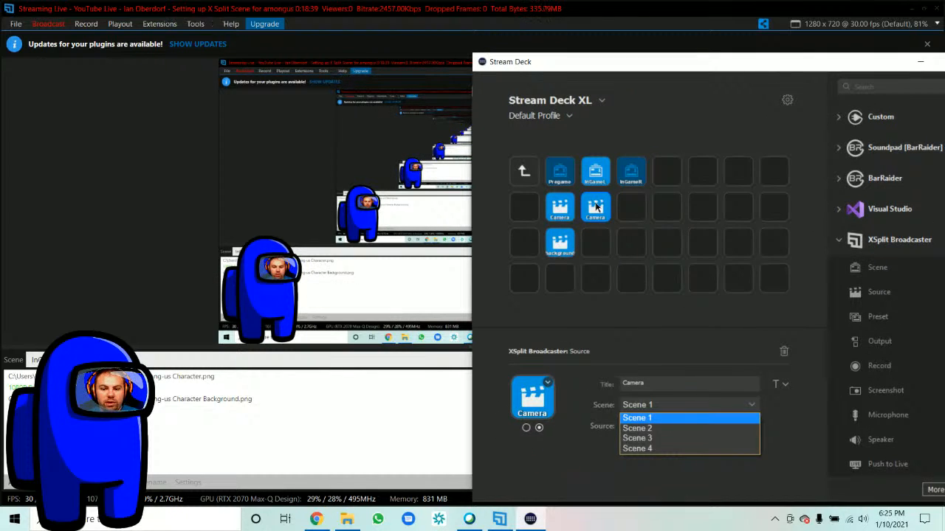
{"action": "left_click", "coordinate": [664, 418]}
{"action": "left_click", "coordinate": [680, 409]}
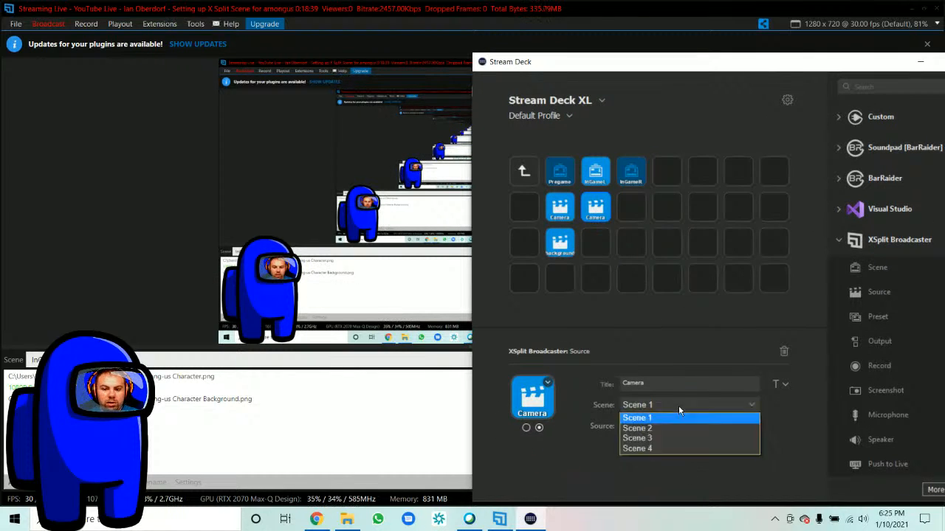
{"action": "left_click", "coordinate": [642, 425]}
{"action": "left_click", "coordinate": [751, 428]}
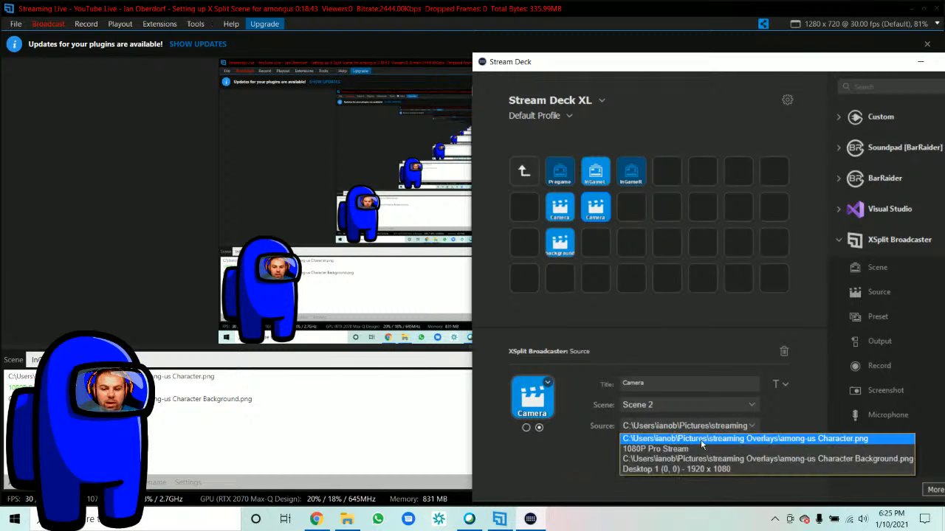
{"action": "left_click", "coordinate": [676, 450]}
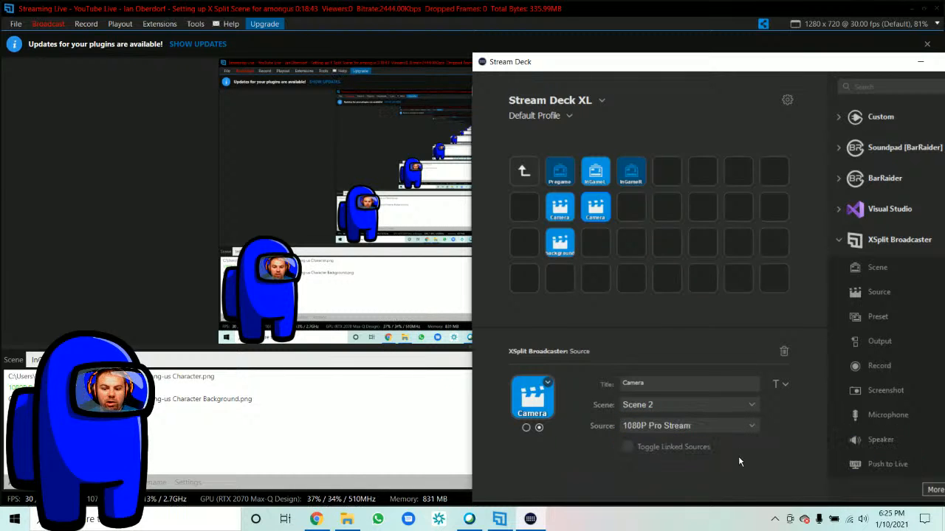
- Add an XSplit Source key below the InGameL Camera key and title it Figure
{"action": "left_click", "coordinate": [600, 255]}
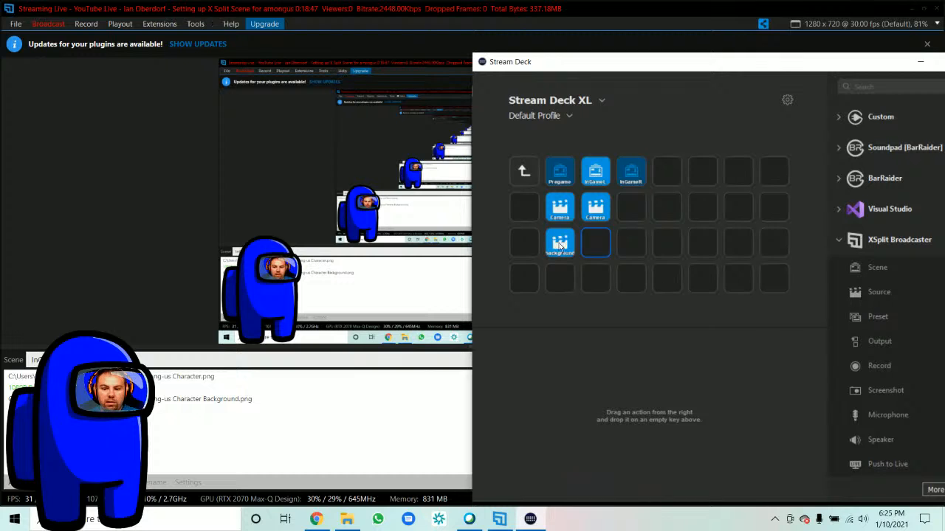
{"action": "left_click_drag", "start_coordinate": [877, 292], "coordinate": [600, 233]}
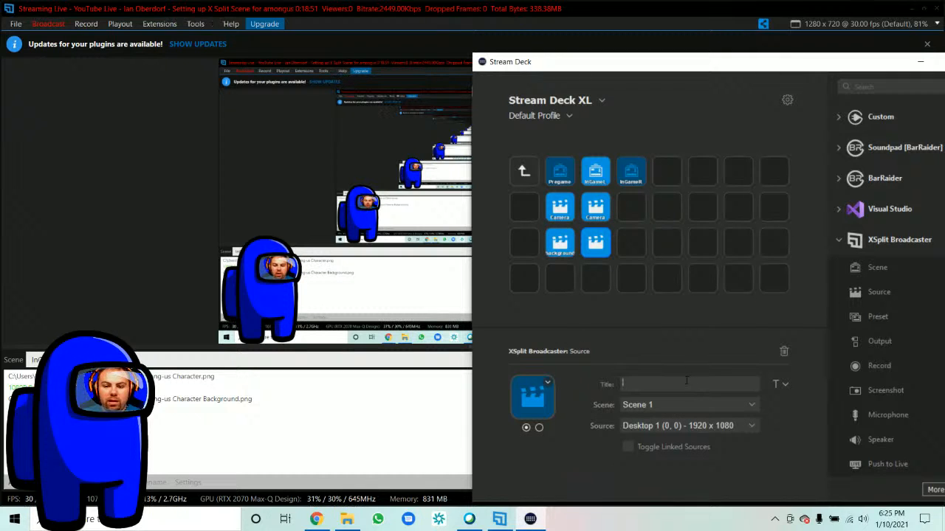
{"action": "left_click", "coordinate": [687, 381]}
{"action": "type", "text": "figure"}
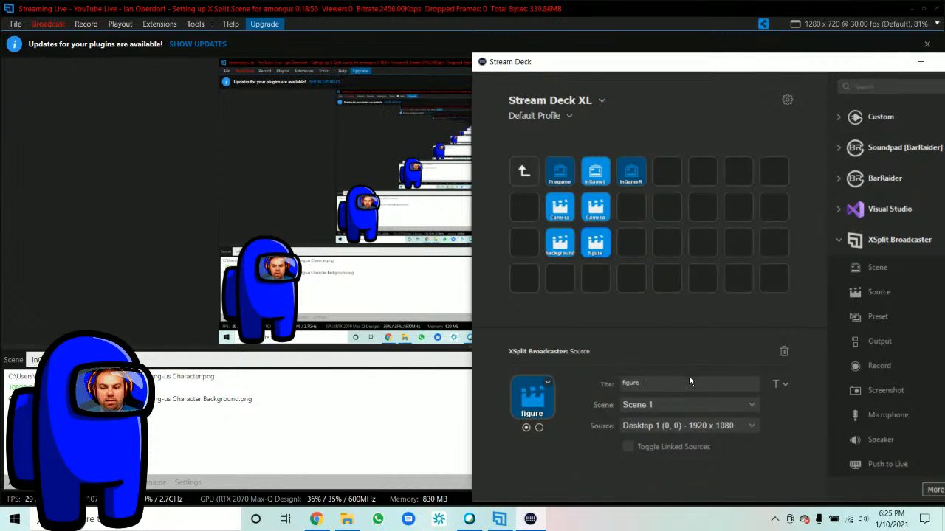
{"action": "key", "text": "BackSpace"}
{"action": "key", "text": "BackSpace"}
{"action": "type", "text": "Figure"}
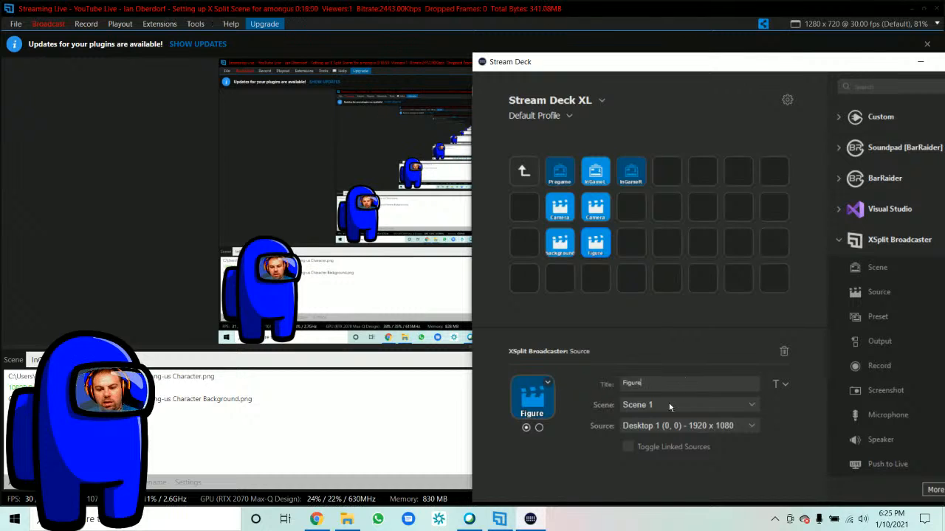
- Set the Figure key to Scene 2 with among-us Character.png as its source, keeping Toggle Linked Sources off
{"action": "left_click", "coordinate": [674, 407]}
{"action": "left_click", "coordinate": [648, 432]}
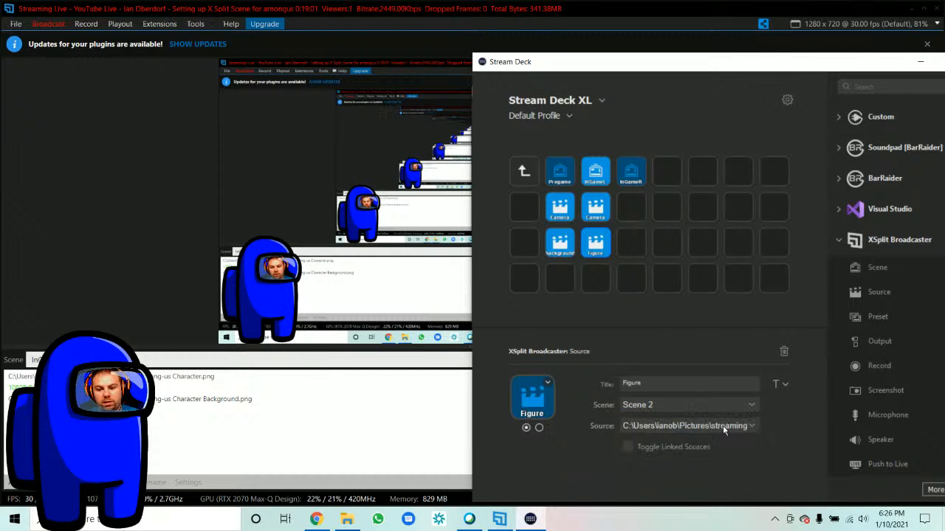
{"action": "left_click", "coordinate": [751, 425]}
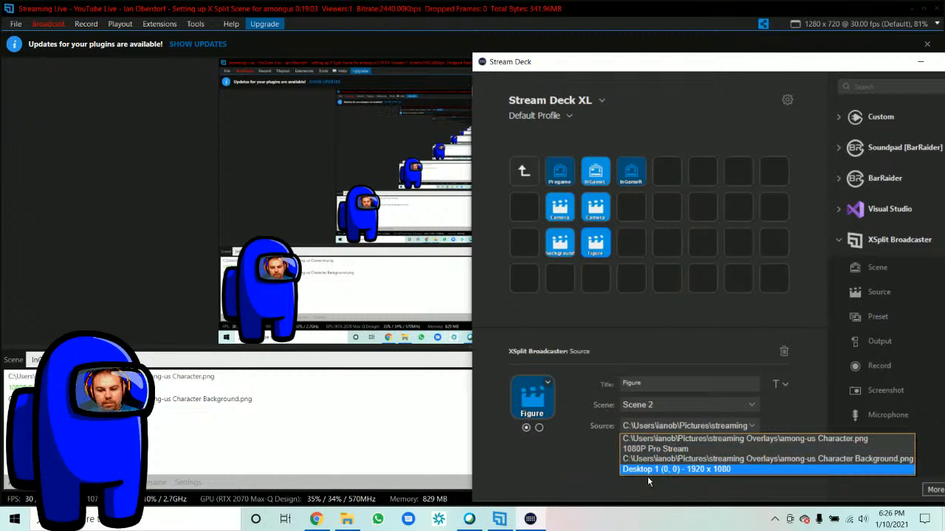
{"action": "left_click", "coordinate": [667, 441]}
{"action": "left_click", "coordinate": [628, 448]}
{"action": "left_click", "coordinate": [629, 453]}
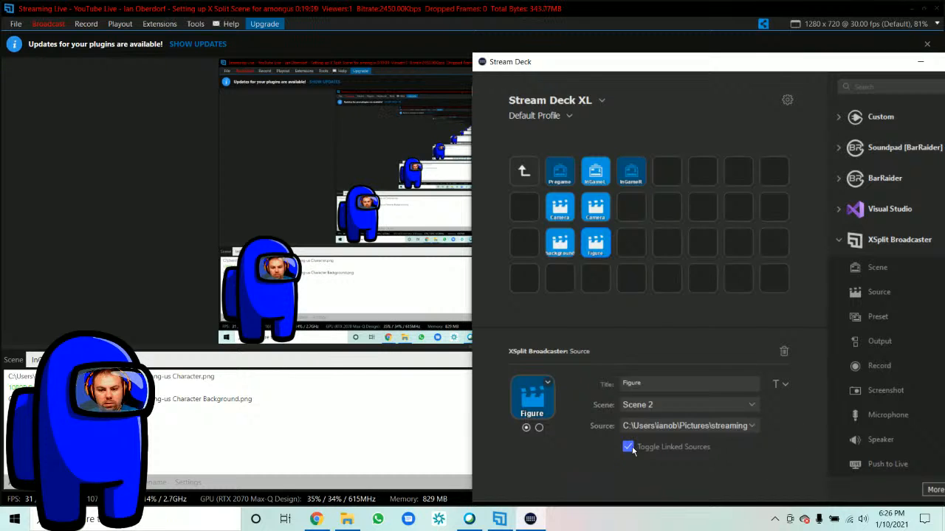
{"action": "left_click", "coordinate": [629, 448]}
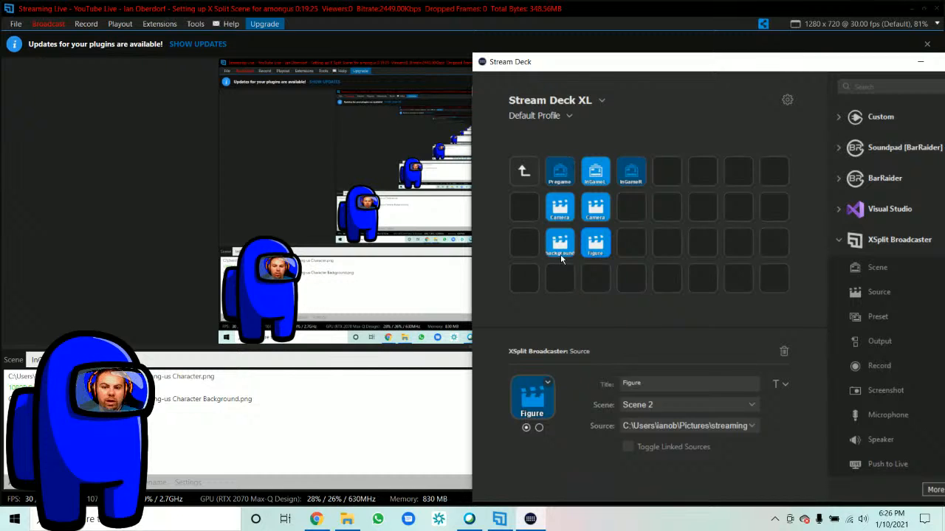
- Move the InGameR key one slot over, leaving an empty key between it and InGameL
{"action": "mouse_move", "coordinate": [598, 249]}
{"action": "left_mouse_down"}
{"action": "mouse_move", "coordinate": [708, 243]}
{"action": "mouse_move", "coordinate": [596, 244]}
{"action": "left_mouse_up"}
{"action": "left_click", "coordinate": [595, 244]}
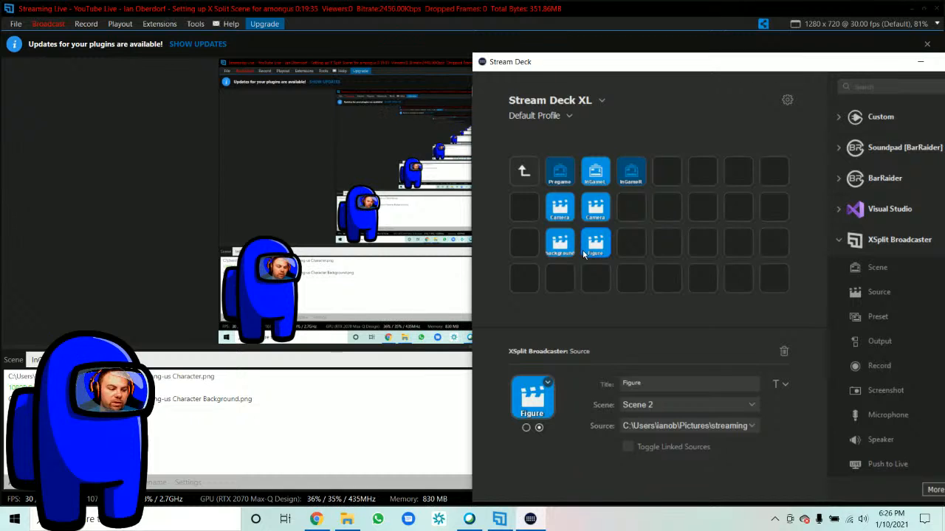
{"action": "left_click_drag", "start_coordinate": [631, 171], "coordinate": [679, 173]}
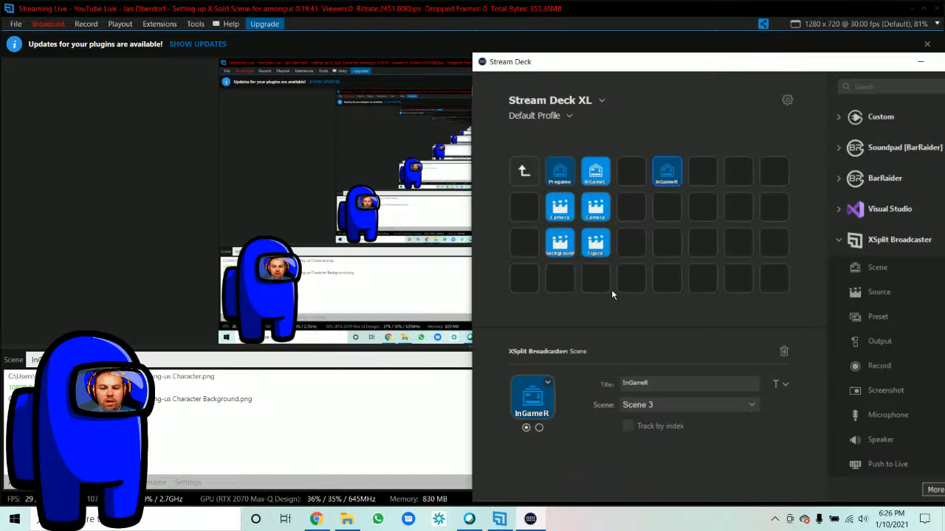
{"action": "left_click", "coordinate": [594, 278]}
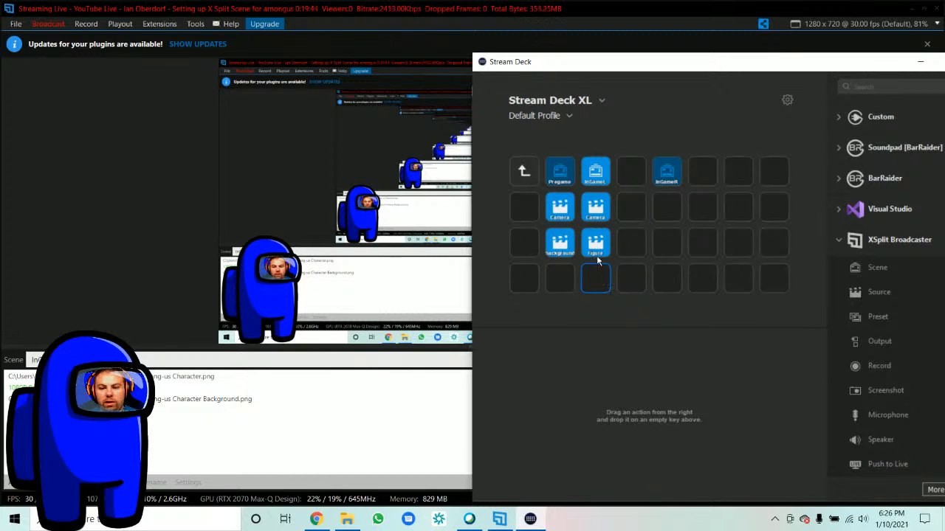
- Retitle the Figure key as Figure Front
{"action": "left_click", "coordinate": [598, 253]}
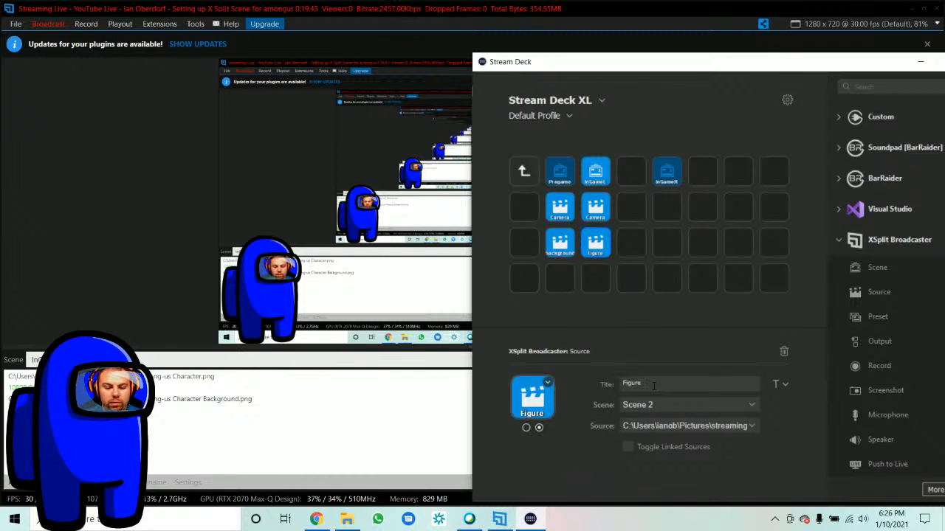
{"action": "type", "text": "fron"}
{"action": "key", "text": "BackSpace"}
{"action": "key", "text": "BackSpace"}
{"action": "type", "text": "Front"}
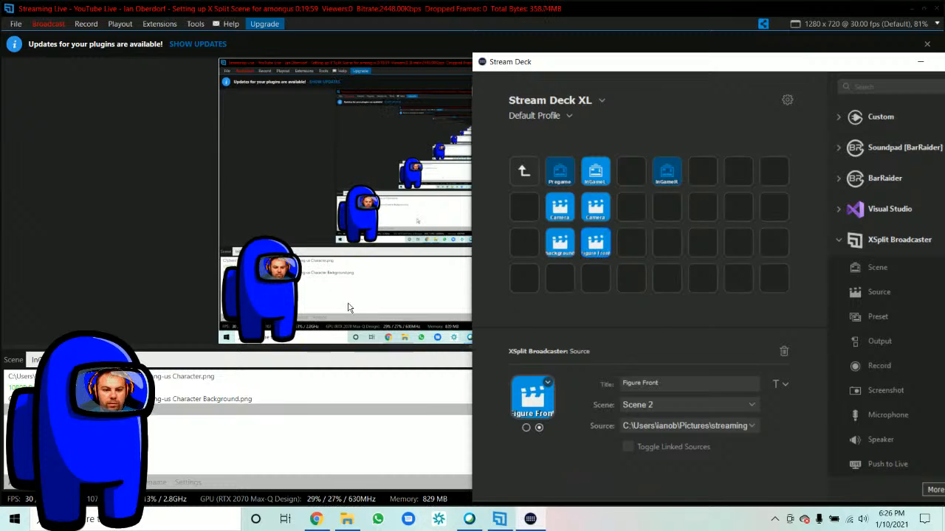
- Inspect the character's image layers in the InGameL scene preview
{"action": "left_click", "coordinate": [278, 306]}
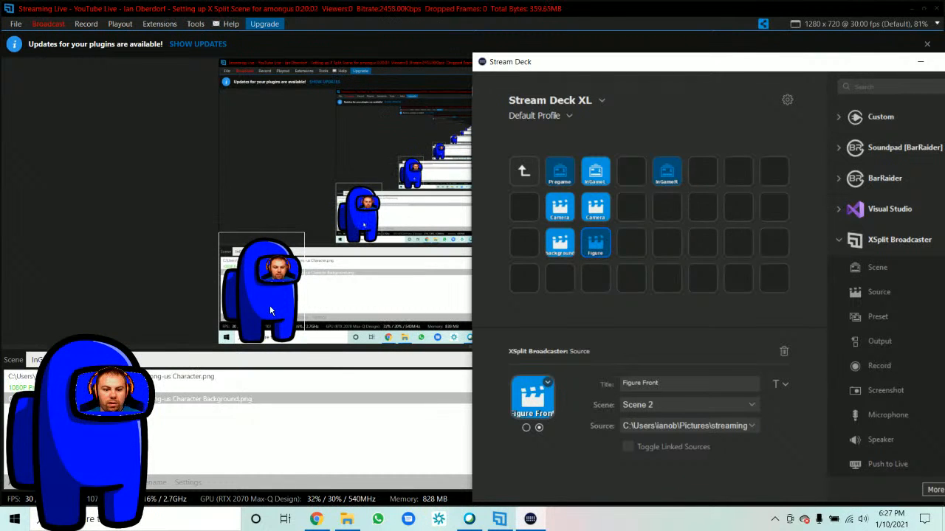
{"action": "left_click", "coordinate": [271, 310]}
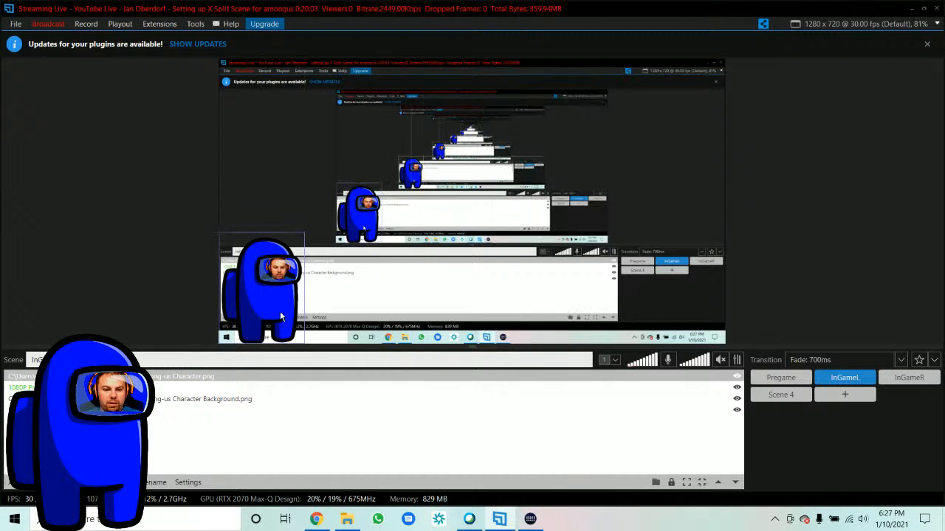
{"action": "left_click", "coordinate": [271, 314]}
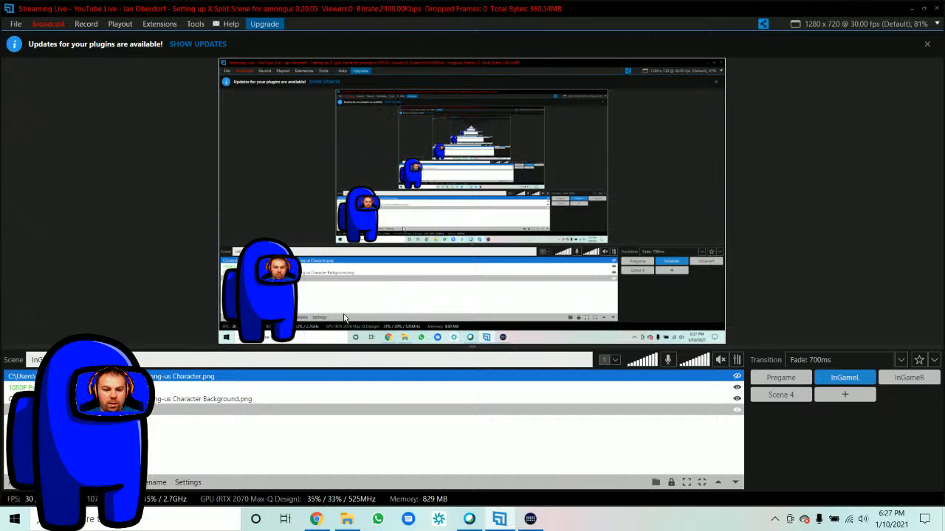
- Return to Stream Deck, add an XSplit Source key below Figure Front, and title it Figure Back
{"action": "left_click", "coordinate": [530, 519]}
{"action": "left_click", "coordinate": [598, 281]}
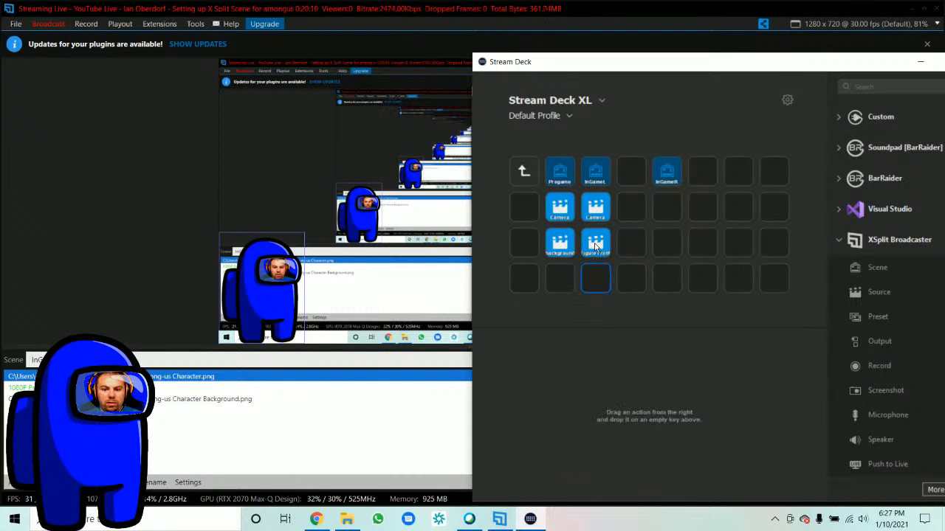
{"action": "left_click_drag", "start_coordinate": [885, 294], "coordinate": [596, 283]}
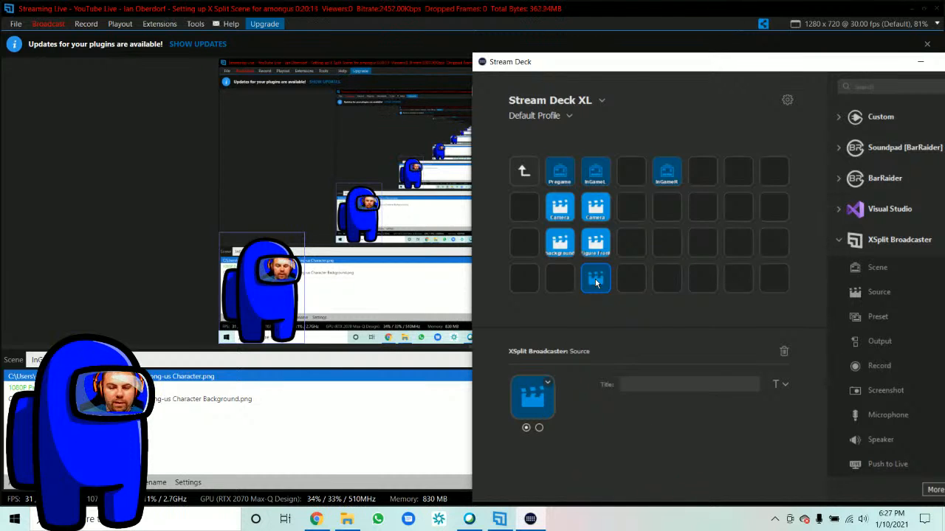
{"action": "left_click", "coordinate": [650, 386]}
{"action": "type", "text": "Figure Back"}
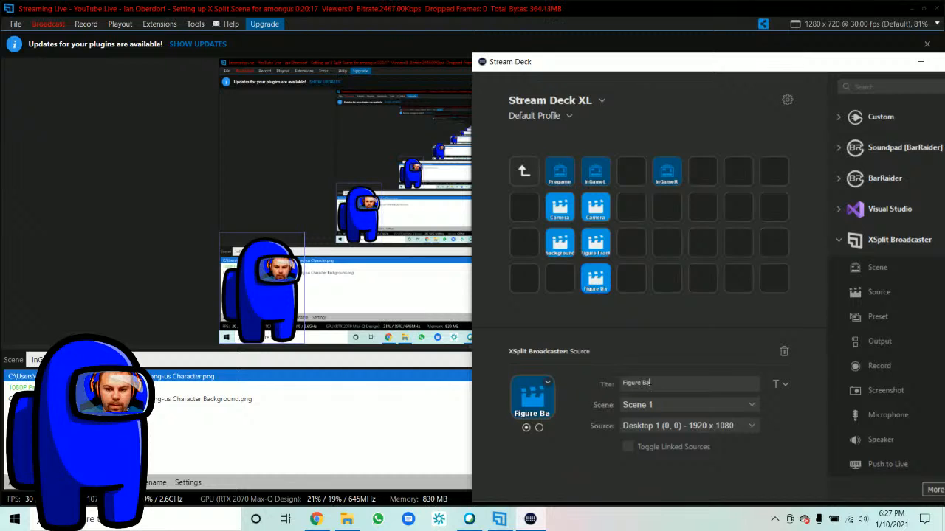
- Set the Figure Back key to Scene 2 with among-us Character Background.png as its source
{"action": "left_click", "coordinate": [749, 406]}
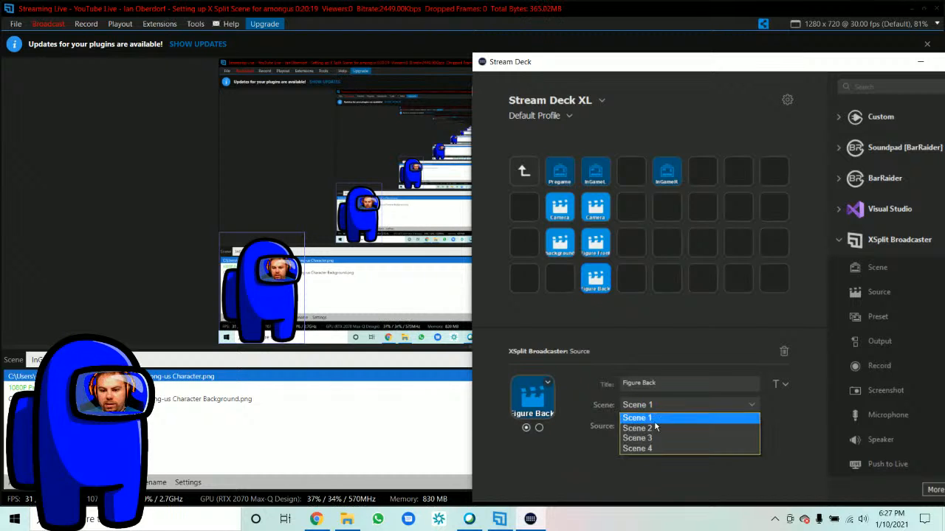
{"action": "left_click", "coordinate": [659, 428]}
{"action": "left_click", "coordinate": [752, 427]}
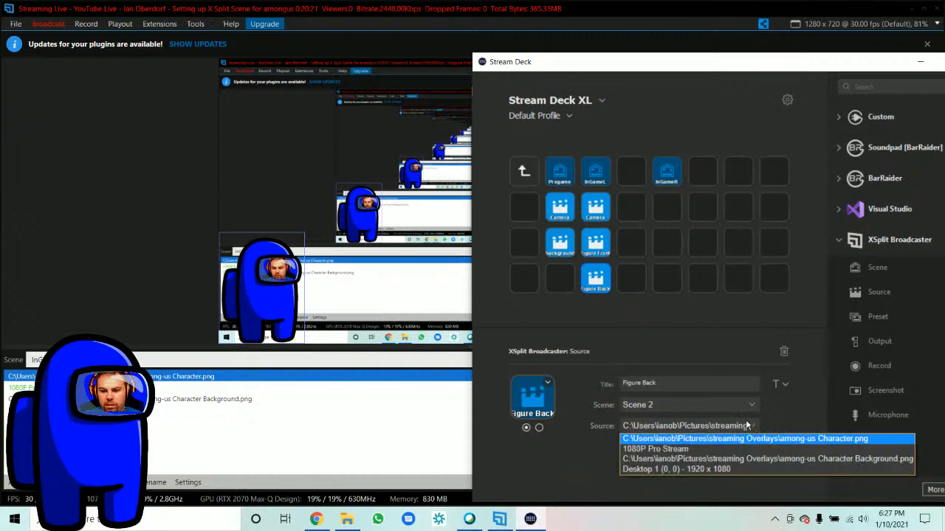
{"action": "left_click", "coordinate": [700, 464]}
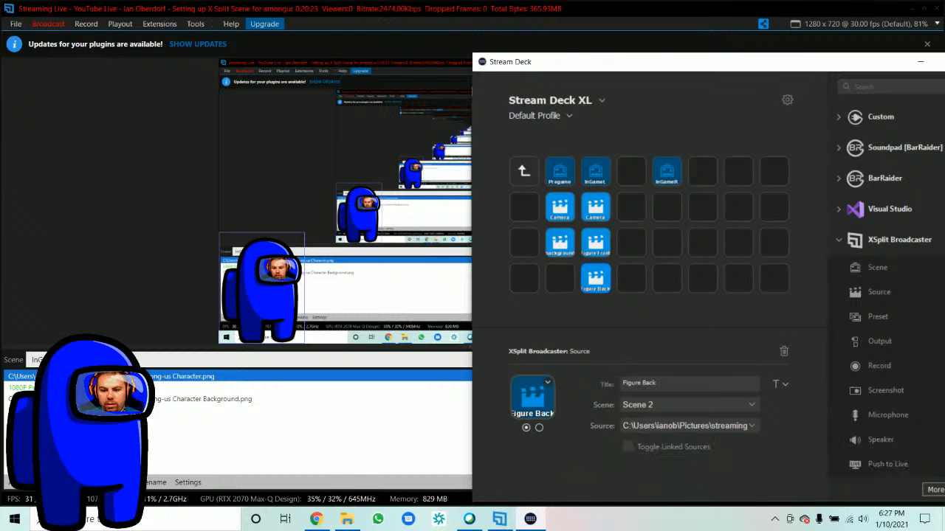
- Add an XSplit Source key on the empty slot beside Figure Back and title it Desktop
{"action": "left_click", "coordinate": [632, 288]}
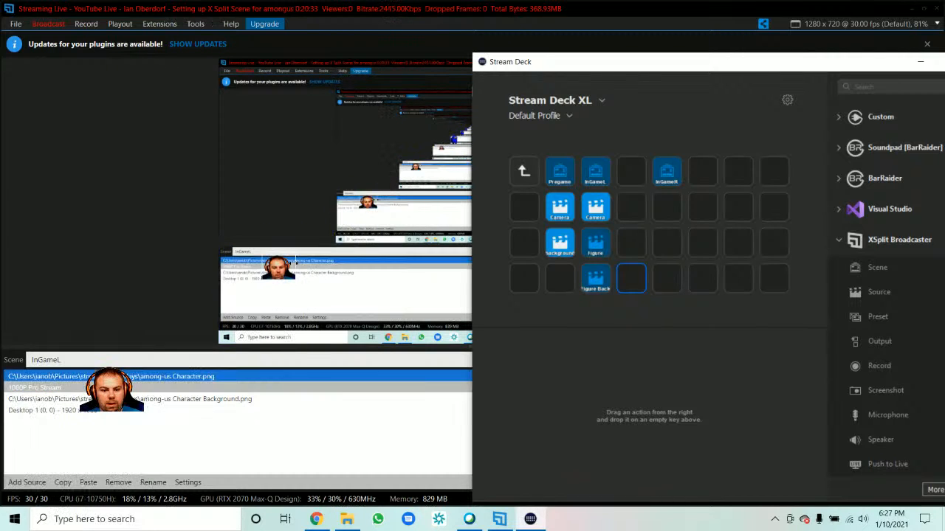
{"action": "left_click", "coordinate": [294, 267]}
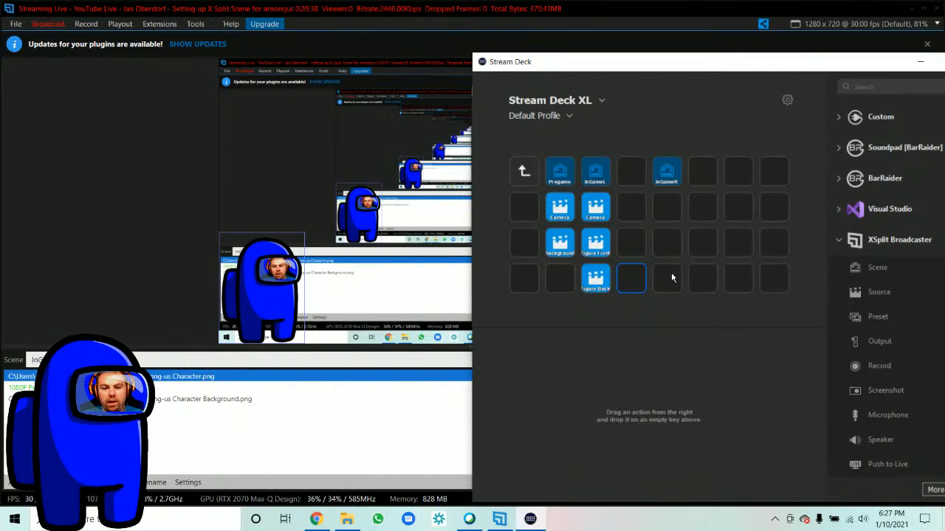
{"action": "right_click", "coordinate": [632, 281]}
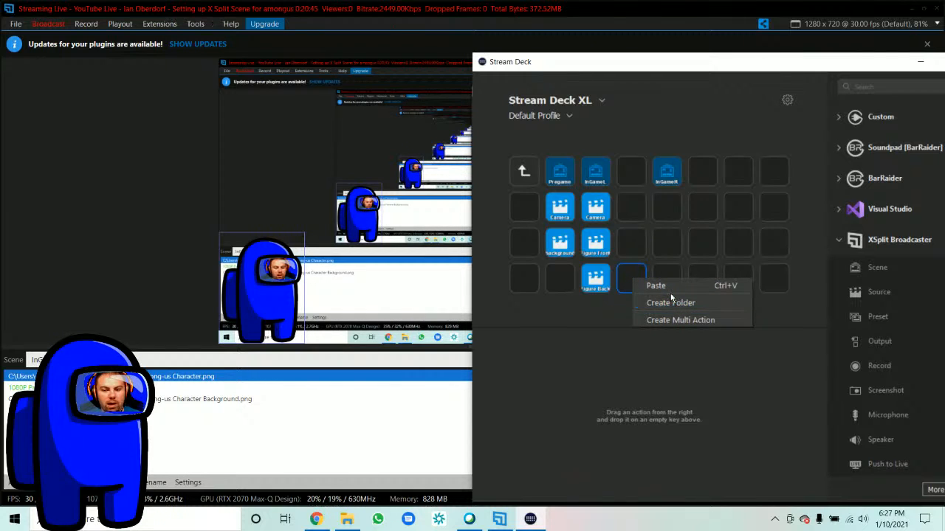
{"action": "left_click", "coordinate": [626, 280]}
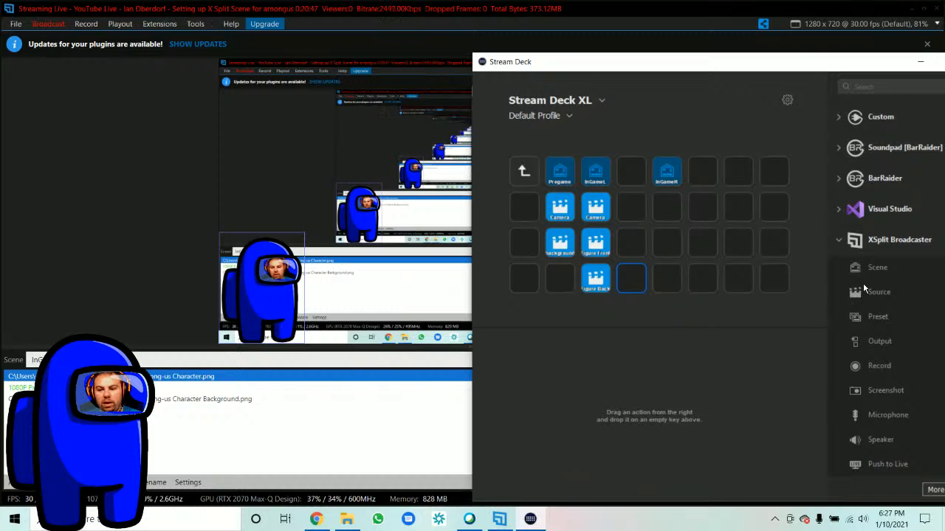
{"action": "left_click_drag", "start_coordinate": [865, 290], "coordinate": [631, 279]}
{"action": "left_click", "coordinate": [633, 383]}
{"action": "type", "text": "Desktomp"}
- Set the Desktop key to Scene 2 with Desktop 1 (0, 0) - 1920 x 1080 as its source
{"action": "left_click", "coordinate": [750, 408]}
{"action": "left_click", "coordinate": [664, 430]}
{"action": "left_click", "coordinate": [752, 428]}
{"action": "left_click", "coordinate": [681, 469]}
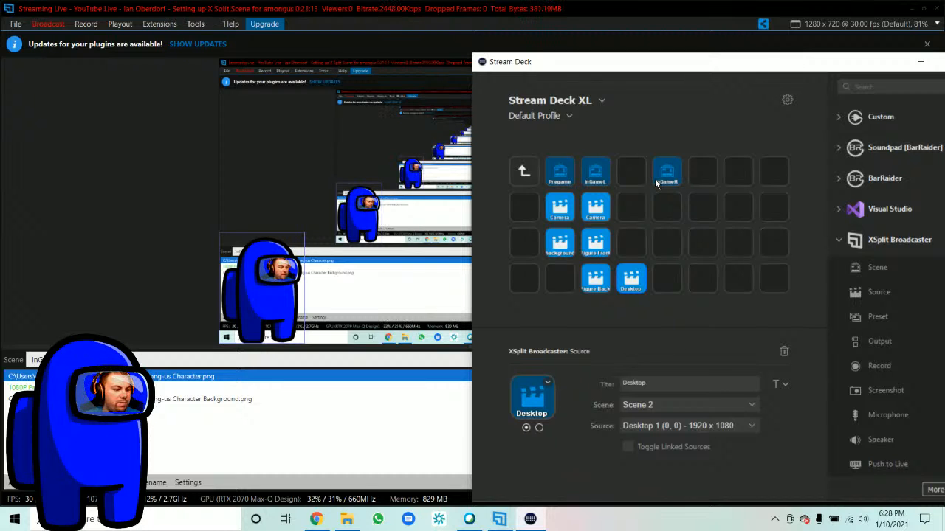
- Move the Stream Deck window clear of the InGameR figure, then copy the InGameL Camera key onto the slot below InGameR
{"action": "left_click_drag", "start_coordinate": [776, 70], "coordinate": [367, 46]}
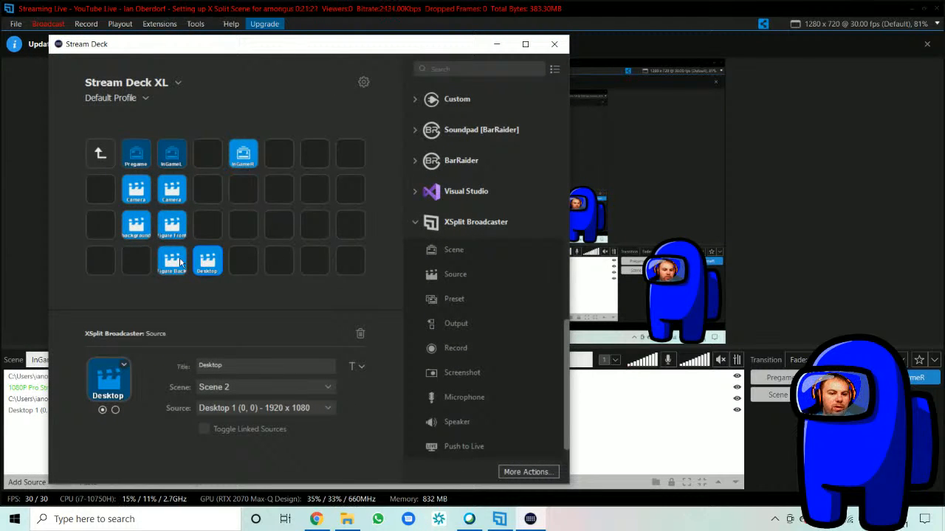
{"action": "left_click", "coordinate": [167, 198]}
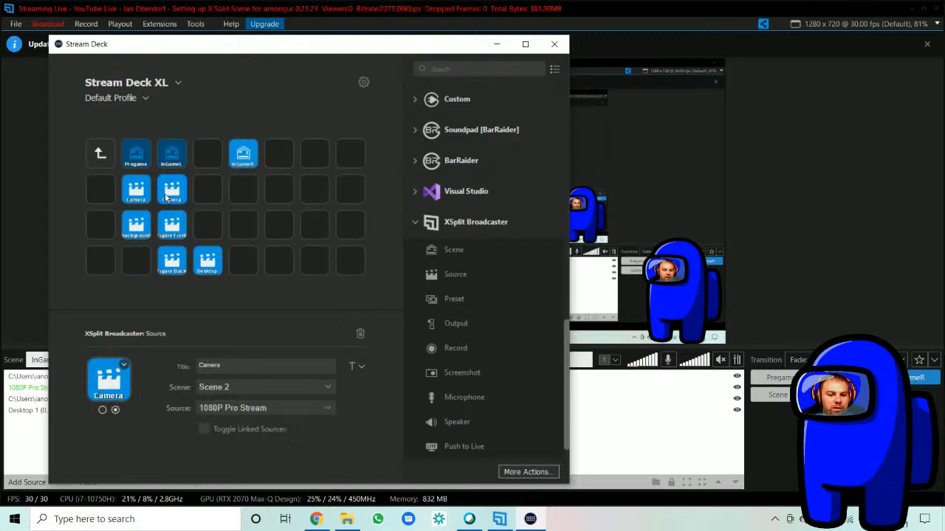
{"action": "right_click", "coordinate": [168, 198]}
{"action": "left_click", "coordinate": [236, 200]}
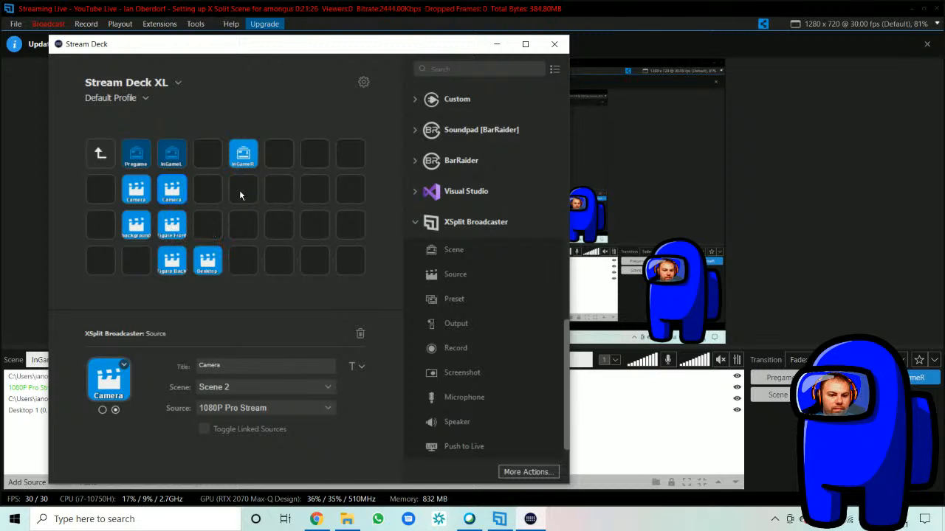
{"action": "left_click", "coordinate": [243, 193]}
{"action": "right_click", "coordinate": [242, 194]}
{"action": "left_click", "coordinate": [266, 197]}
- Copy the InGameL Figure Front key onto the empty slot below the InGameR Camera key
{"action": "right_click", "coordinate": [175, 225]}
{"action": "left_click", "coordinate": [201, 231]}
{"action": "left_click", "coordinate": [244, 224]}
{"action": "right_click", "coordinate": [245, 225]}
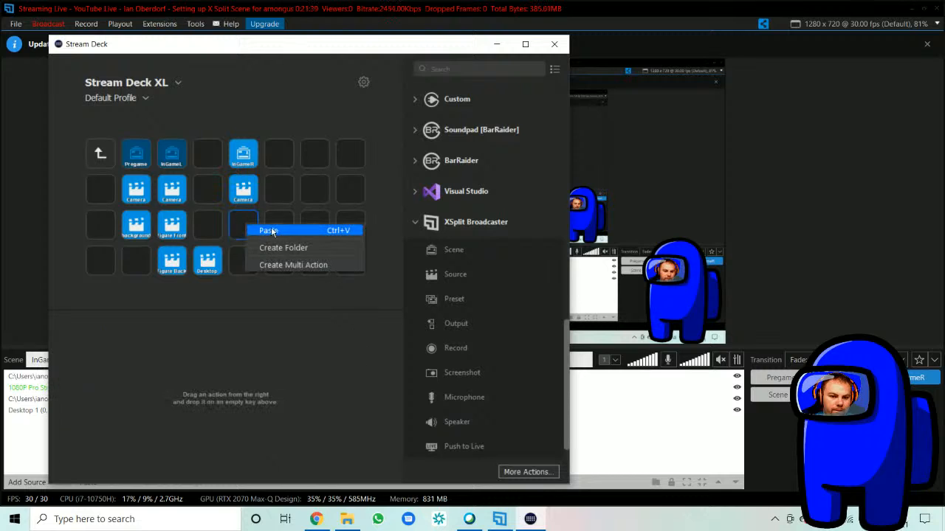
{"action": "left_click", "coordinate": [267, 230]}
- Copy the InGameL Figure Back key onto the empty slot below the InGameR Figure Front key
{"action": "left_click", "coordinate": [182, 256]}
{"action": "right_click", "coordinate": [177, 256]}
{"action": "left_click", "coordinate": [223, 263]}
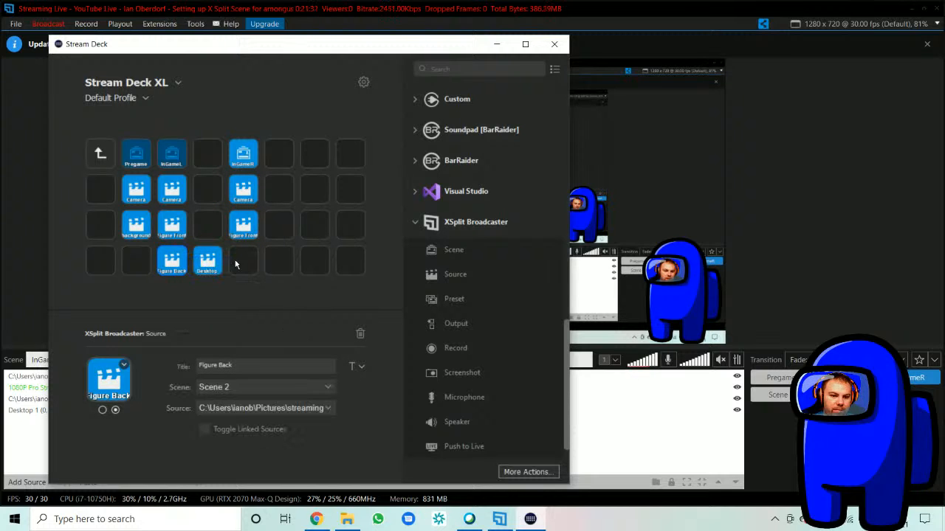
{"action": "left_click", "coordinate": [242, 262]}
{"action": "right_click", "coordinate": [242, 261]}
{"action": "left_click", "coordinate": [265, 263]}
- Copy the InGameL Desktop key onto the empty slot right of the copied Figure Back key
{"action": "left_click", "coordinate": [209, 260]}
{"action": "right_click", "coordinate": [214, 258]}
{"action": "left_click", "coordinate": [236, 264]}
{"action": "left_click", "coordinate": [282, 263]}
{"action": "right_click", "coordinate": [285, 264]}
{"action": "left_click", "coordinate": [303, 270]}
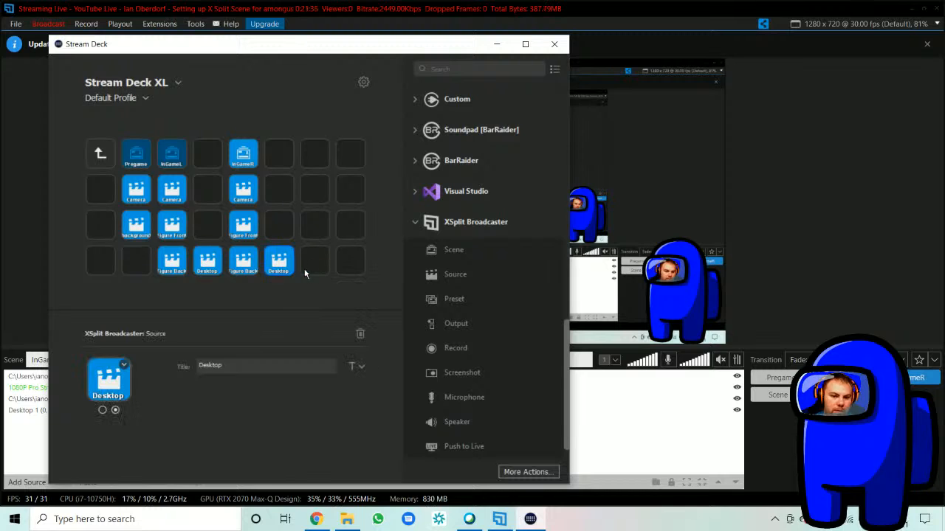
- Set the InGameR Camera key to Scene 3 with 1080P Pro Stream as its source
{"action": "left_click", "coordinate": [251, 193]}
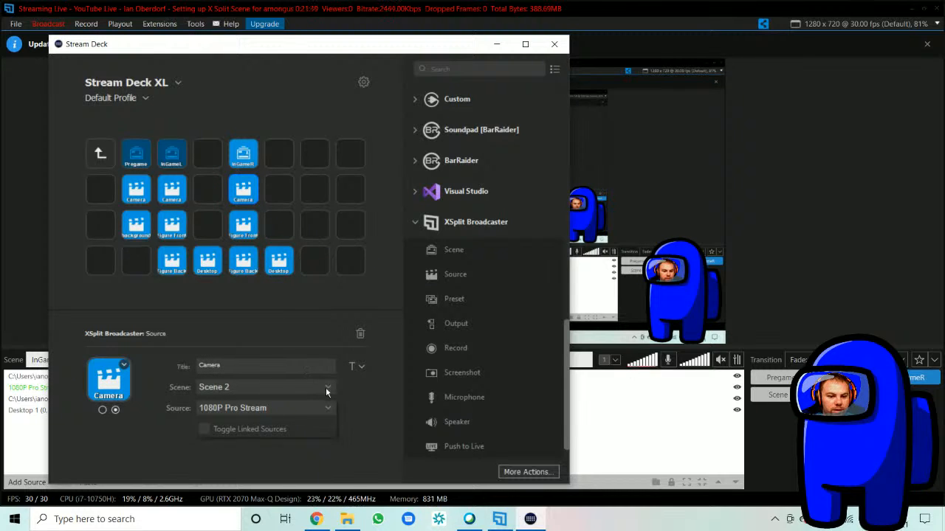
{"action": "left_click", "coordinate": [327, 388]}
{"action": "left_click", "coordinate": [248, 418]}
{"action": "left_click", "coordinate": [329, 408]}
{"action": "left_click", "coordinate": [243, 430]}
- Set the InGameR Figure Front key to Scene 3 with among-us Character.png as its source
{"action": "left_click", "coordinate": [242, 230]}
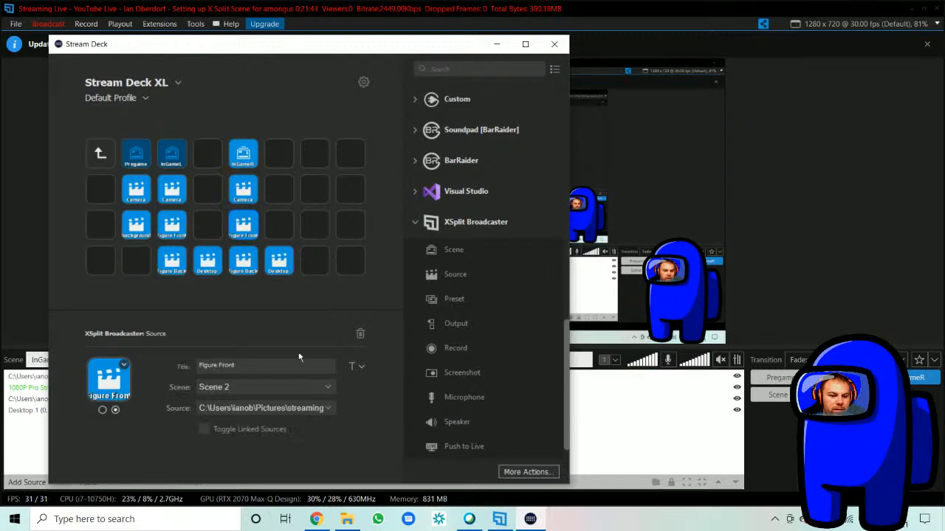
{"action": "left_click", "coordinate": [327, 389]}
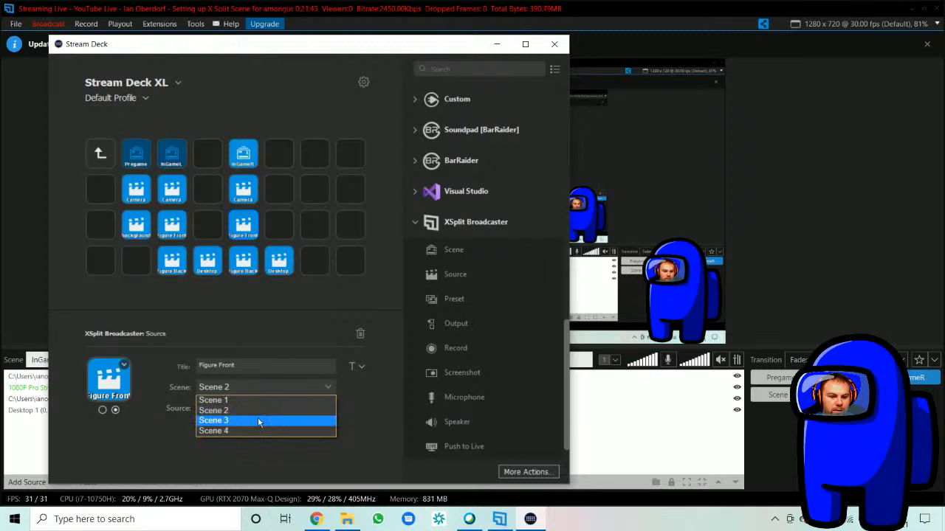
{"action": "left_click", "coordinate": [257, 417]}
{"action": "left_click", "coordinate": [319, 408]}
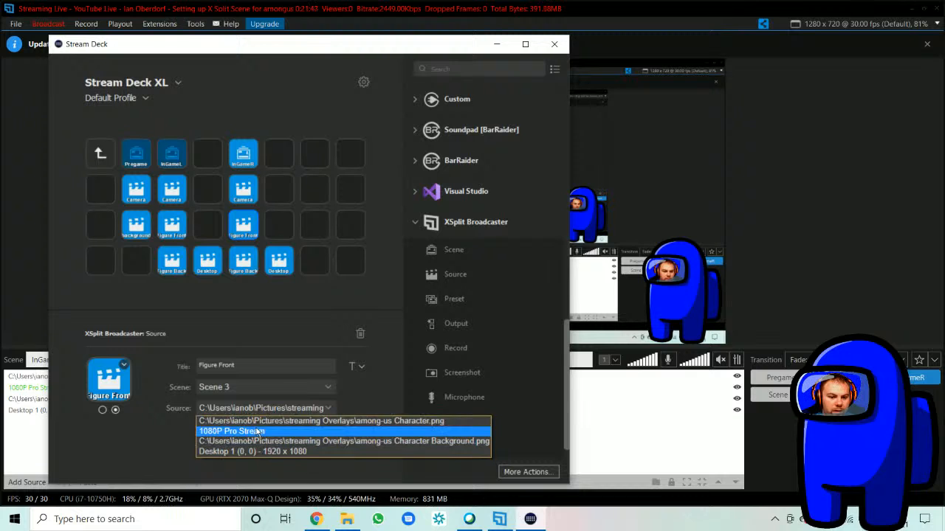
{"action": "left_click", "coordinate": [262, 423]}
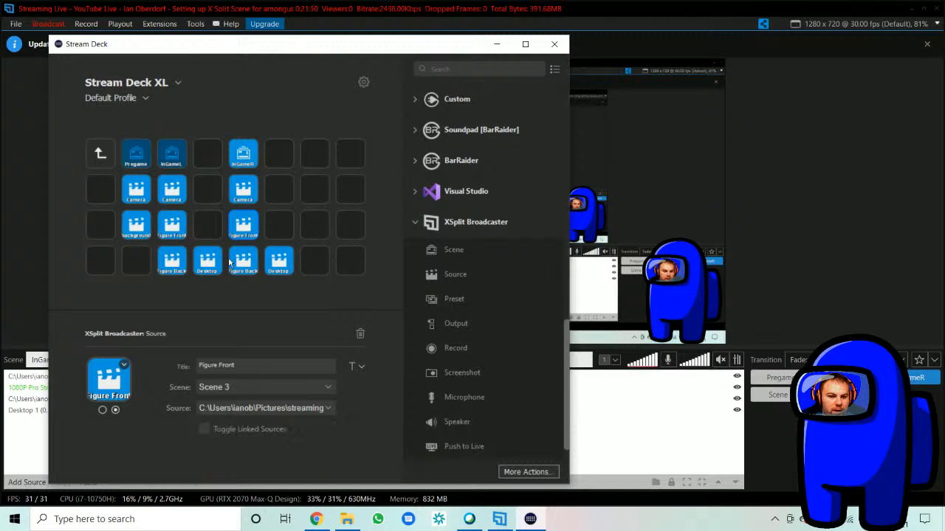
- Set the InGameR Figure Back key to Scene 3 with among-us Character Background.png as its source
{"action": "left_click", "coordinate": [249, 269]}
{"action": "left_click", "coordinate": [329, 388]}
{"action": "left_click", "coordinate": [252, 423]}
{"action": "left_click", "coordinate": [330, 410]}
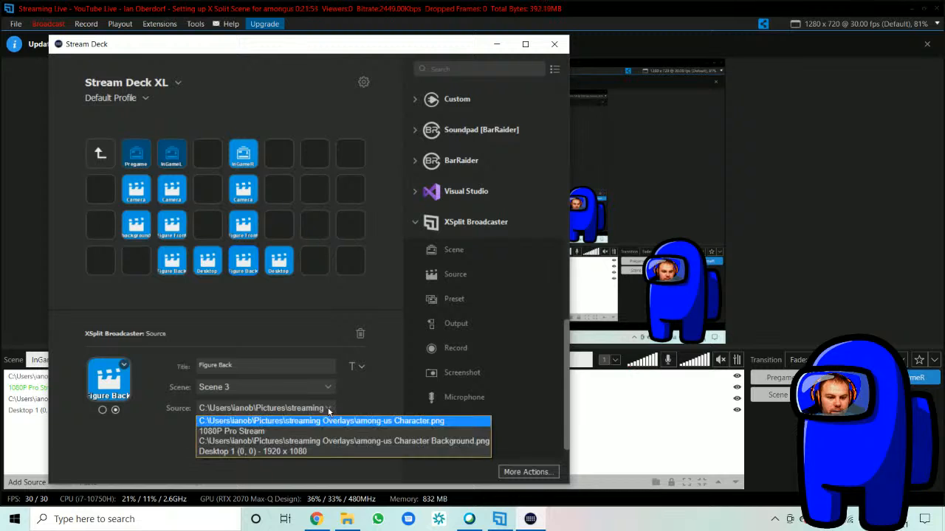
{"action": "left_click", "coordinate": [259, 442]}
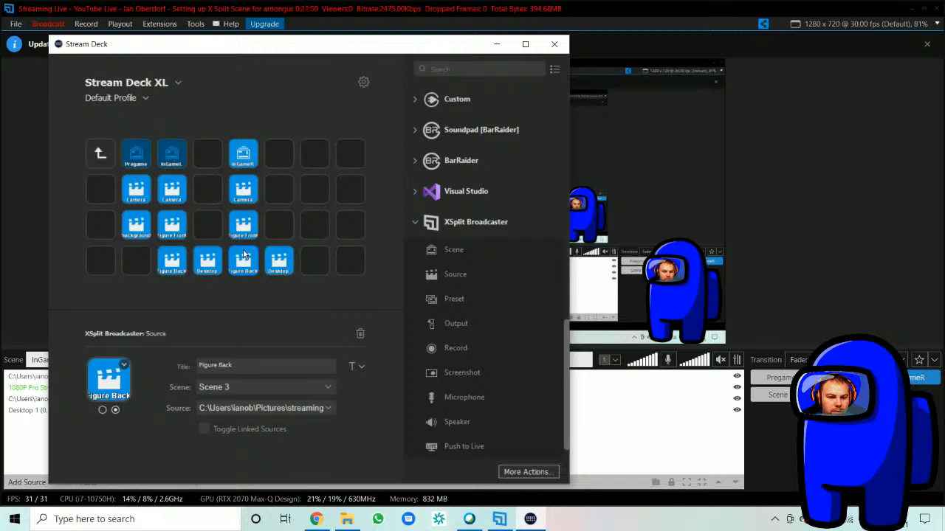
- Set the InGameR Desktop key to Scene 3 with Desktop 1 (0, 0) - 1920 x 1080 as its source
{"action": "left_click", "coordinate": [281, 270]}
{"action": "right_click", "coordinate": [280, 269]}
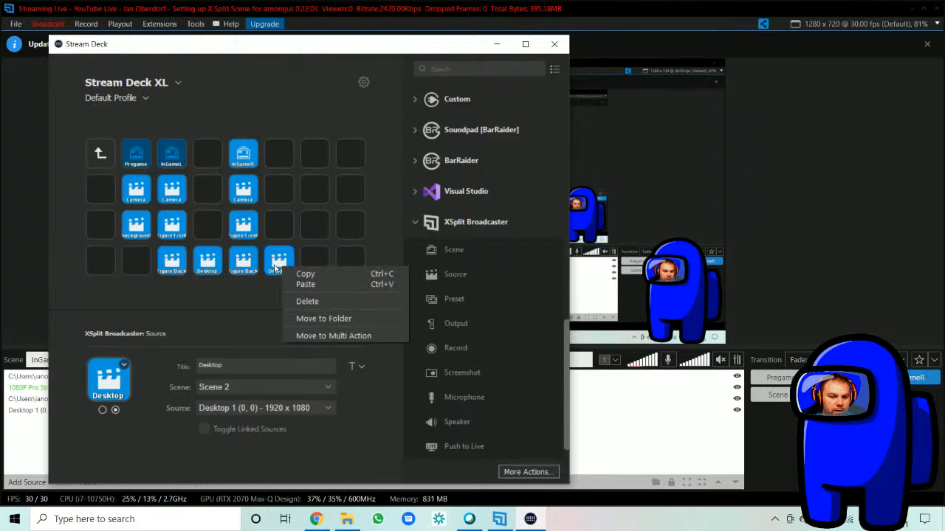
{"action": "left_click", "coordinate": [280, 270]}
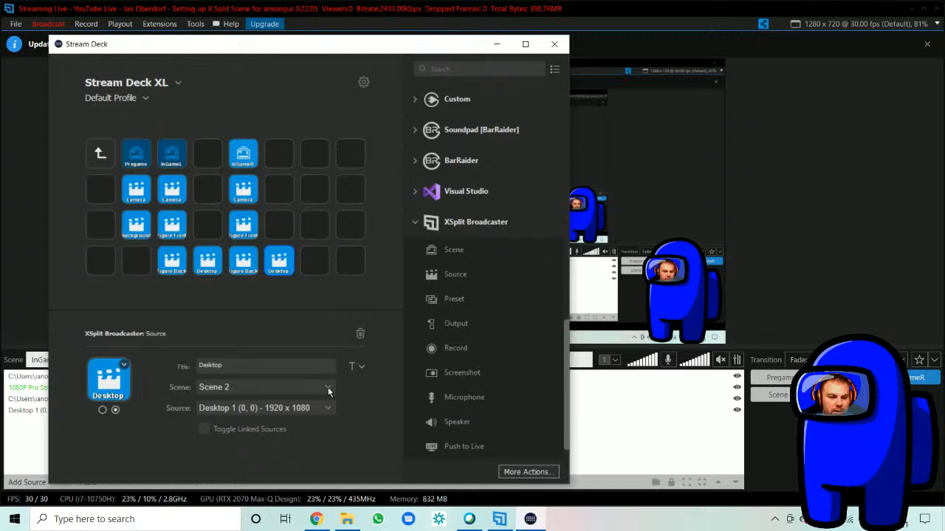
{"action": "left_click", "coordinate": [328, 388]}
{"action": "left_click", "coordinate": [229, 421]}
{"action": "left_click", "coordinate": [284, 410]}
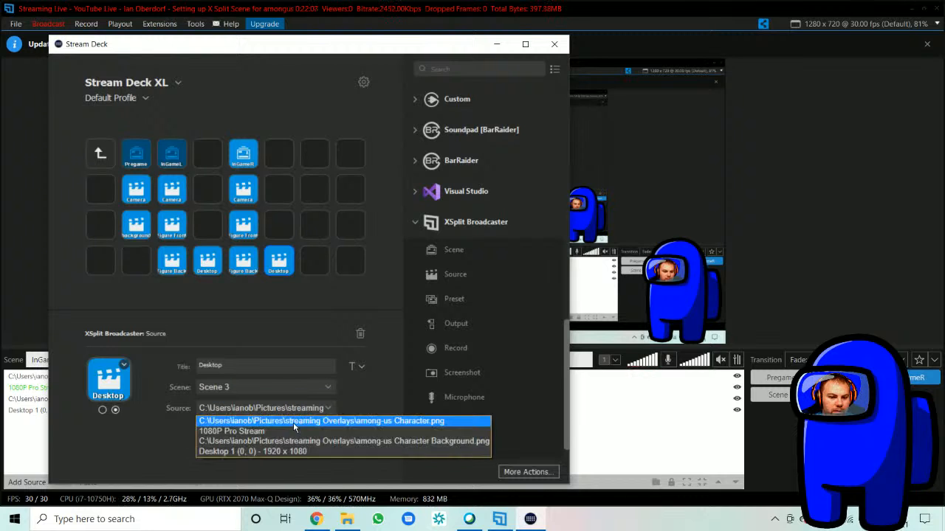
{"action": "left_click", "coordinate": [289, 452]}
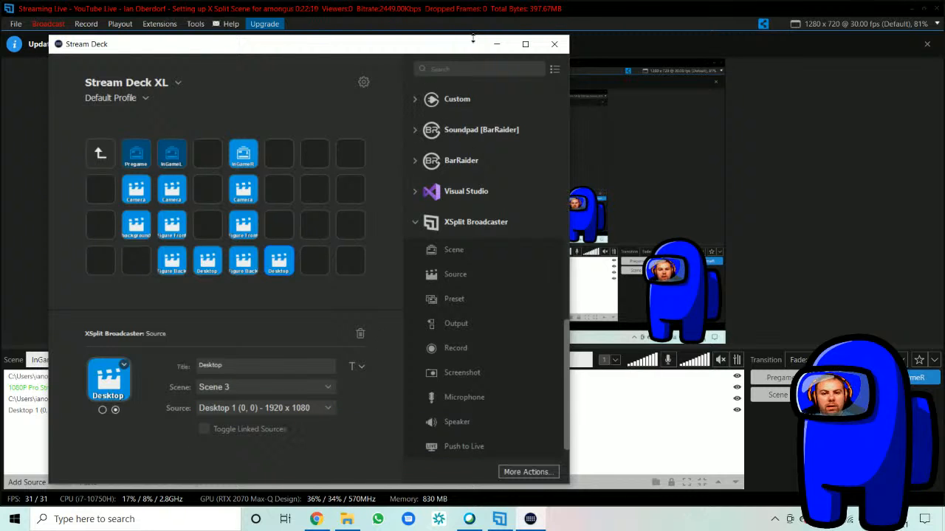
- Move the Stream Deck window clear of the preview and test the InGameR source toggles, leaving every source shown
{"action": "left_click_drag", "start_coordinate": [434, 53], "coordinate": [371, 336]}
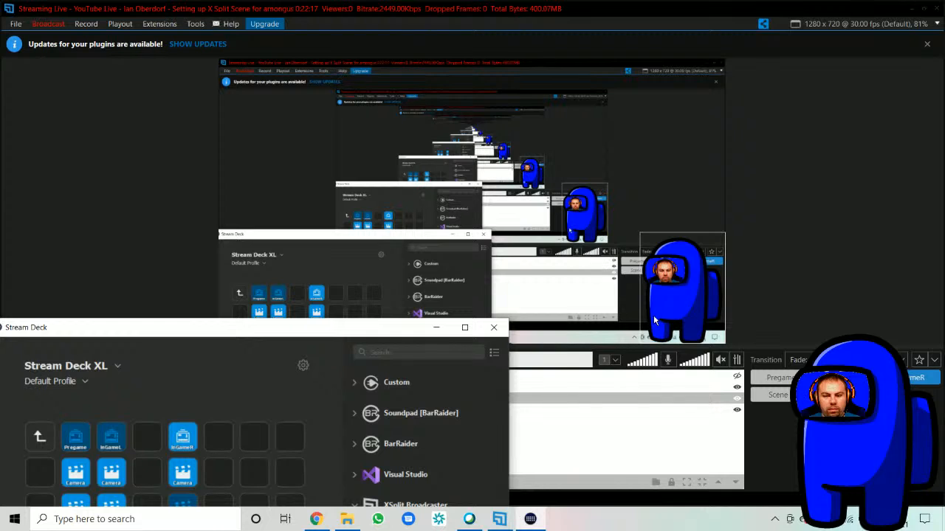
{"action": "key", "text": "ctrl+z"}
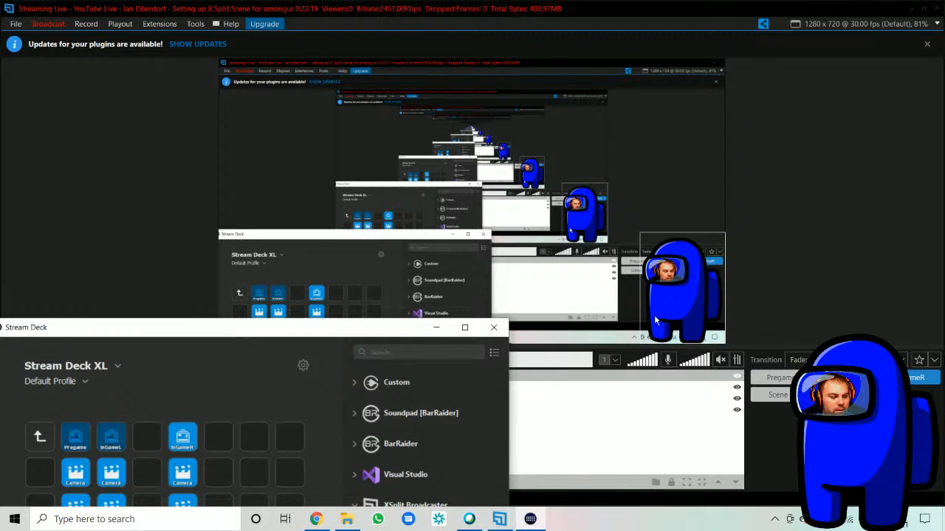
{"action": "key", "text": "ctrl+z"}
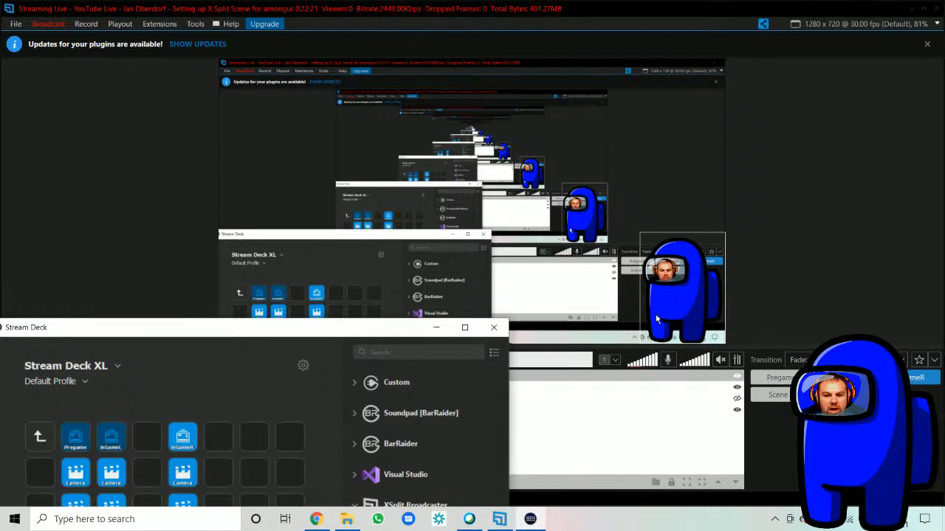
{"action": "key", "text": "ctrl+z"}
{"action": "key", "text": "ctrl+z"}
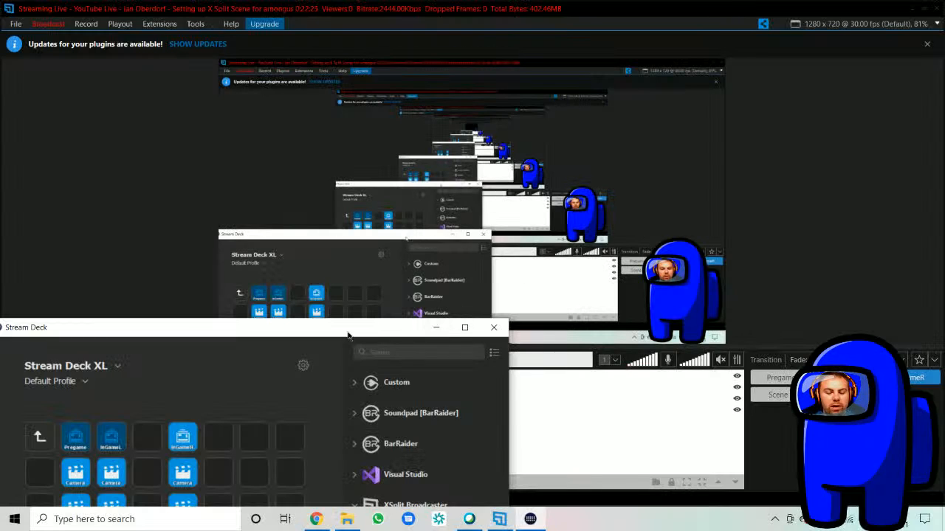
- Close the Stream Deck window and save the XSplit presentation as Amongus in the Xsplit layouts folder
{"action": "left_click_drag", "start_coordinate": [349, 332], "coordinate": [559, 48]}
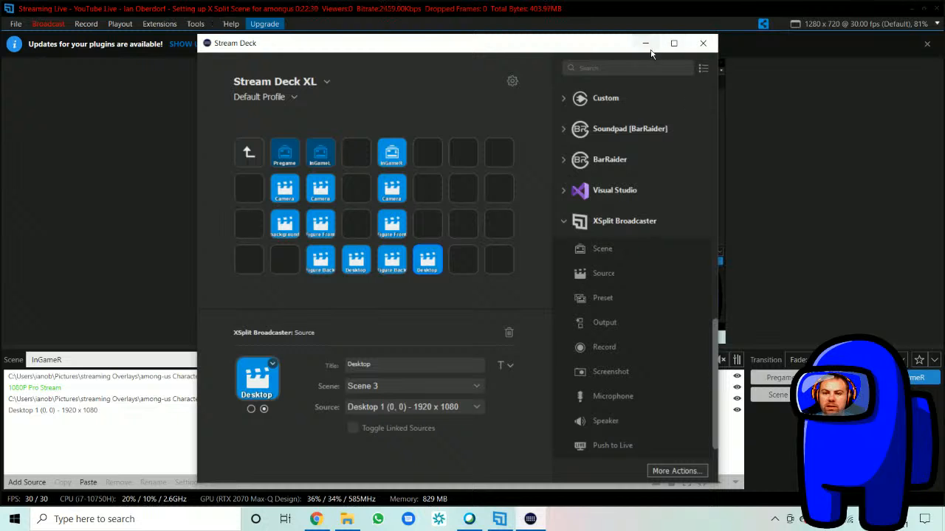
{"action": "left_click", "coordinate": [702, 44]}
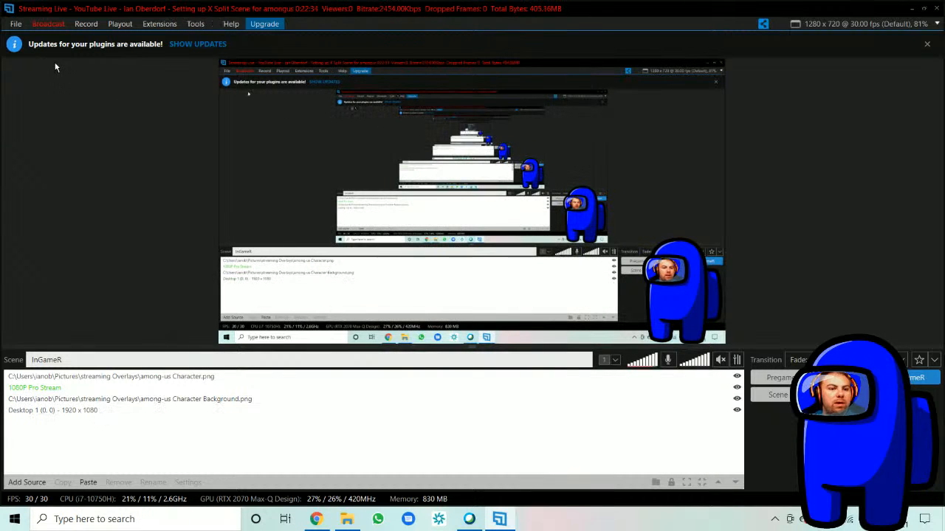
{"action": "left_click", "coordinate": [16, 25]}
{"action": "left_click", "coordinate": [40, 63]}
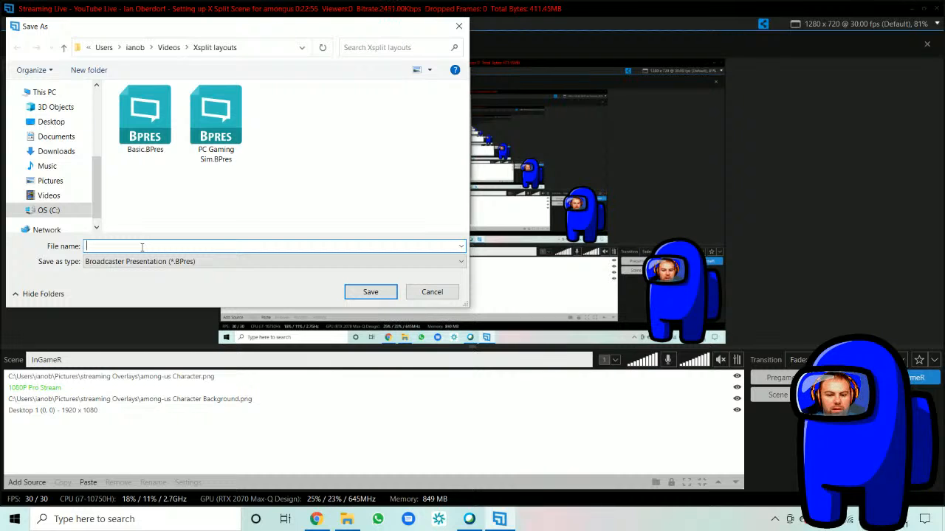
{"action": "type", "text": "mongus"}
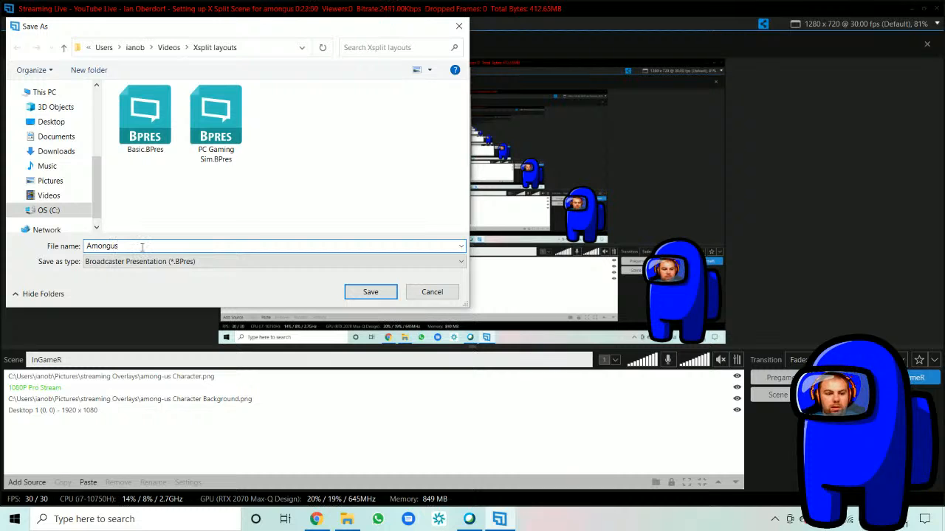
{"action": "left_click", "coordinate": [370, 292]}
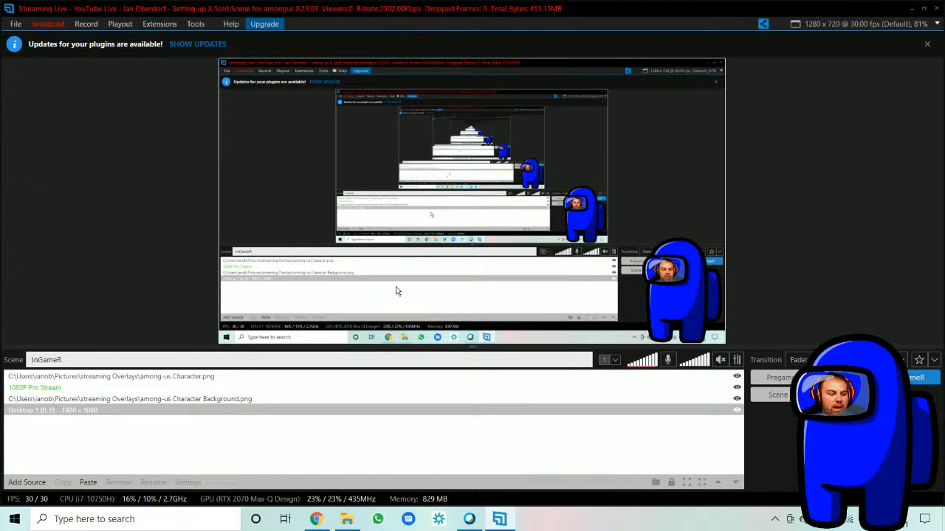
- Test the scene switching between InGameL and InGameR, preview the Pregame scene, and finish with Pregame live
{"action": "key", "text": "ctrl+2"}
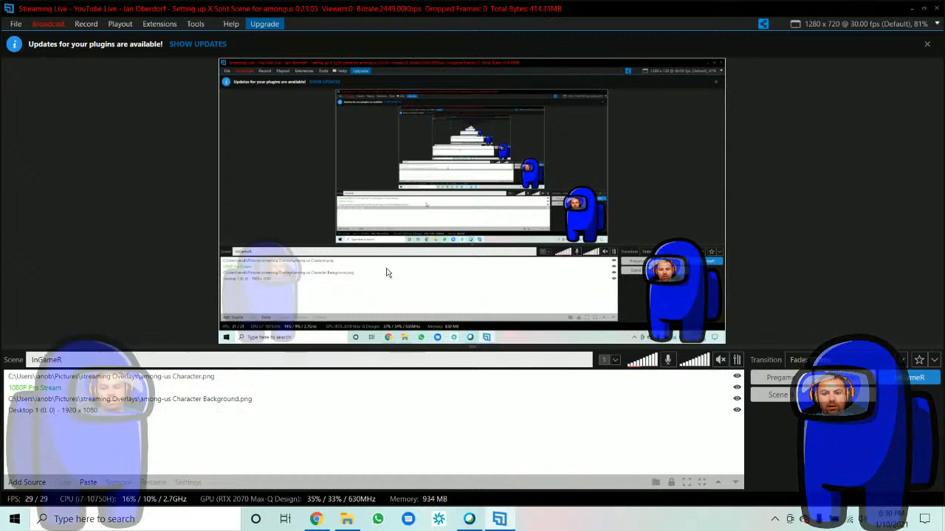
{"action": "key", "text": "ctrl+3"}
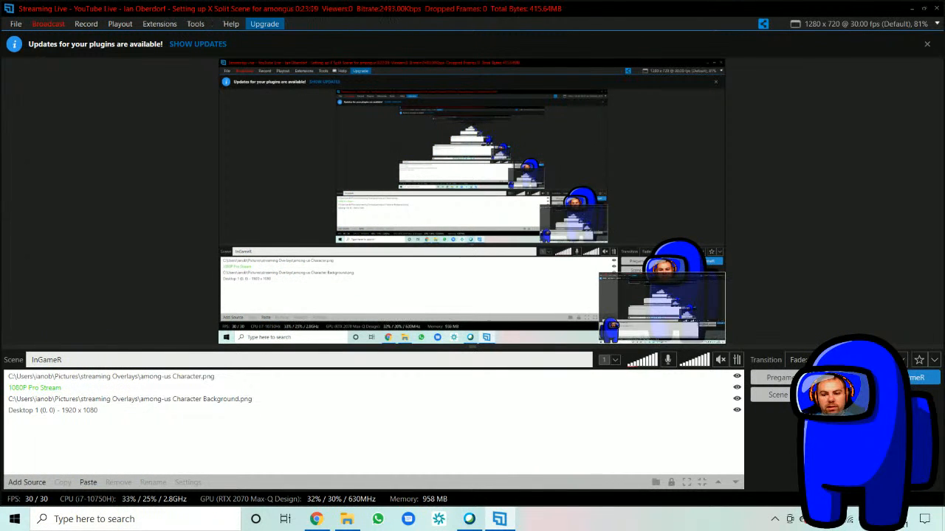
{"action": "left_click", "coordinate": [679, 321]}
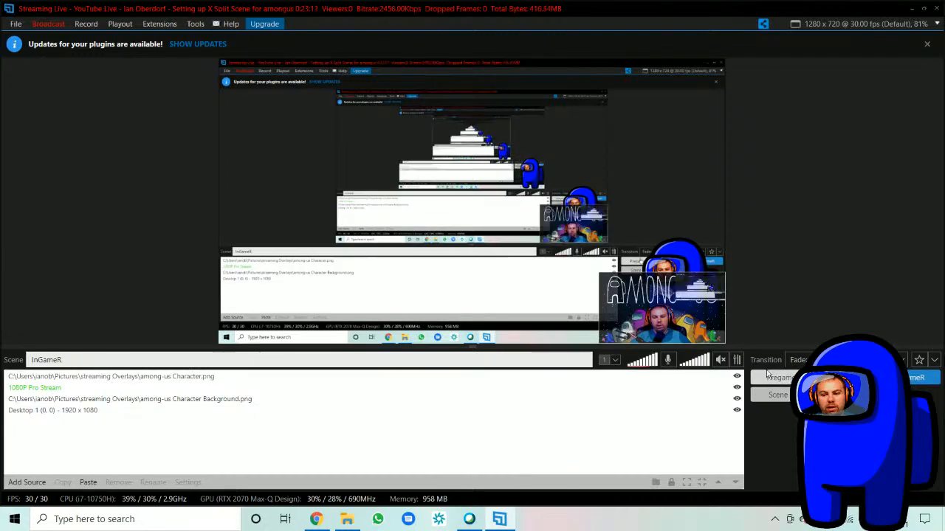
{"action": "mouse_move", "coordinate": [848, 378]}
{"action": "key", "text": "ctrl+2"}
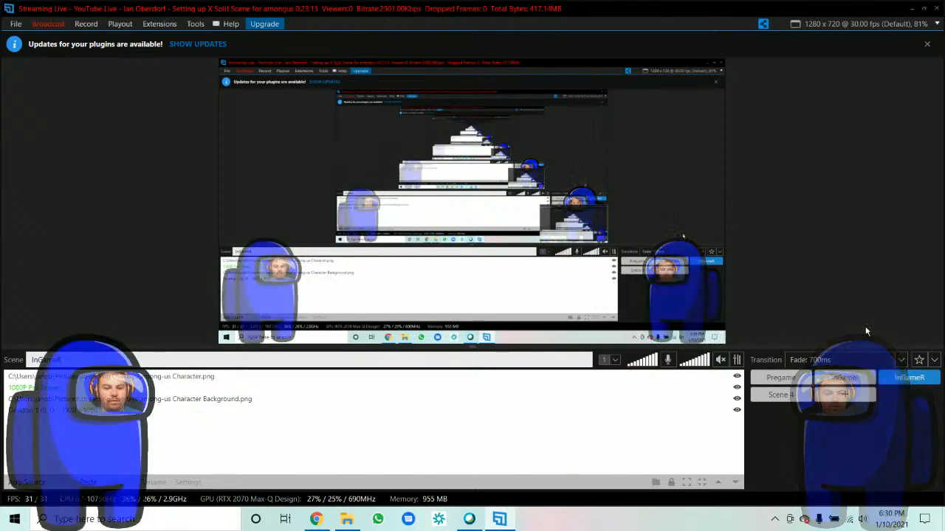
{"action": "key", "text": "ctrl+1"}
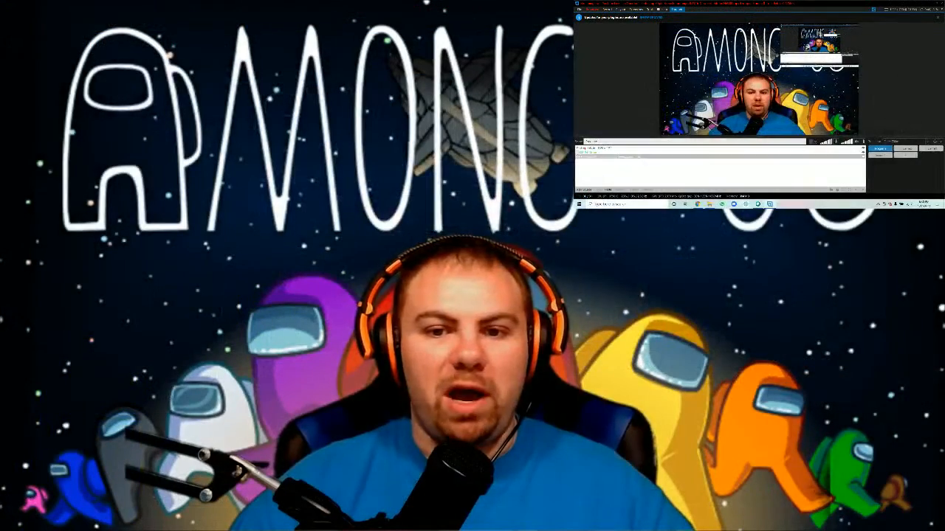